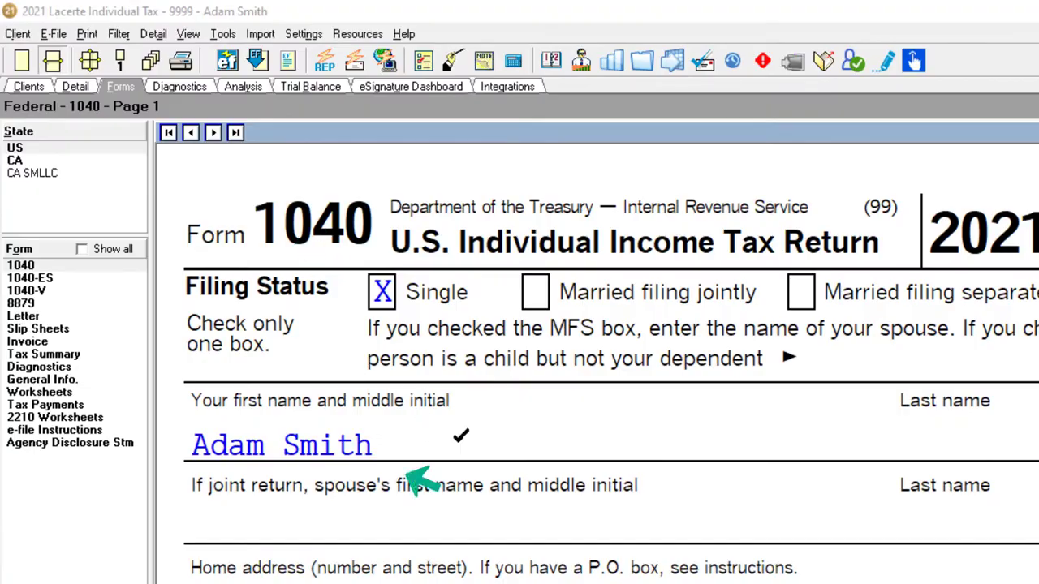
Review Form 1040 page 1 through taxable income and compare it with income, standard deduction and taxable income in the Excel tax formula worksheet.
scroll(807, 566, "down", 10)
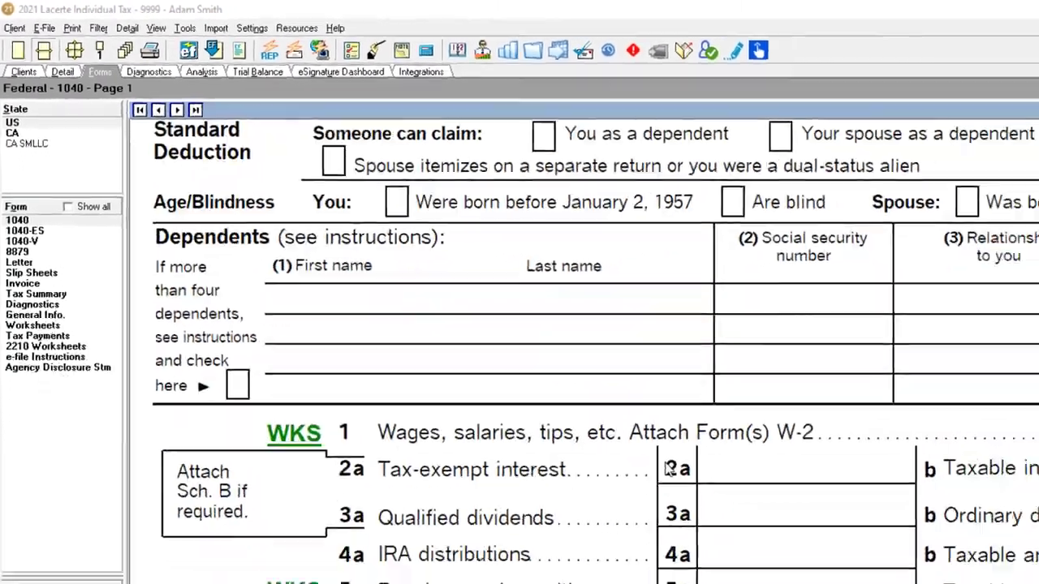
scroll(563, 395, "down", 2)
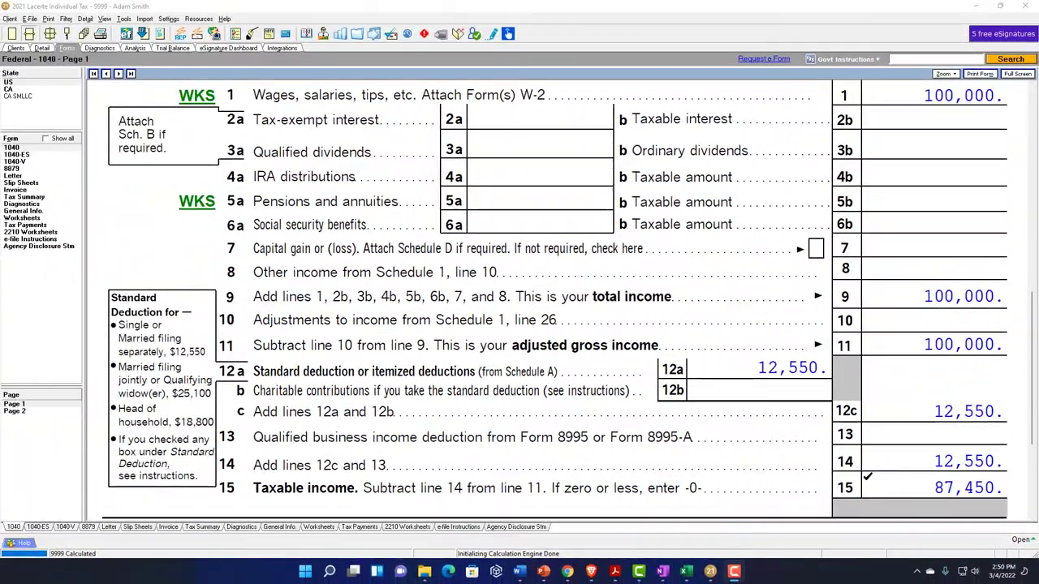
left_click(688, 572)
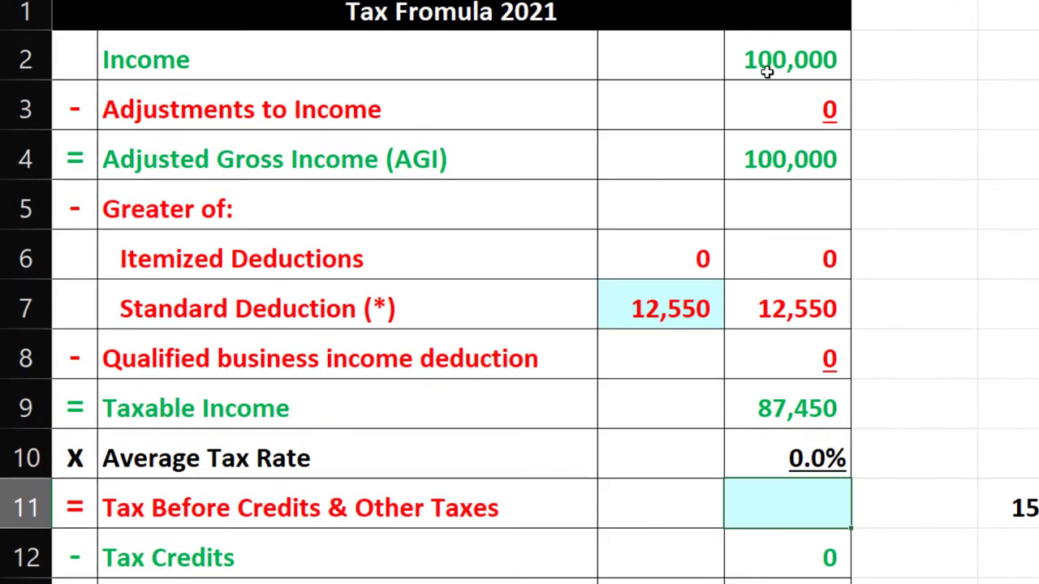
left_click(767, 63)
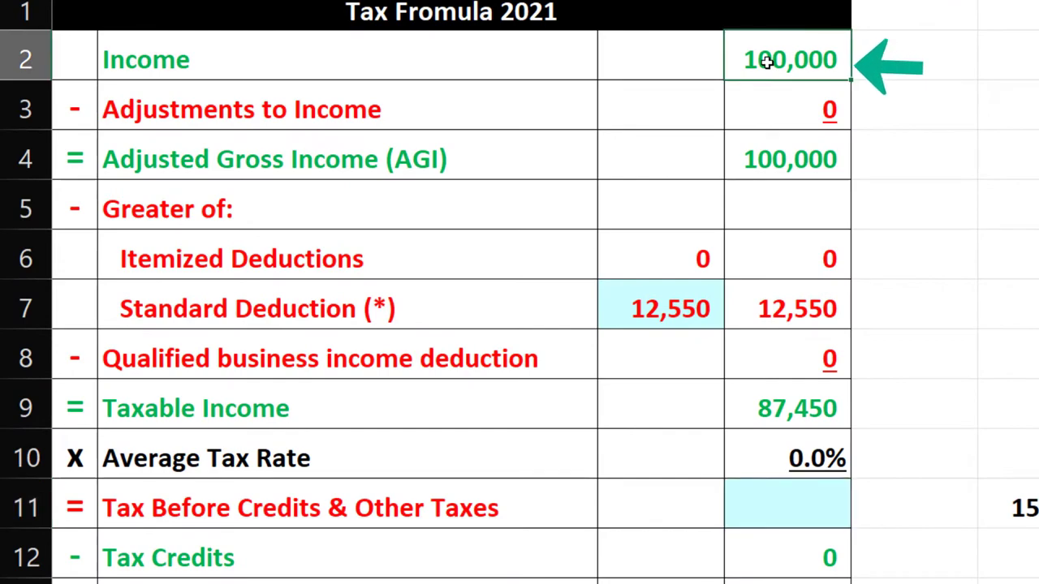
left_click(661, 305)
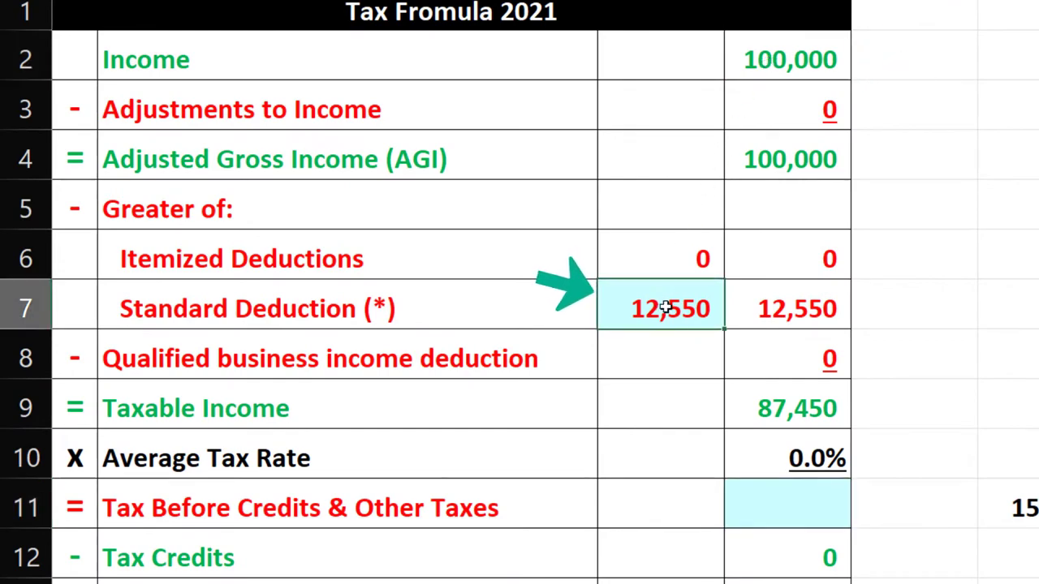
left_click(745, 416)
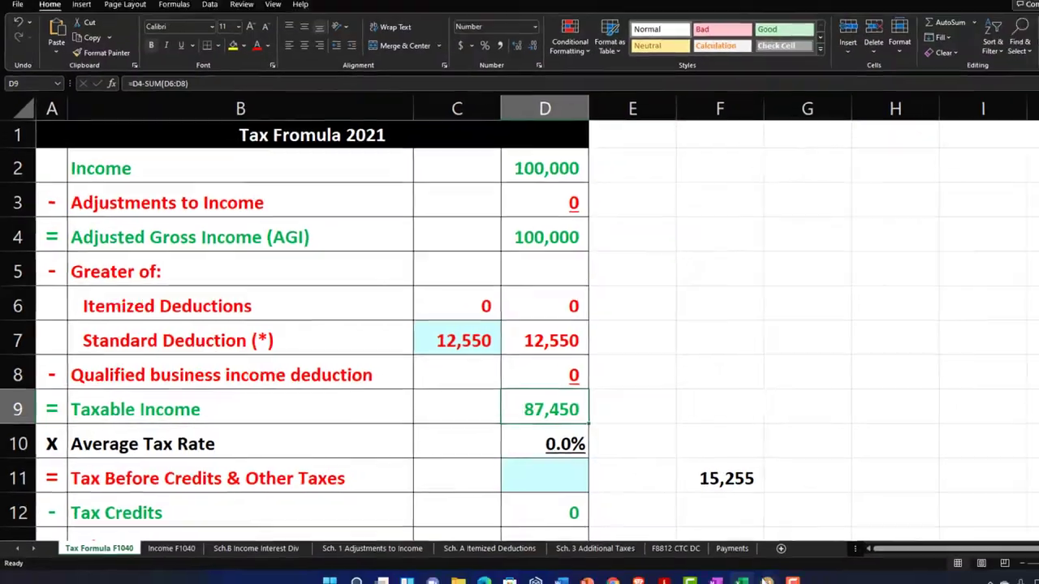
Switch back to Lacerte and check the line 16 tax on page 2 of Form 1040.
left_click(933, 569)
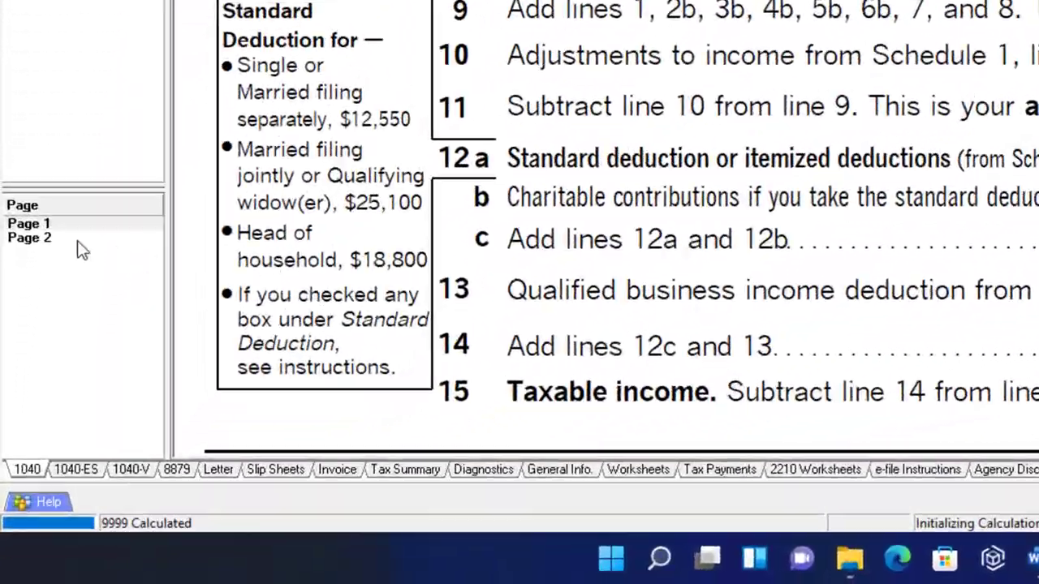
left_click(51, 356)
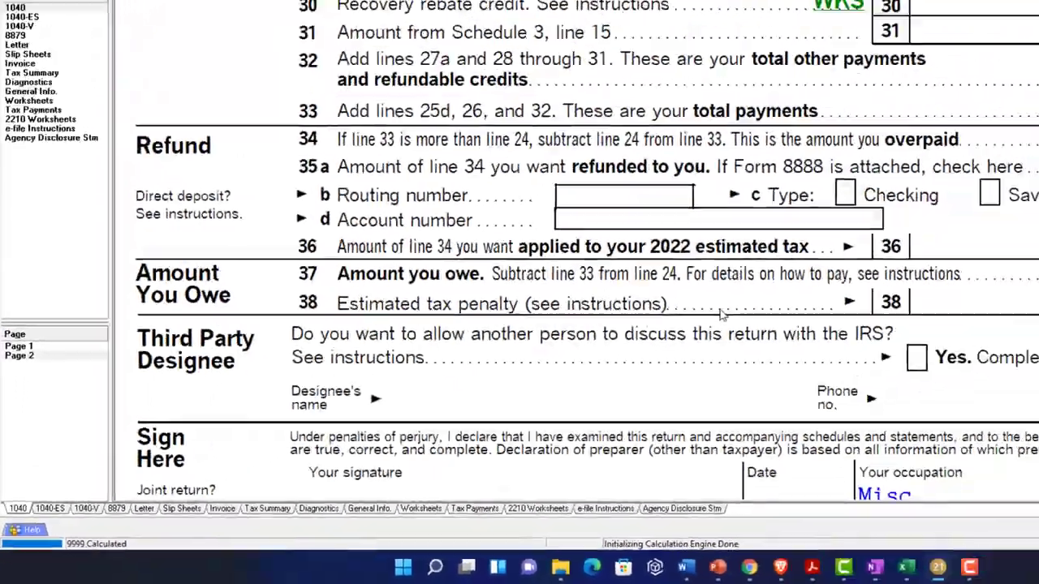
scroll(722, 314, "up", 5)
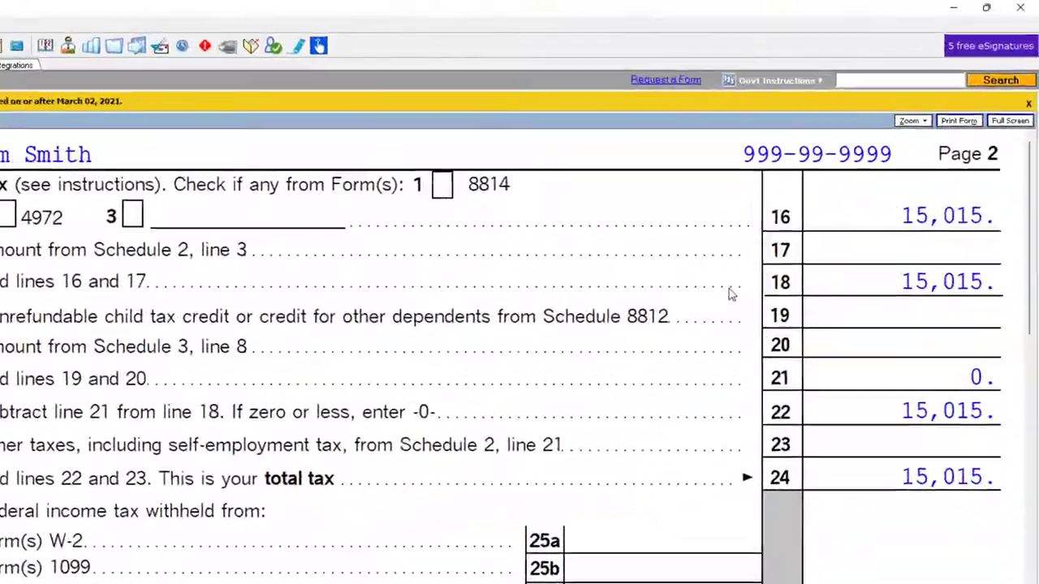
left_click(823, 218)
In the Excel tax formula worksheet, enter 15015 as the Tax Before Credits & Other Taxes.
left_click(686, 573)
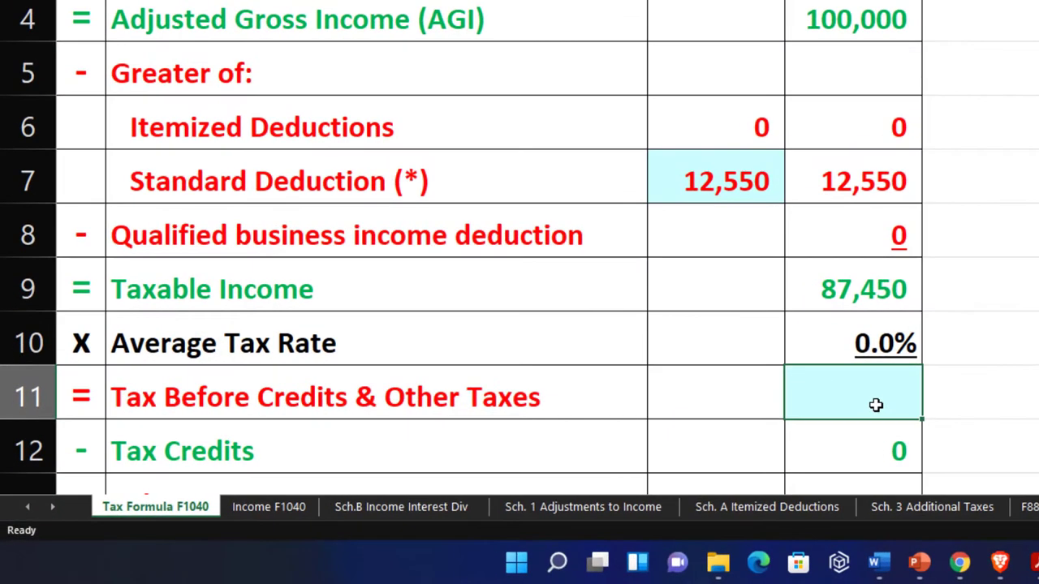
left_click(504, 474)
type("15")
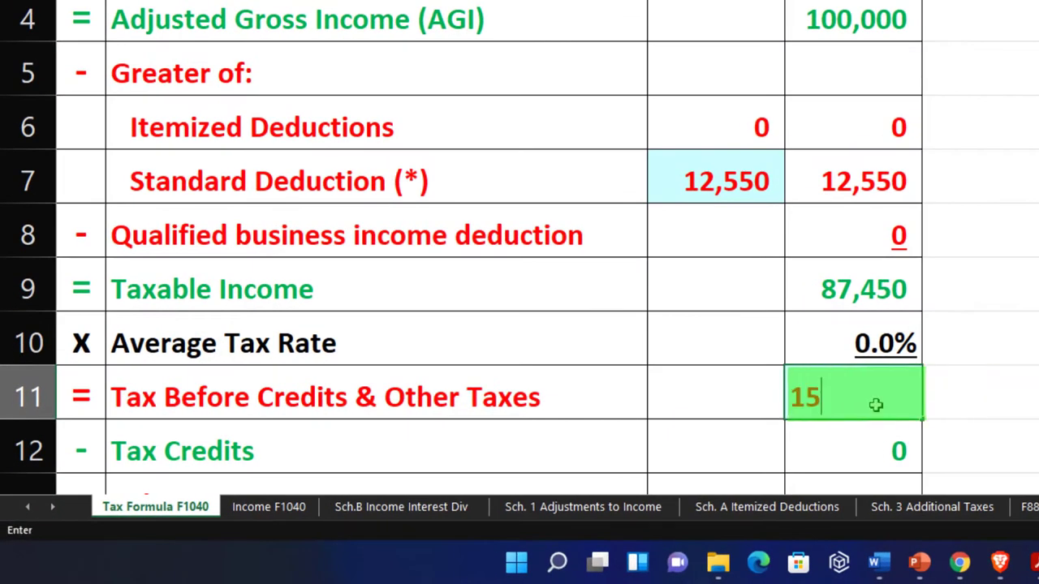
type("015")
left_click(1035, 384)
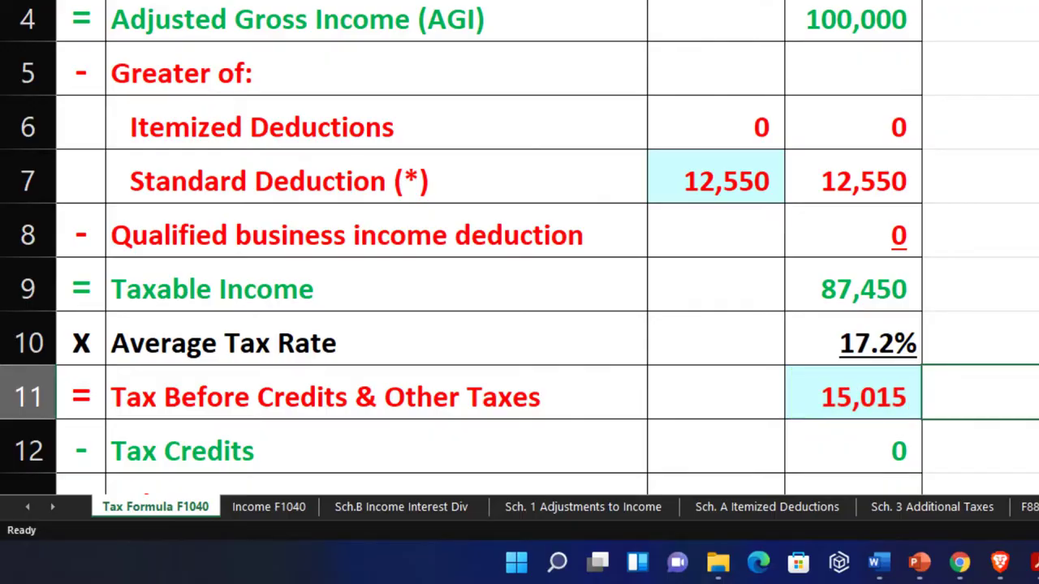
Return to page 1 of Form 1040 in Lacerte, and examine the boxes of Form 1099-R in OneNote.
key("alt+Tab")
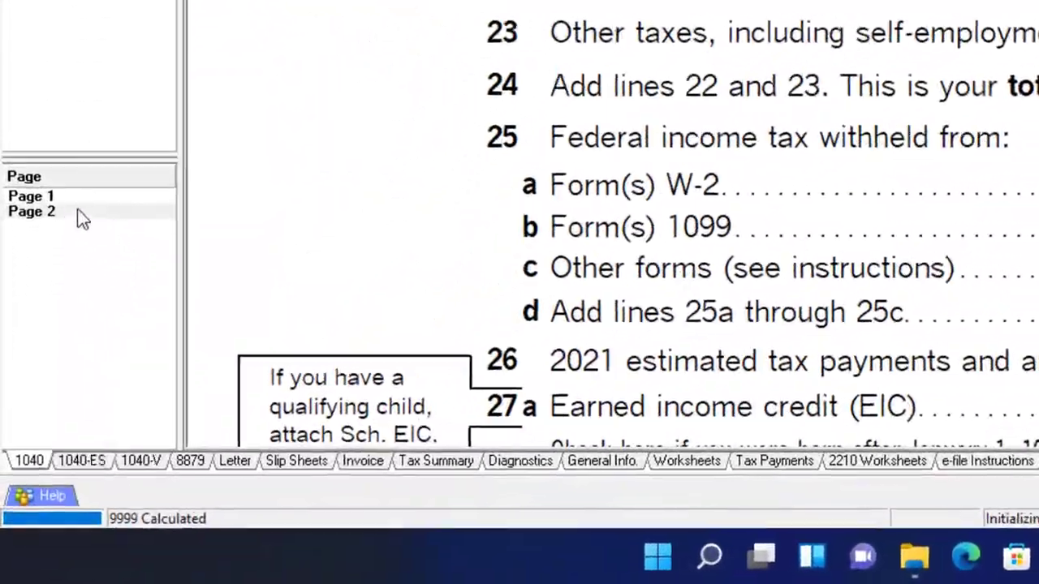
left_click(21, 322)
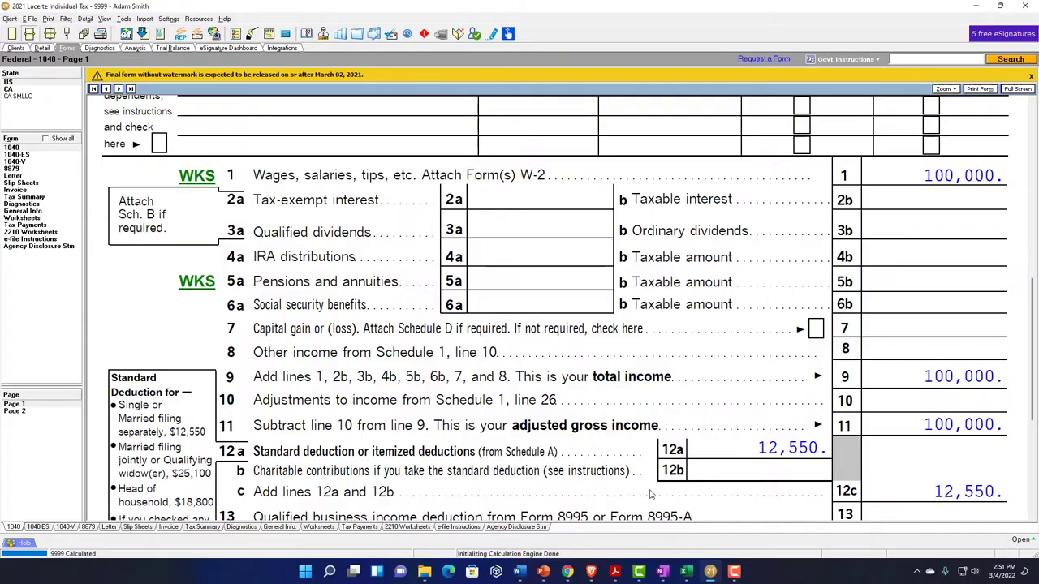
left_click(665, 573)
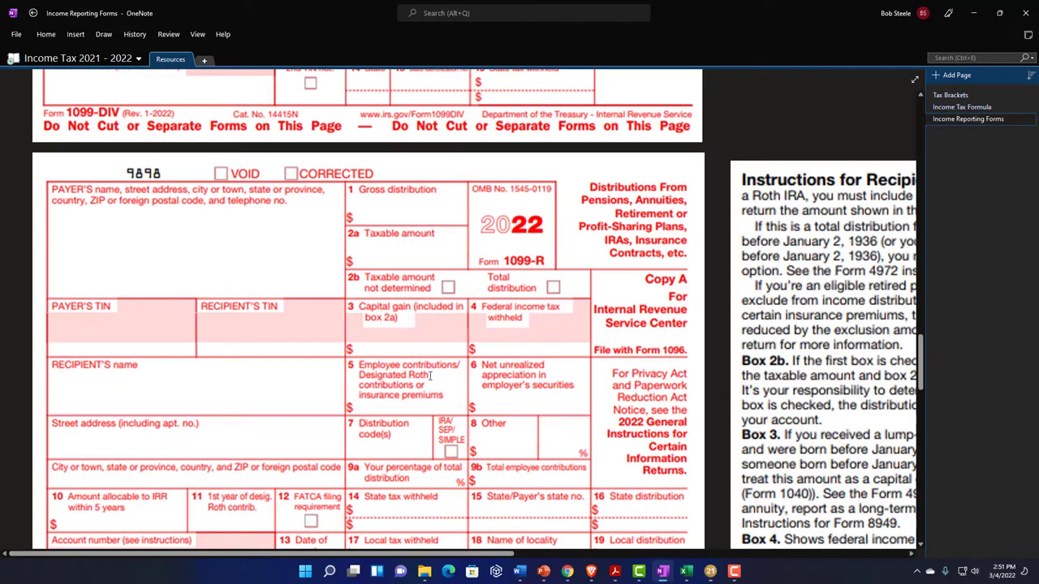
scroll(432, 311, "down", 3)
scroll(432, 311, "up", 2)
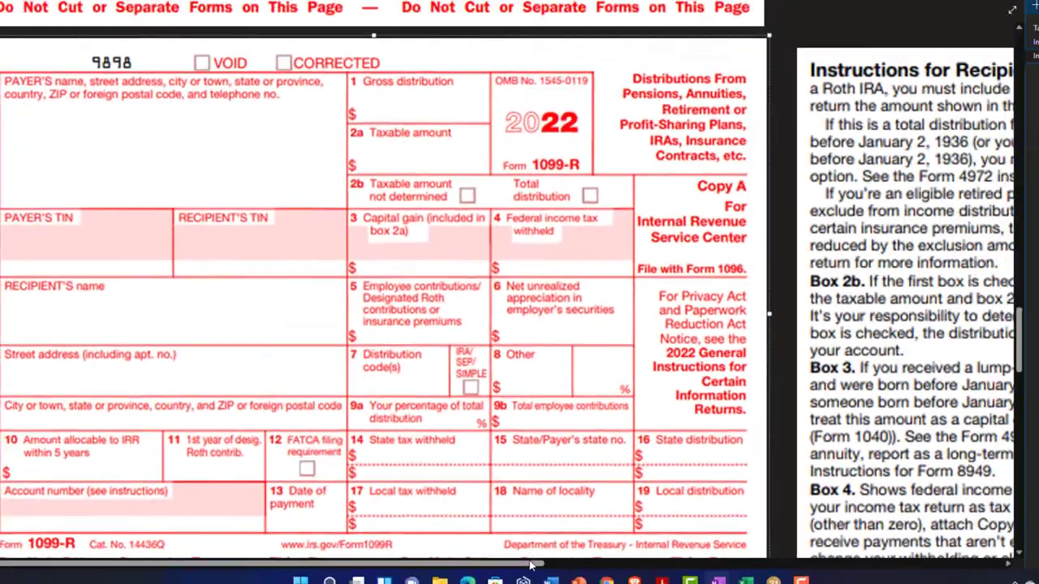
left_click_drag(532, 564, 813, 560)
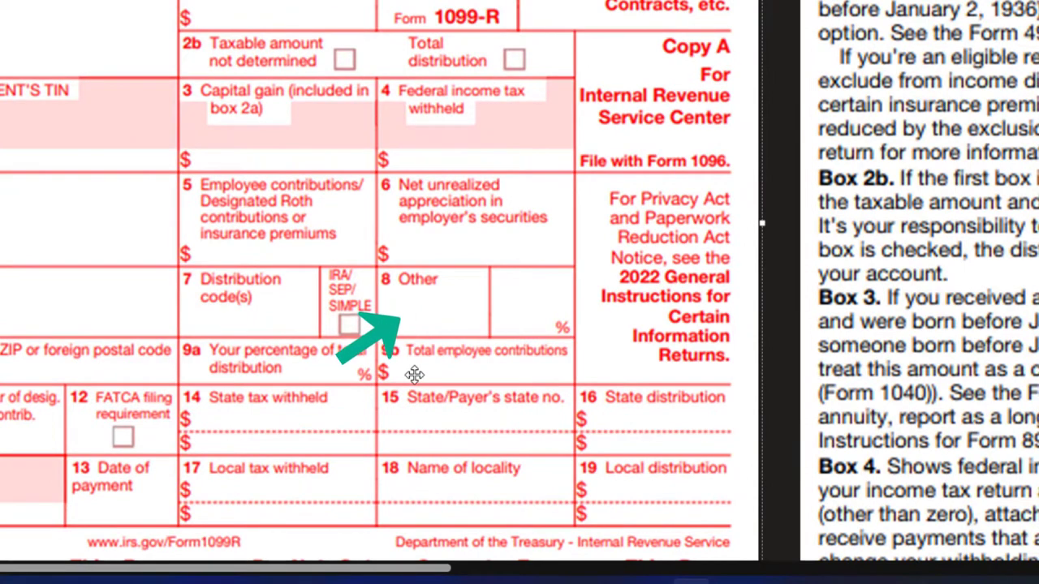
left_click_drag(414, 375, 351, 388)
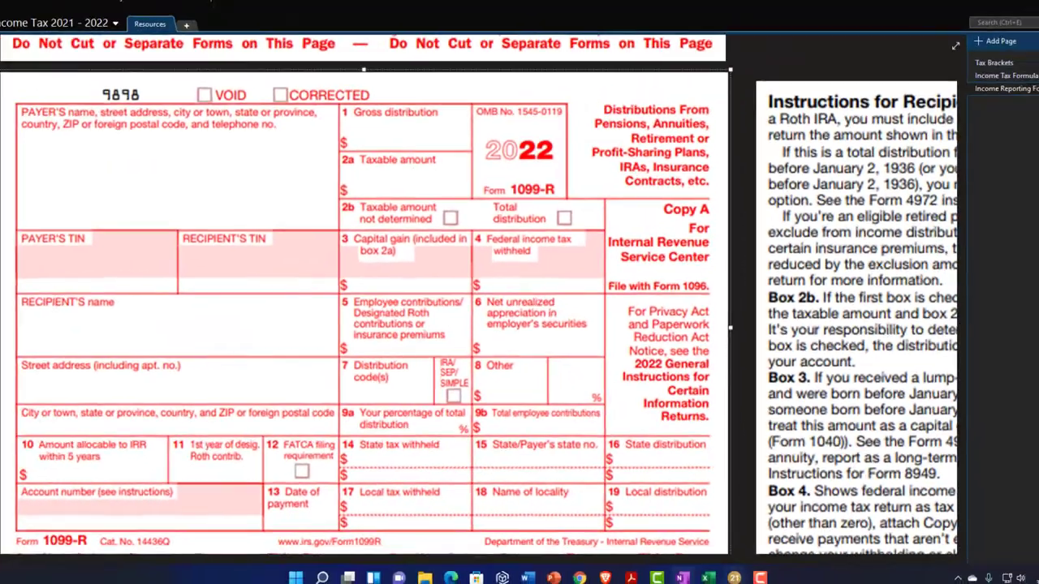
Switch to Lacerte and update the taxpayer's date of birth in the Client Information input details.
left_click(710, 571)
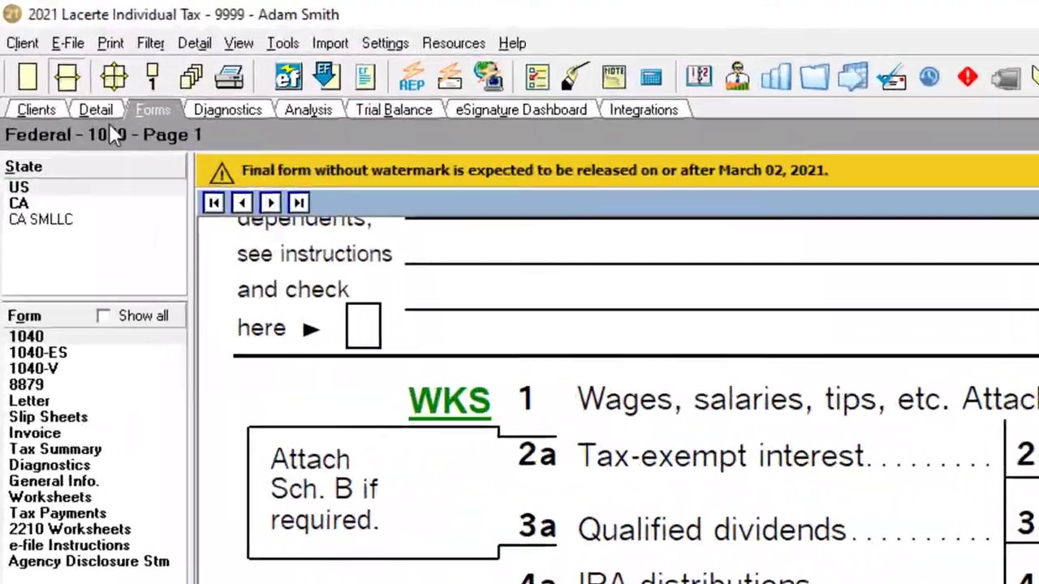
left_click(42, 48)
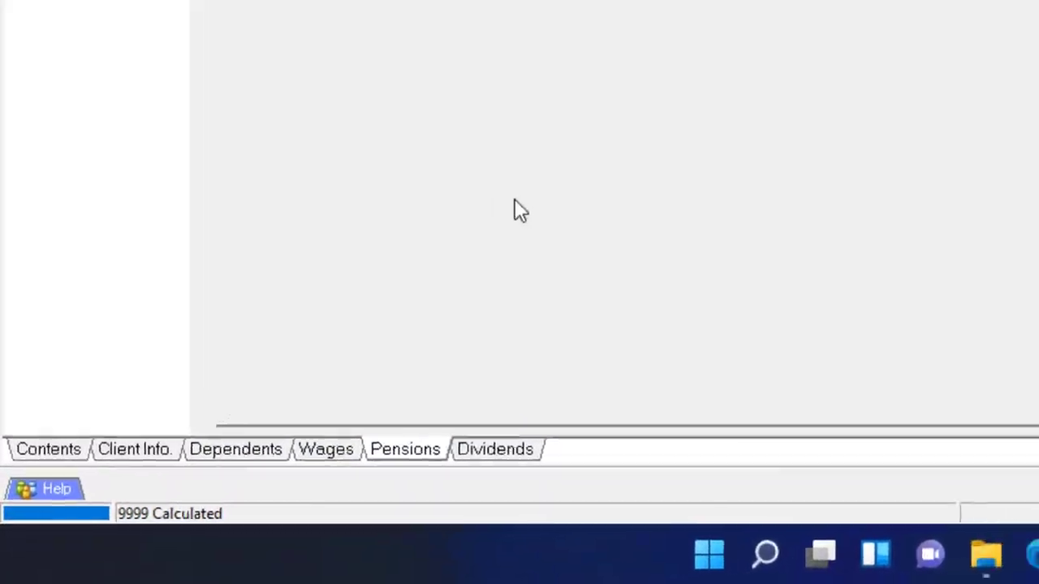
left_click(135, 449)
scroll(303, 398, "down", 6)
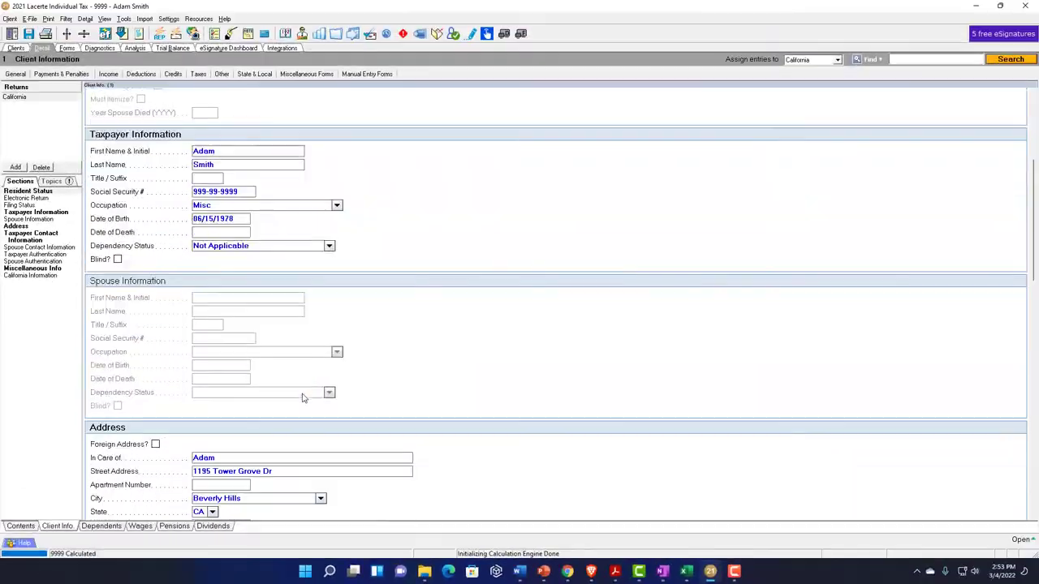
scroll(303, 398, "down", 2)
scroll(305, 401, "up", 7)
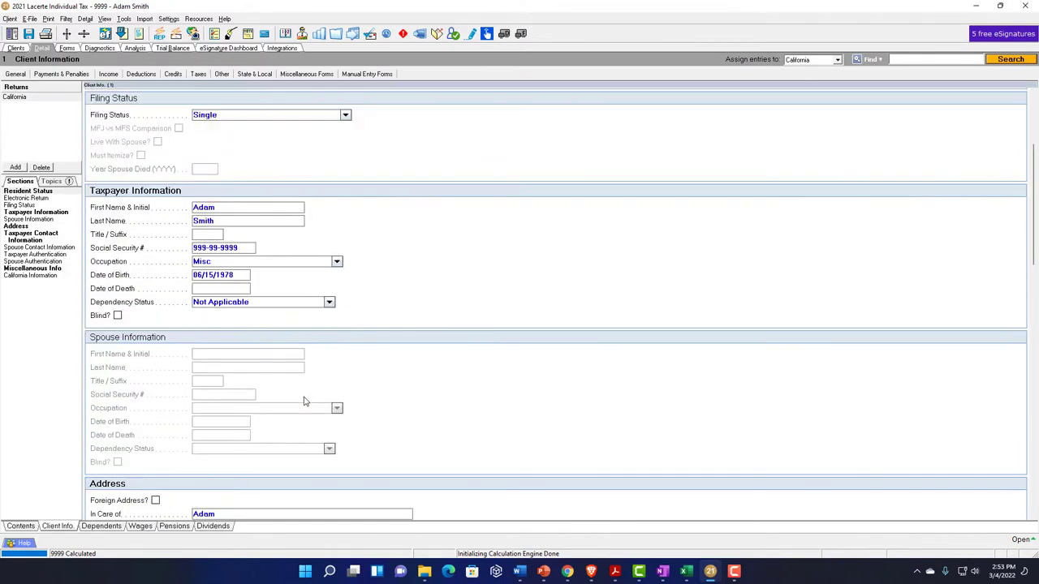
scroll(305, 401, "up", 2)
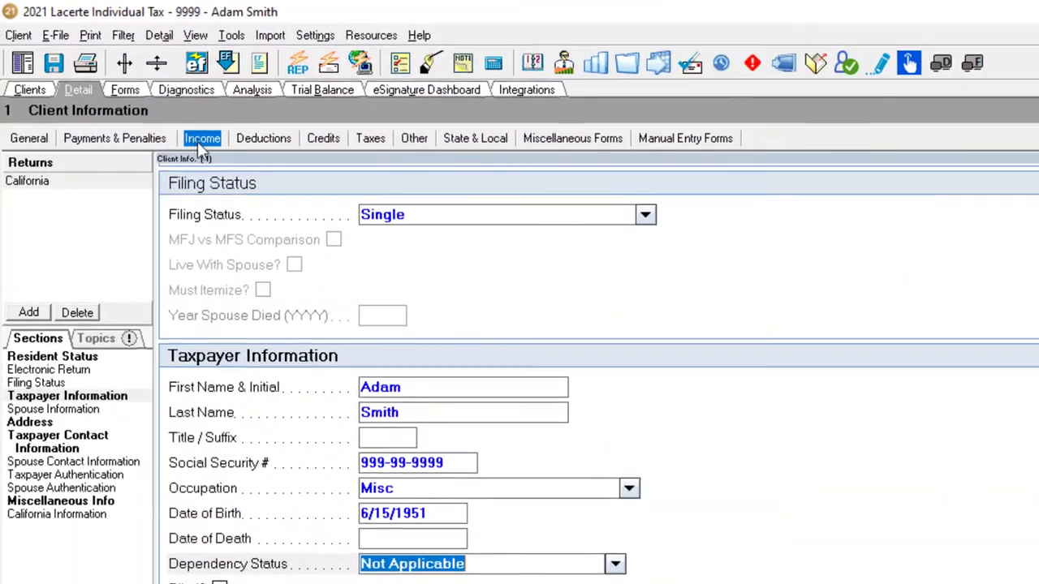
Open the Pensions, IRAs (1099-R) income input and set Distribution Code #1 for payer IRA 1 to 7 - Normal distribution.
left_click(202, 140)
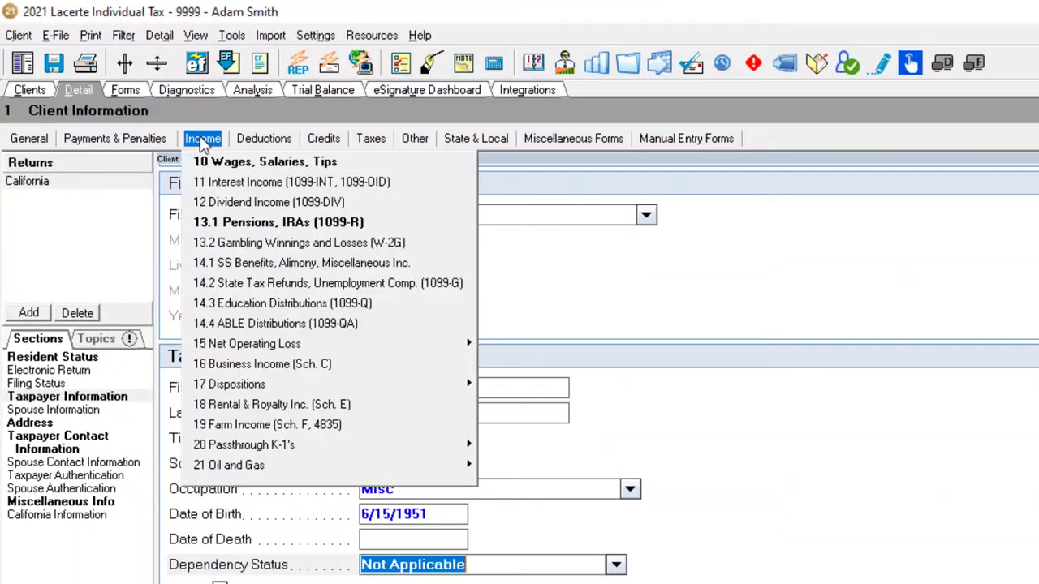
left_click(244, 222)
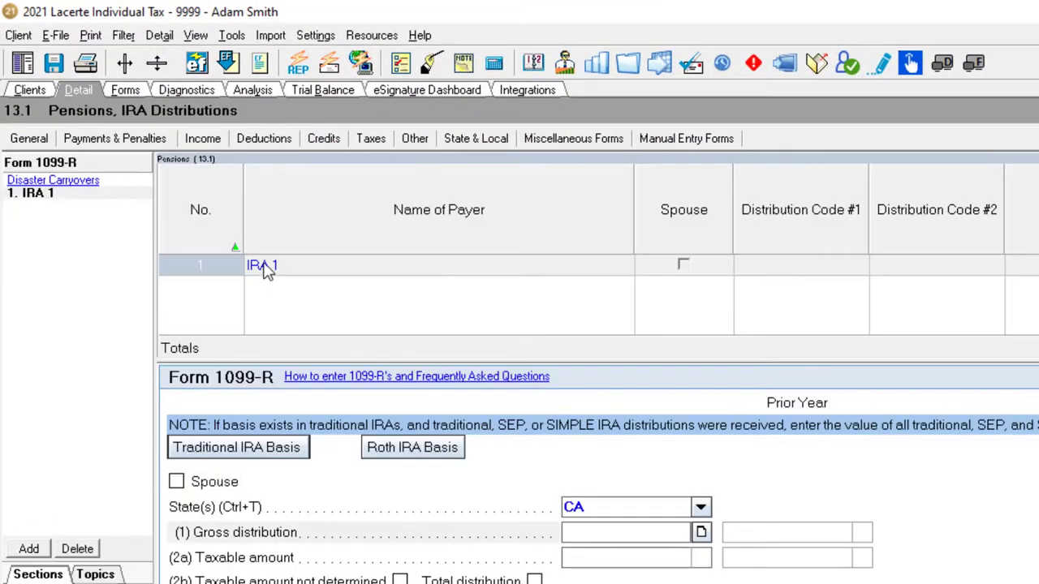
left_click(333, 268)
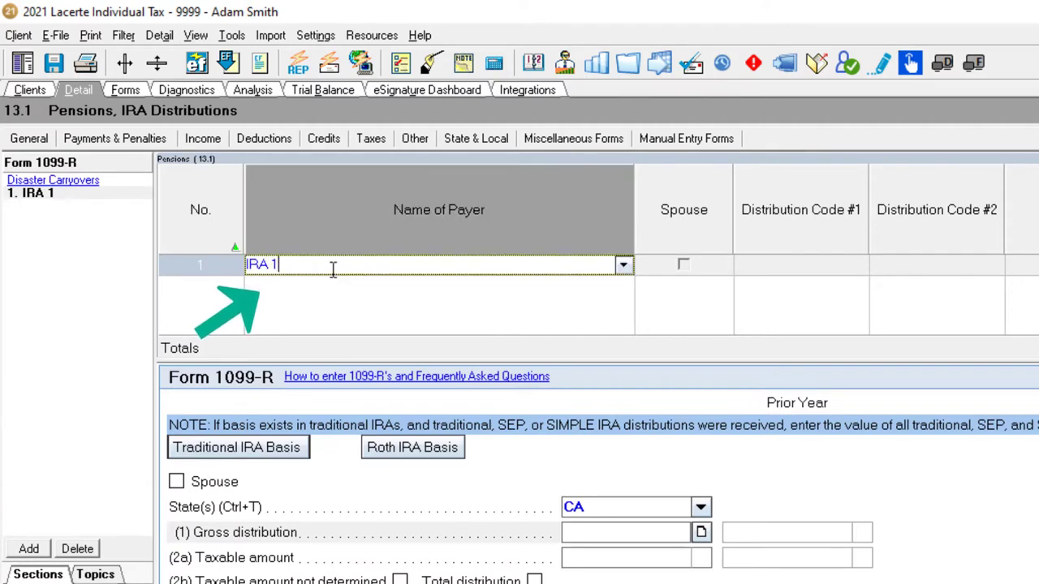
key("Tab")
key("Tab")
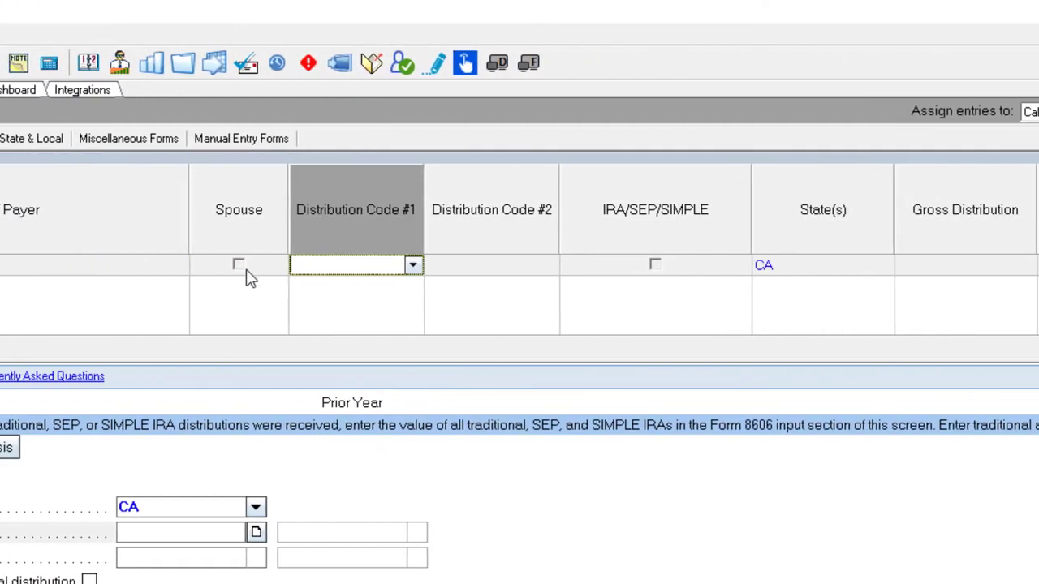
left_click(407, 268)
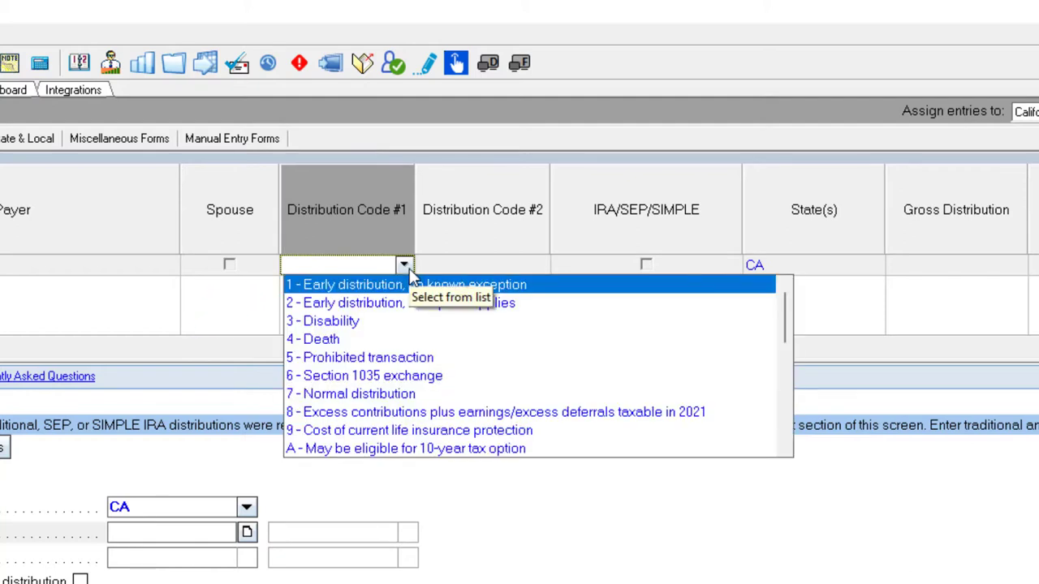
left_click(406, 394)
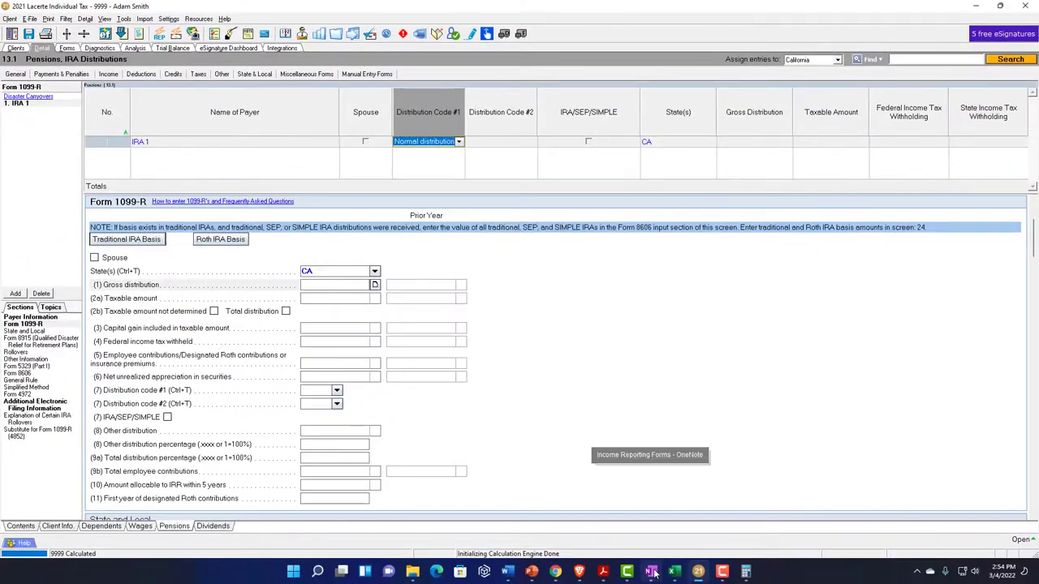
In OneNote, examine the box 7 distribution codes in the 1099-R recipient instructions and the exceptions to the 10% additional tax.
left_click(652, 572)
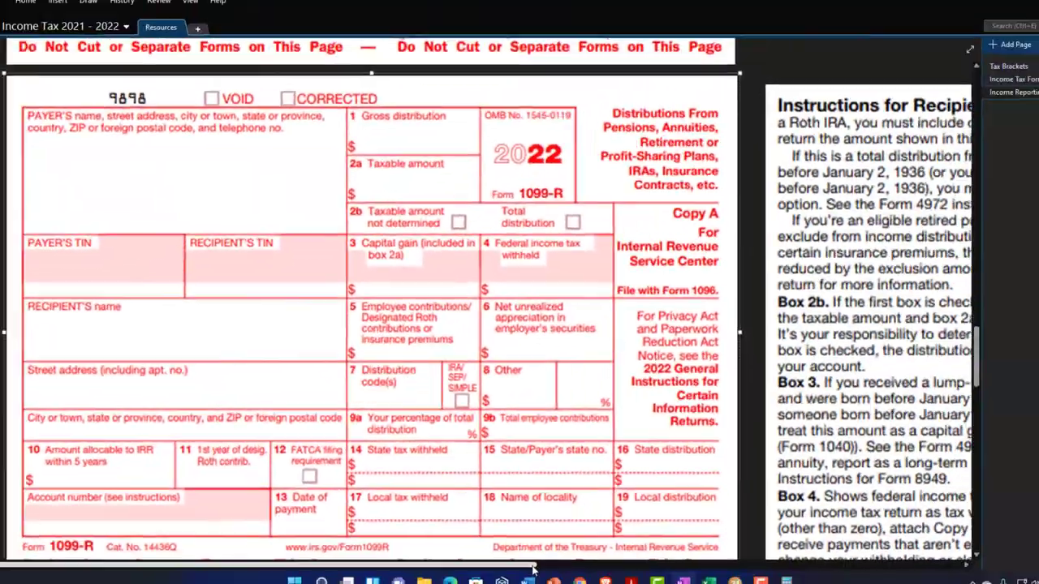
left_click_drag(515, 569, 920, 578)
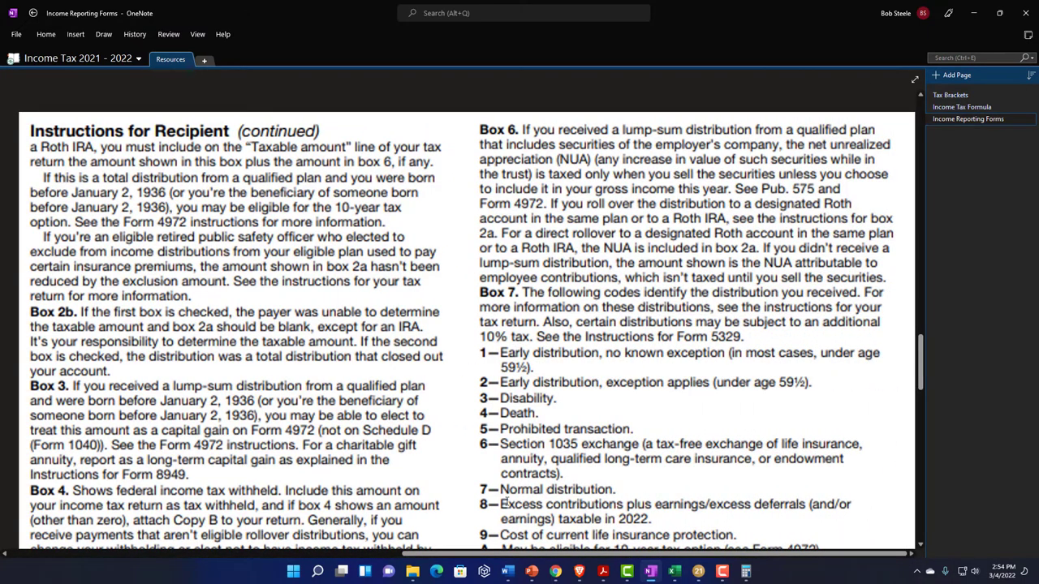
scroll(507, 501, "down", 10)
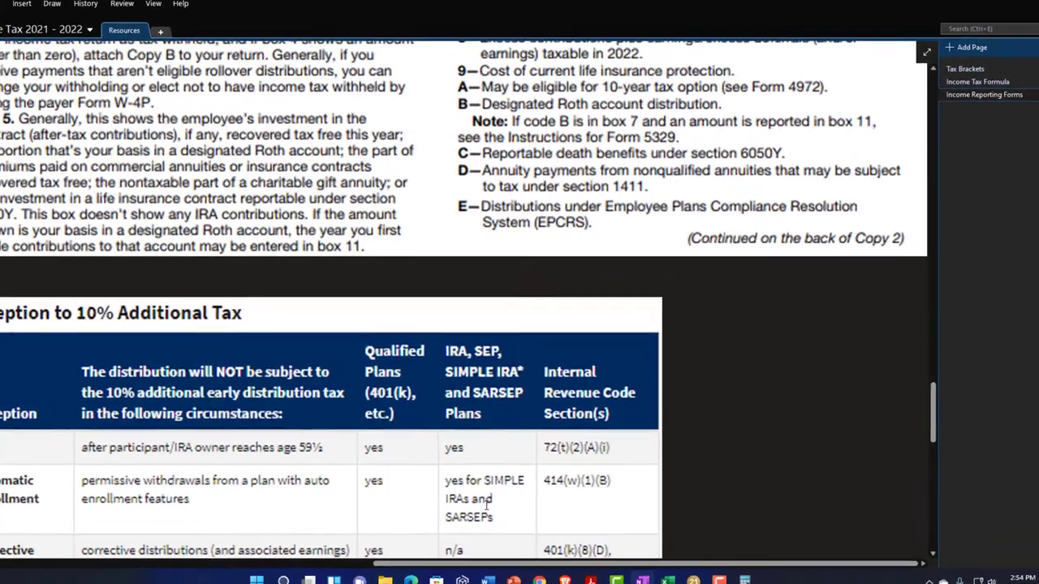
scroll(506, 501, "up", 5)
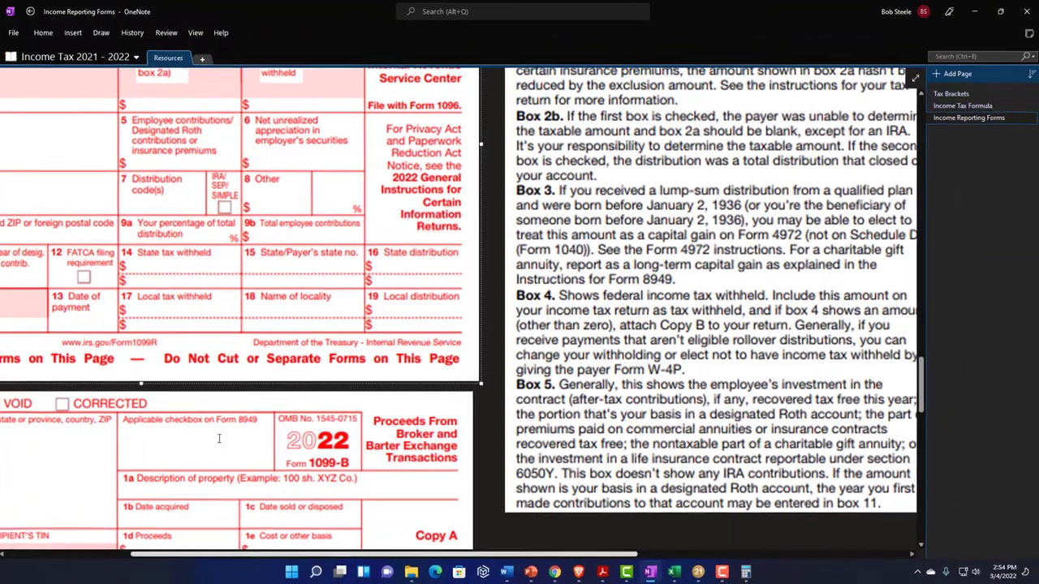
scroll(219, 439, "up", 2)
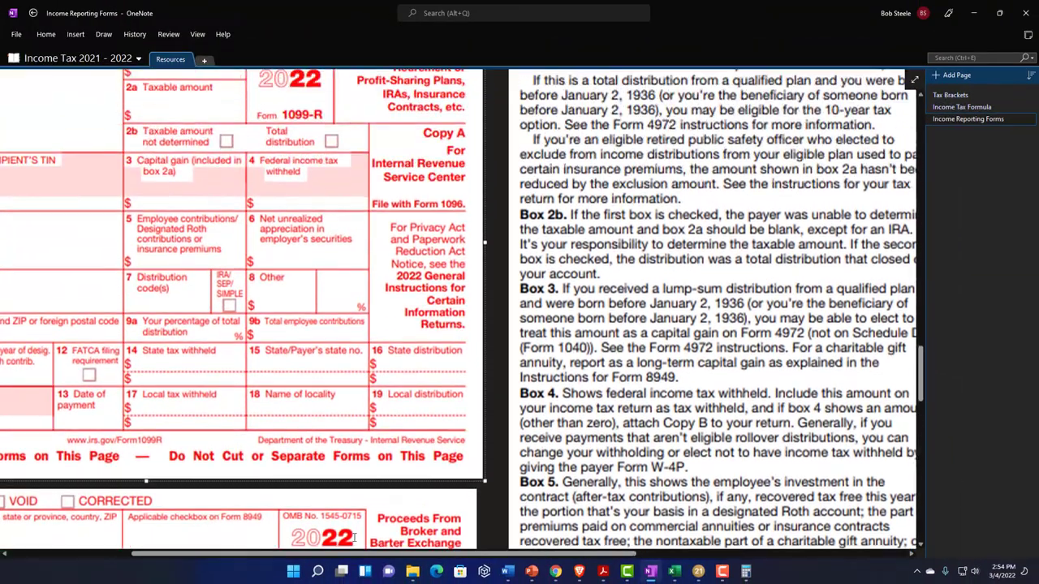
scroll(271, 491, "left", 2)
scroll(271, 491, "up", 3)
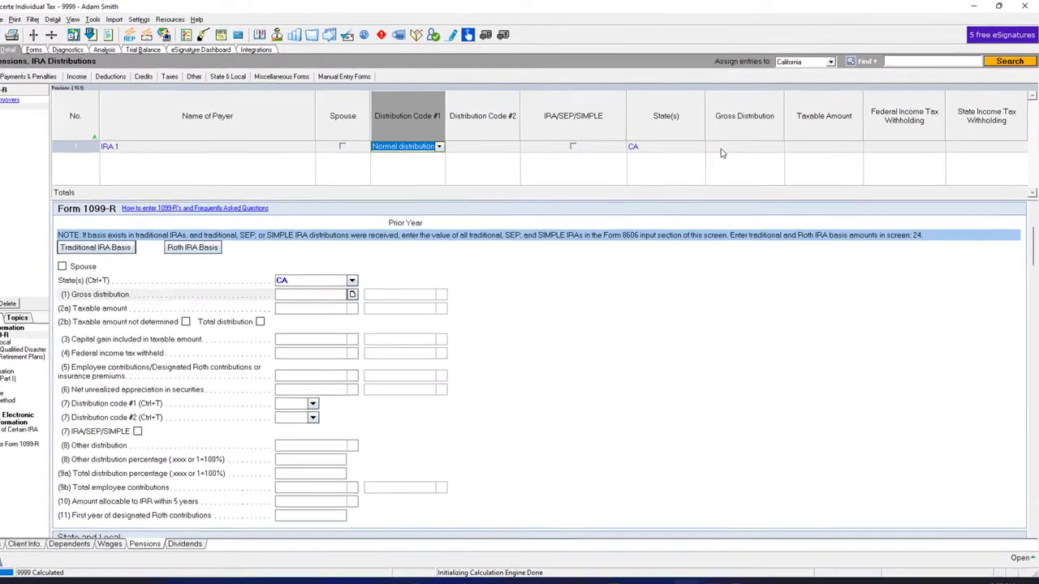
Enter 1,000 as both the gross distribution and the taxable amount for payer IRA 1.
left_click(728, 143)
type("1000")
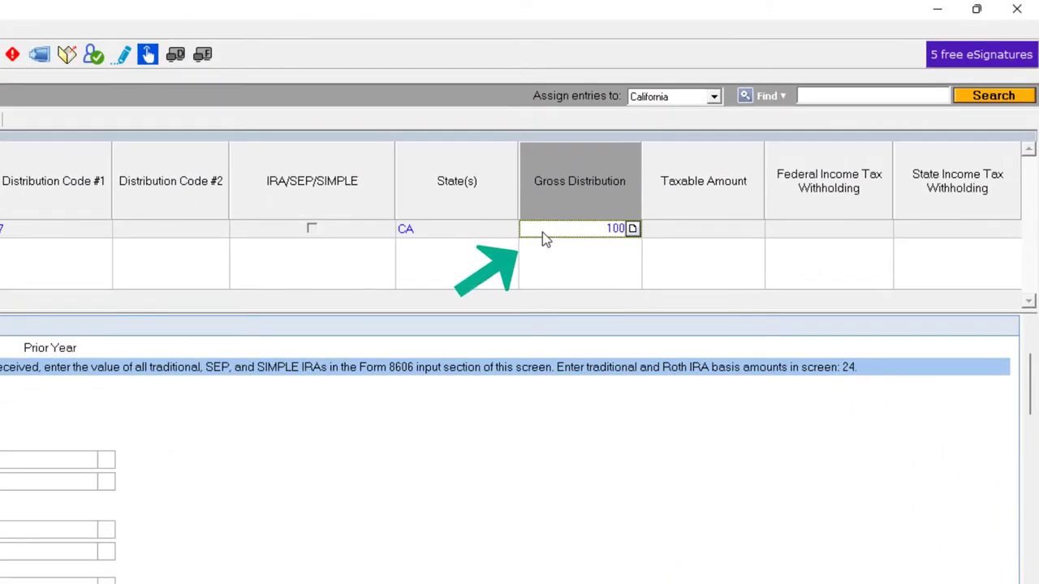
key("Tab")
type("0000")
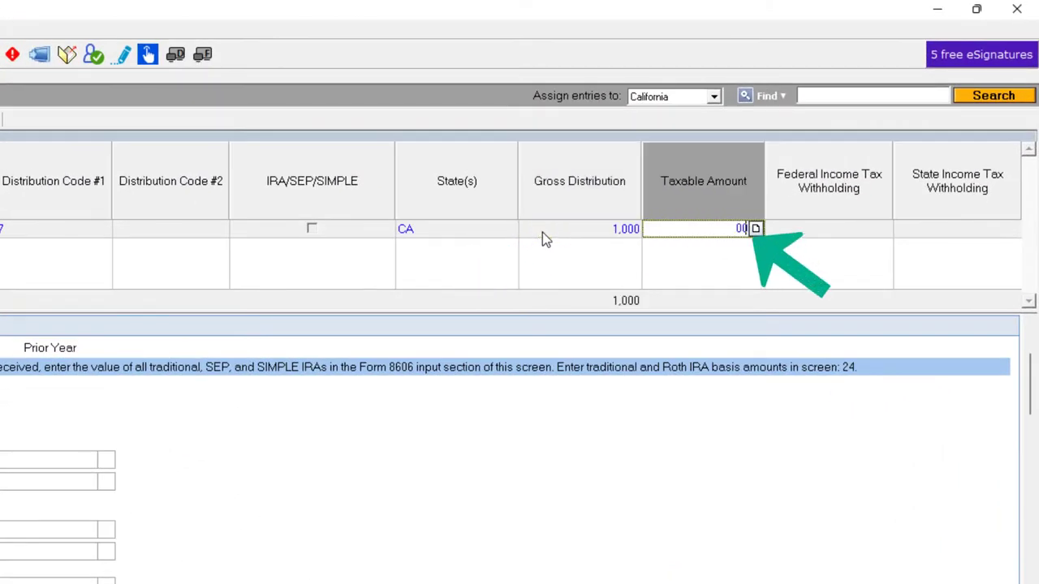
key("BackSpace")
key("BackSpace")
key("BackSpace")
key("BackSpace")
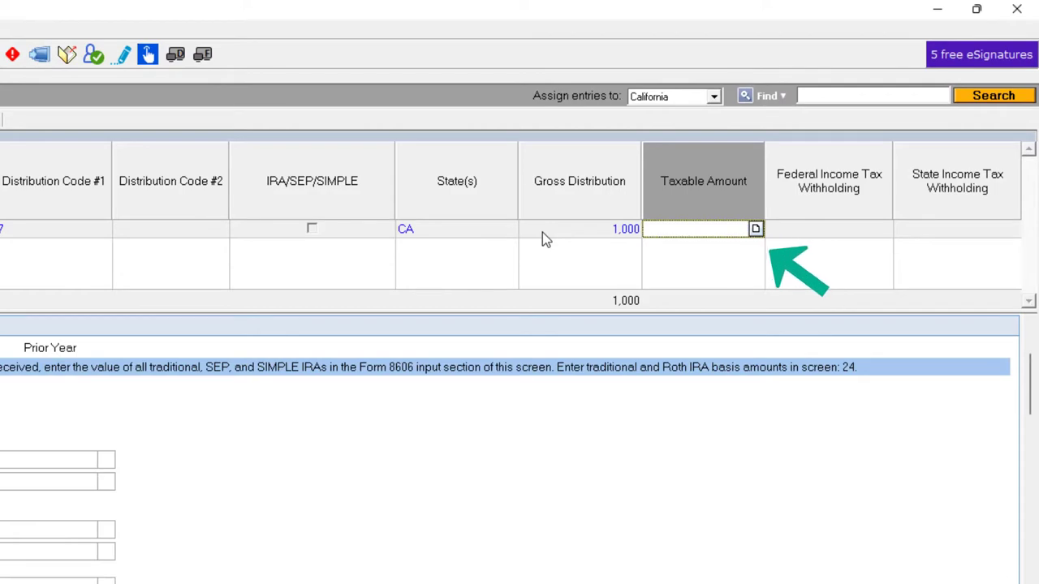
type("1000")
key("Tab")
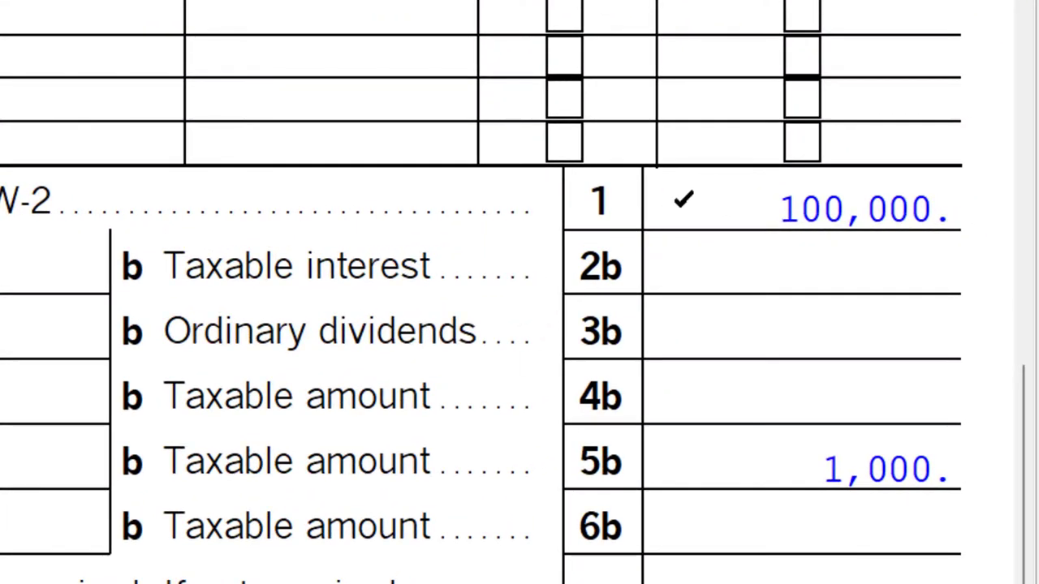
Check the taxable amount lines on Form 1040-SR, and mark payer IRA 1 as IRA/SEP/SIMPLE in the Pensions, IRAs (1099-R) input.
left_click(683, 200)
left_click(700, 453)
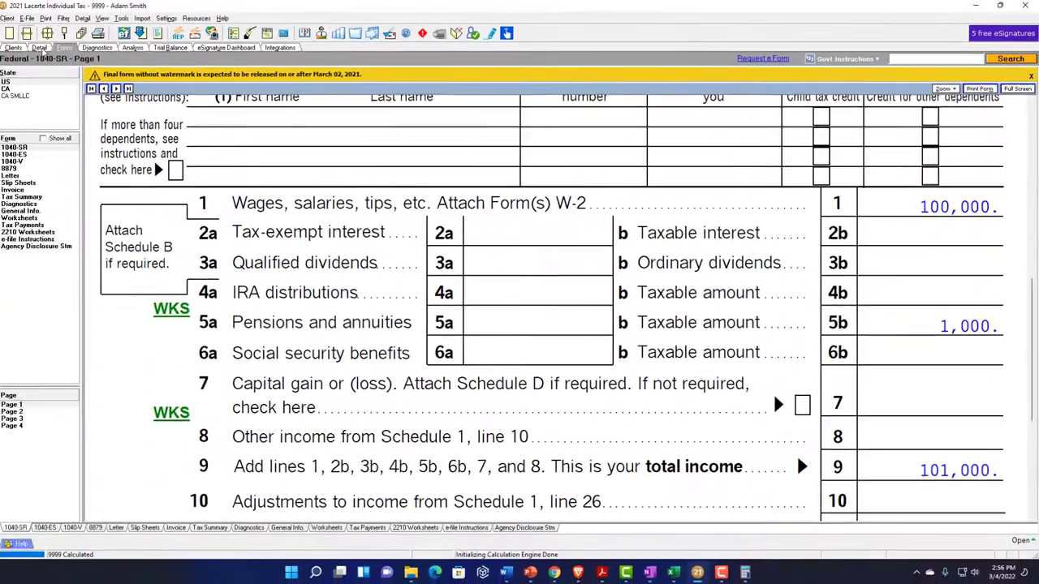
left_click(41, 48)
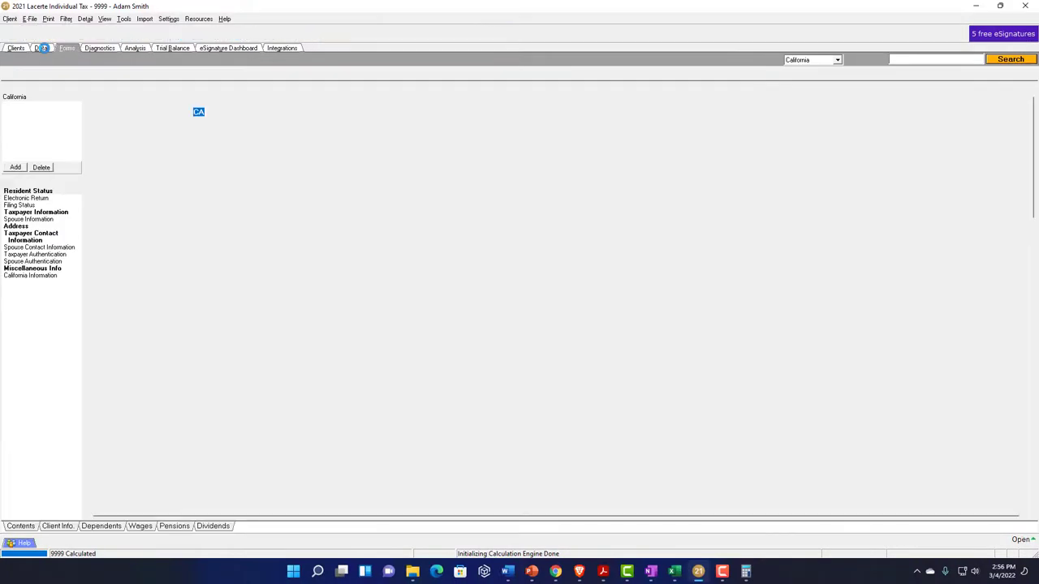
scroll(433, 260, "down", 5)
scroll(444, 274, "up", 5)
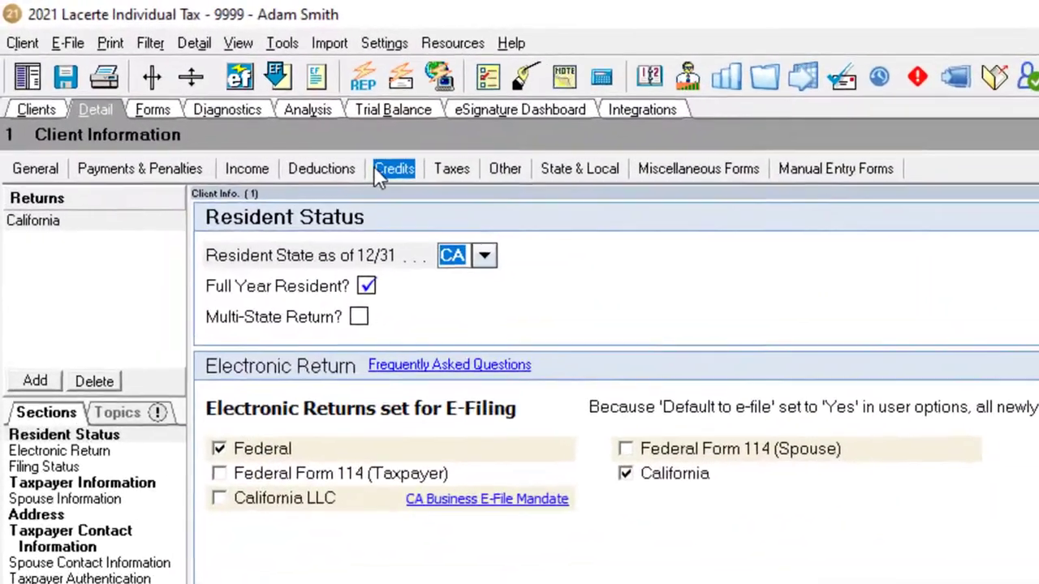
left_click(250, 170)
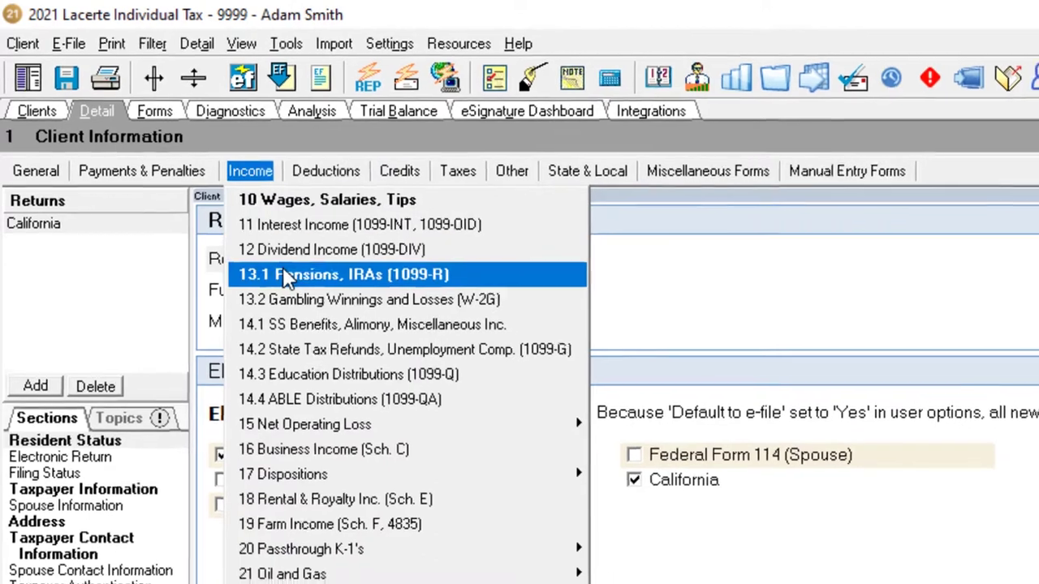
left_click(284, 268)
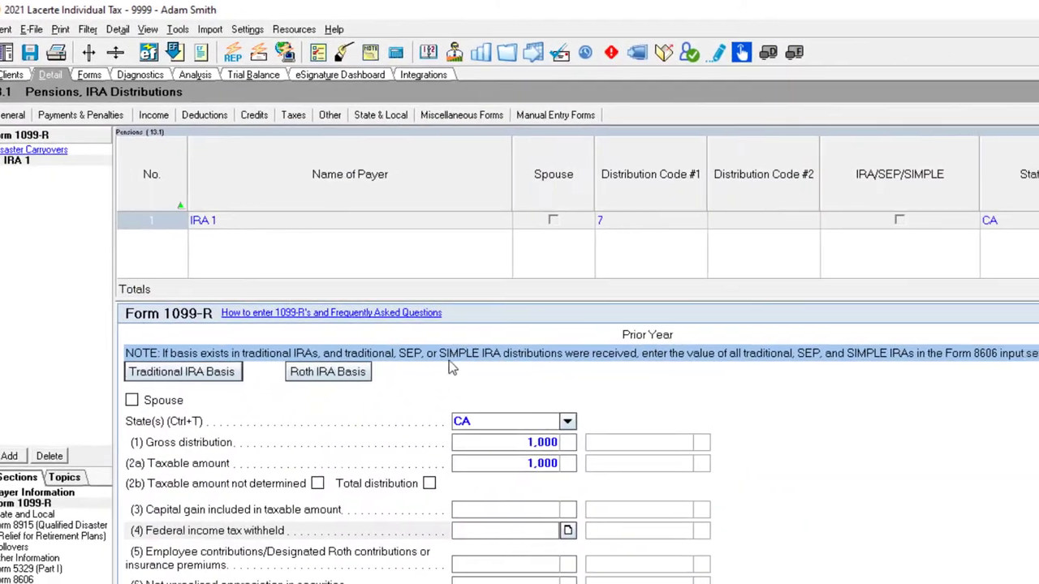
left_click(499, 221)
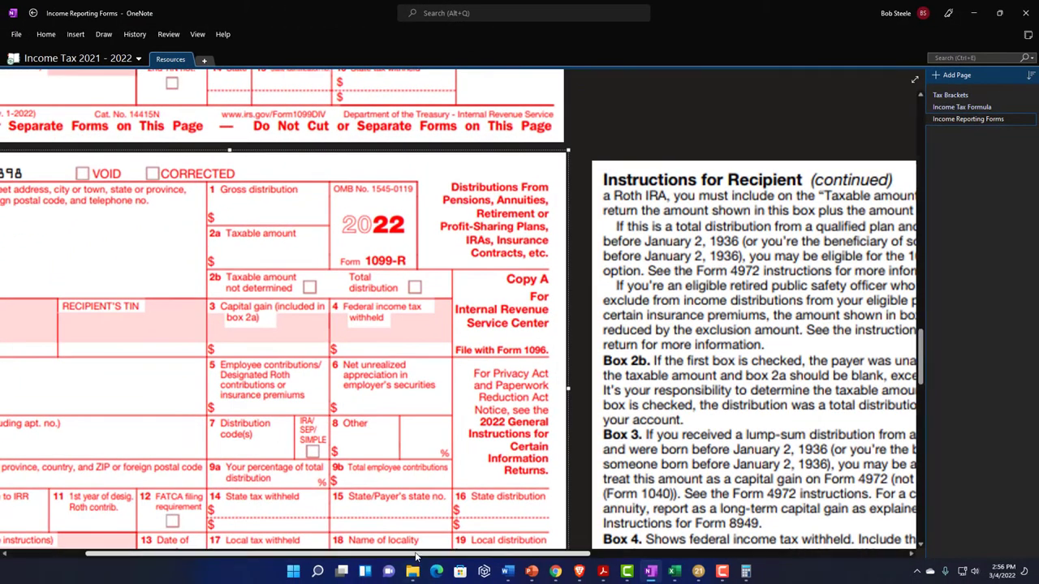
Return from OneNote to the Lacerte forms, open Form 1040 from the full form list, and examine its IRA distribution and deduction lines.
scroll(281, 521, "left", 3)
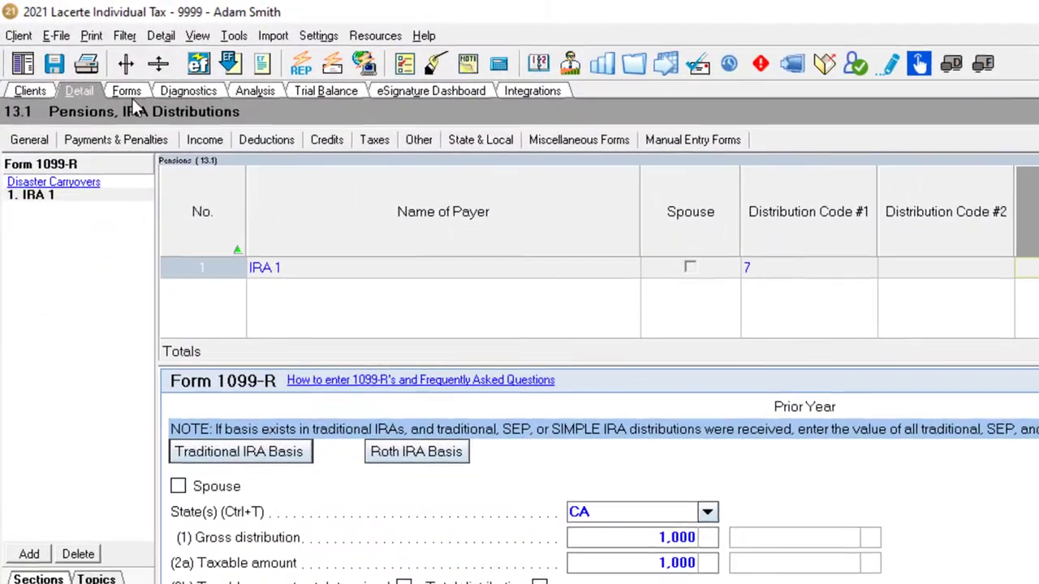
left_click(96, 68)
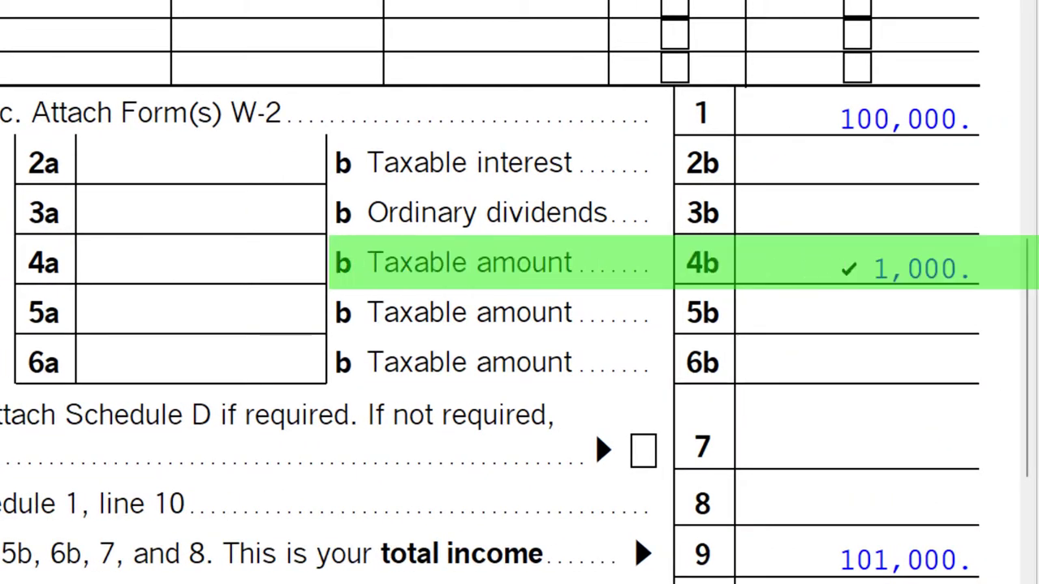
scroll(519, 292, "down", 3)
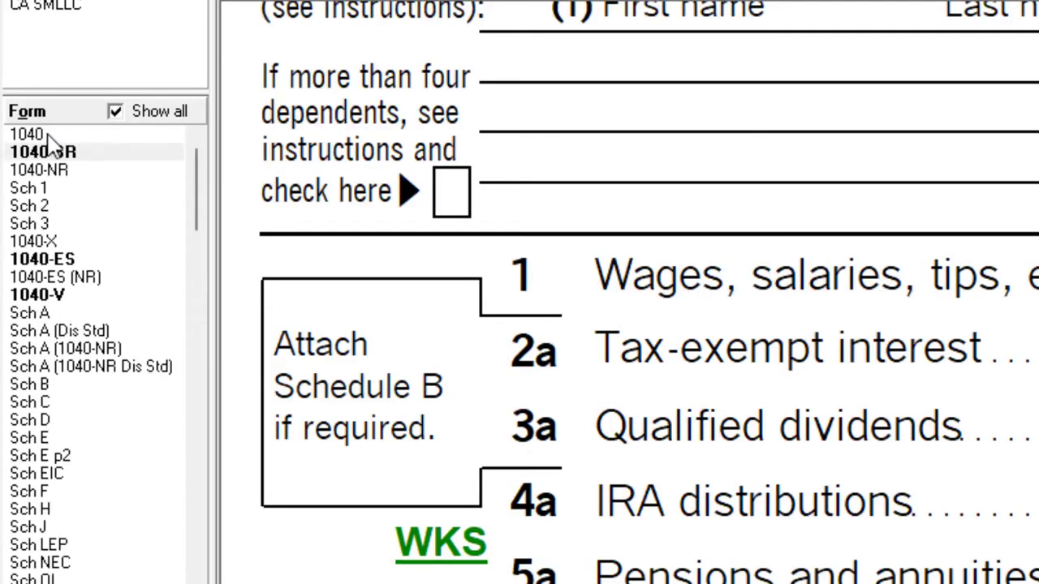
left_click(32, 135)
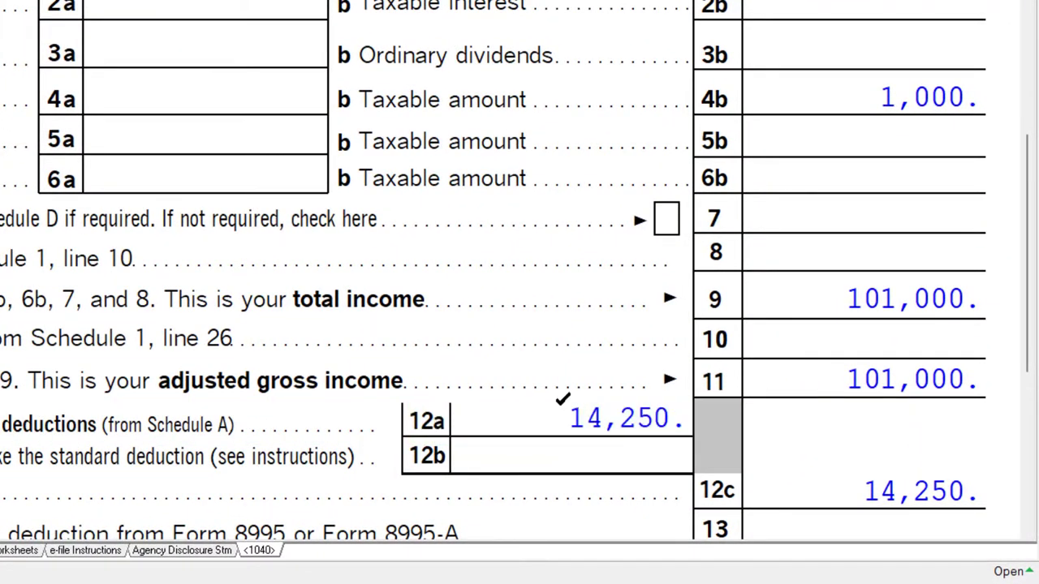
scroll(791, 361, "down", 3)
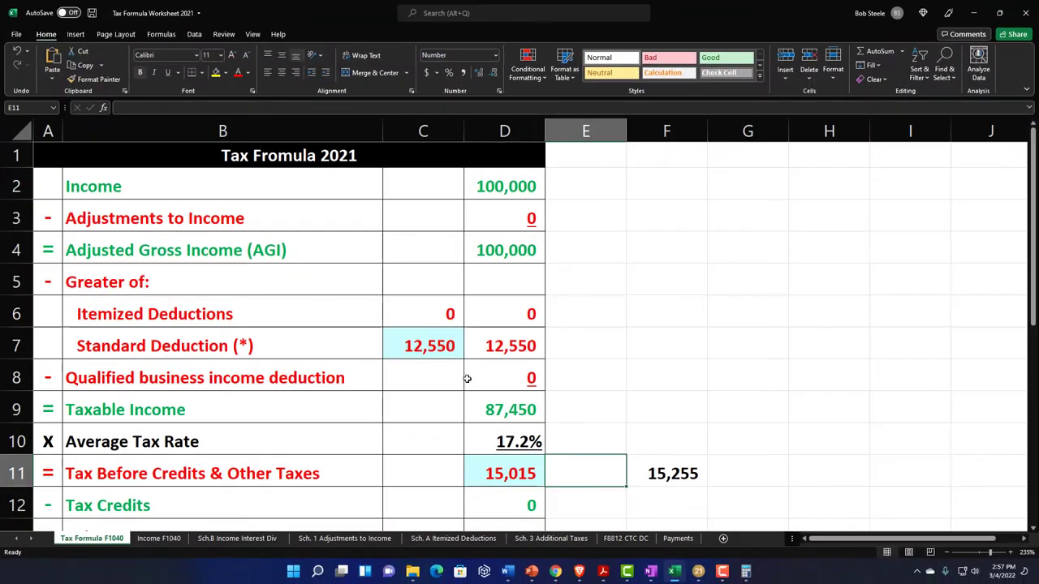
Switch to Excel and enter a 1,000 distribution in B15 of the Income F1040 sheet's IRA or Pension Form 1099R section.
left_click(430, 345)
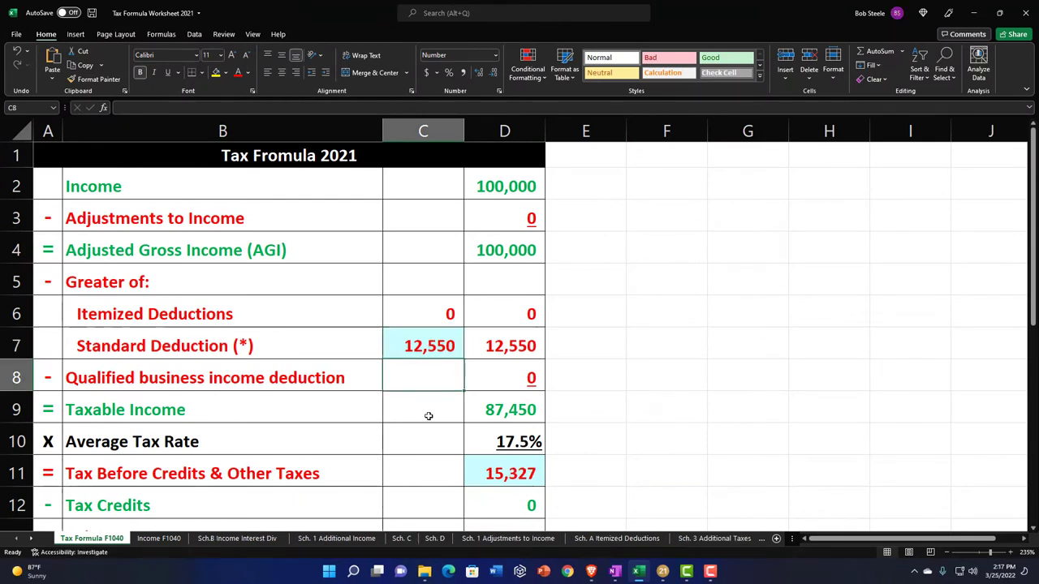
left_click(163, 539)
left_click(256, 421)
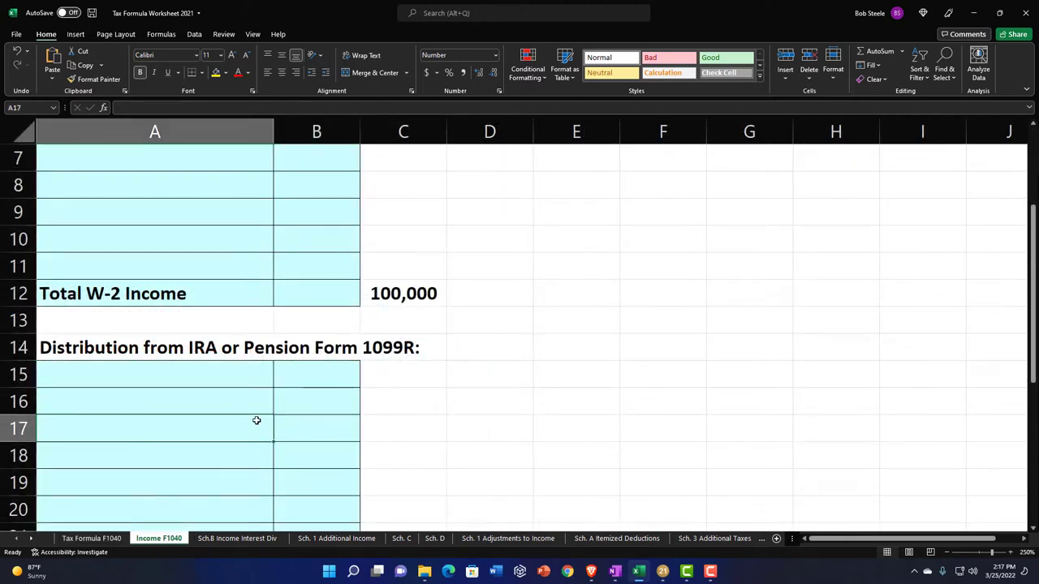
scroll(256, 421, "up", 2)
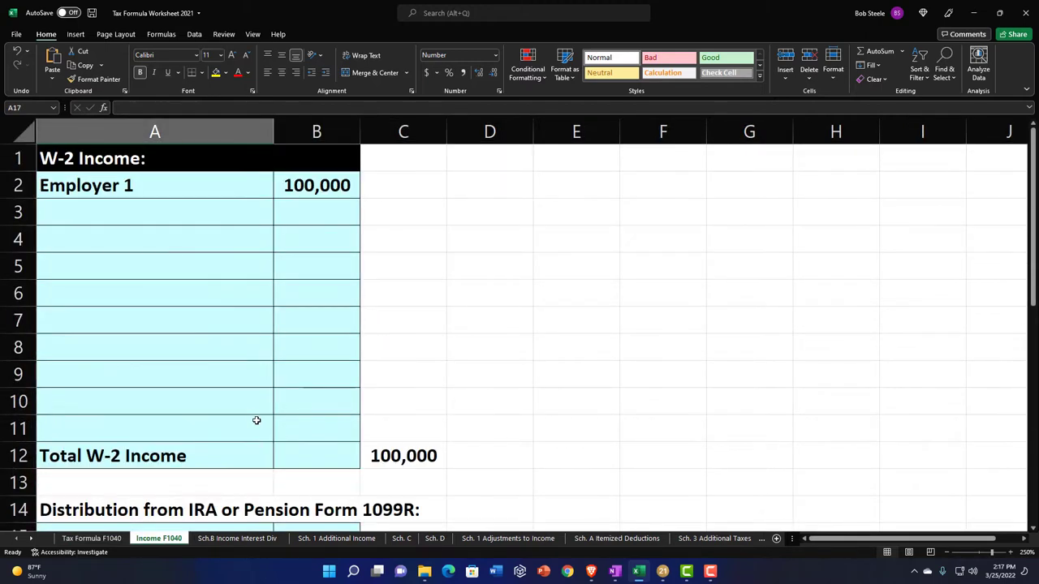
scroll(150, 225, "down", 4)
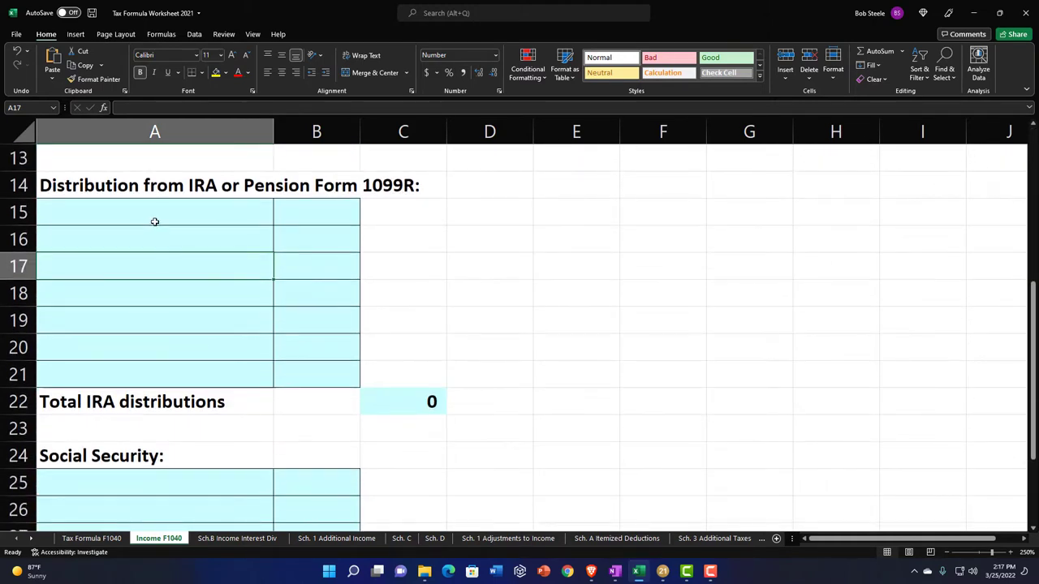
left_click_drag(158, 215, 301, 364)
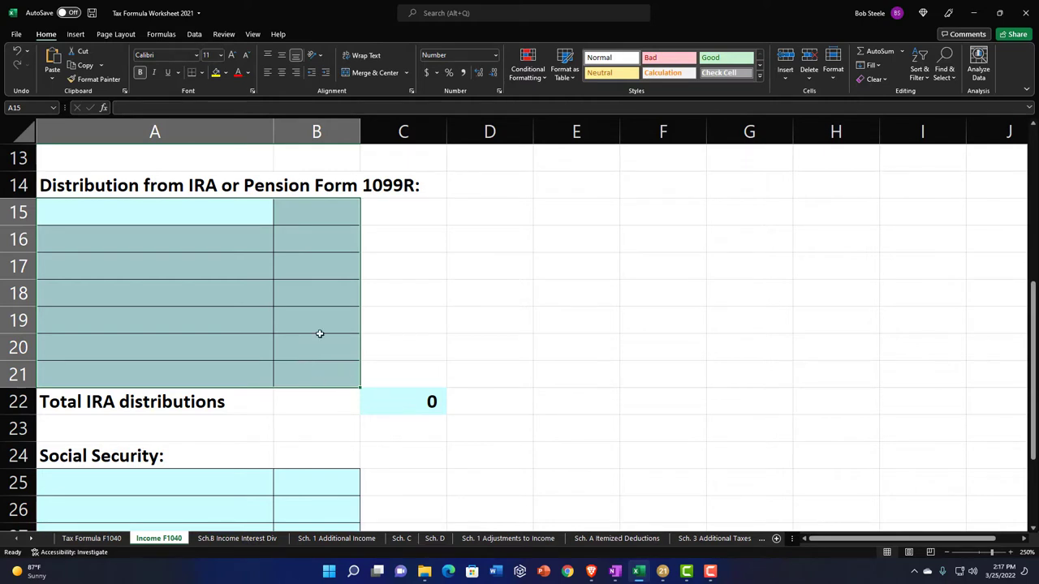
left_click(322, 209)
type("1000")
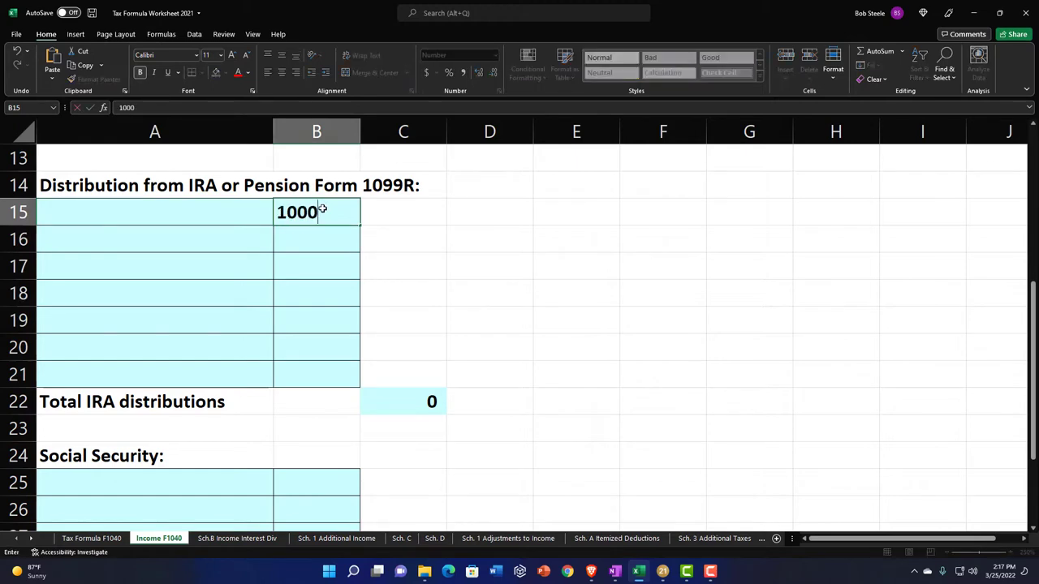
key("Return")
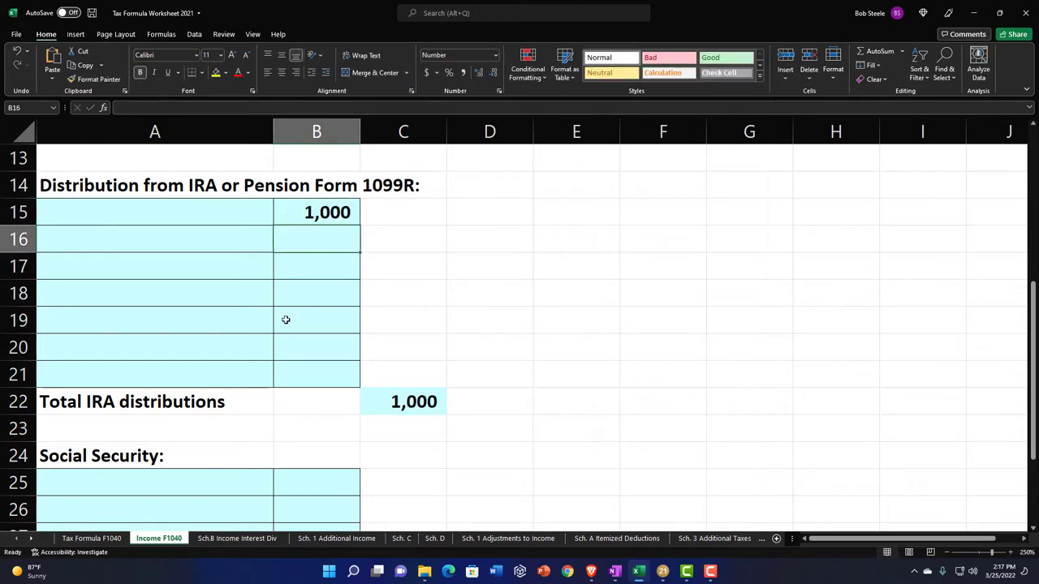
Set the standard deduction in C7 of the Tax Formula F1040 sheet to =C21+E24, adding the single over 65 or blind amount.
left_click(101, 539)
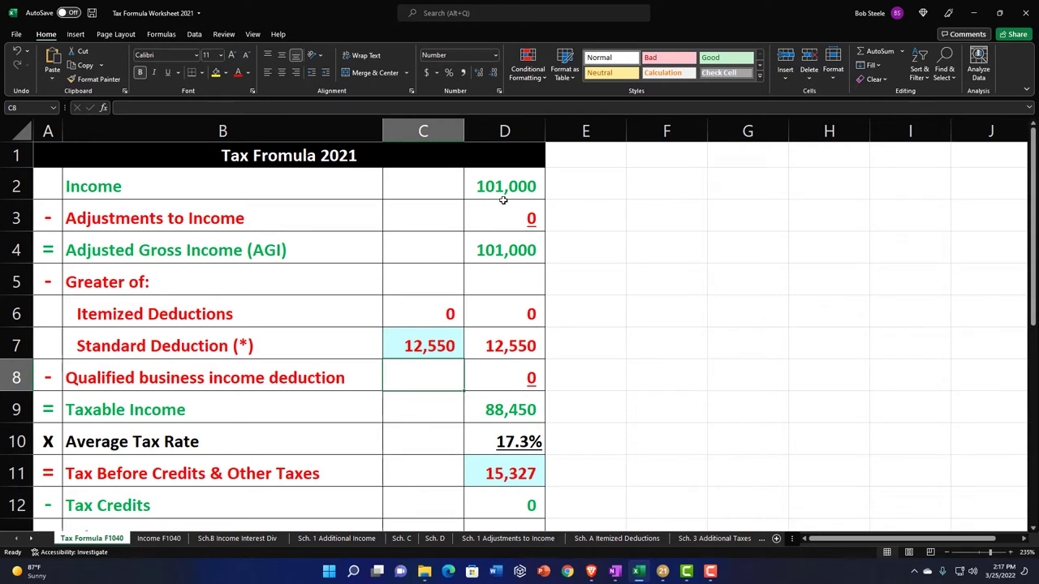
left_click(440, 355)
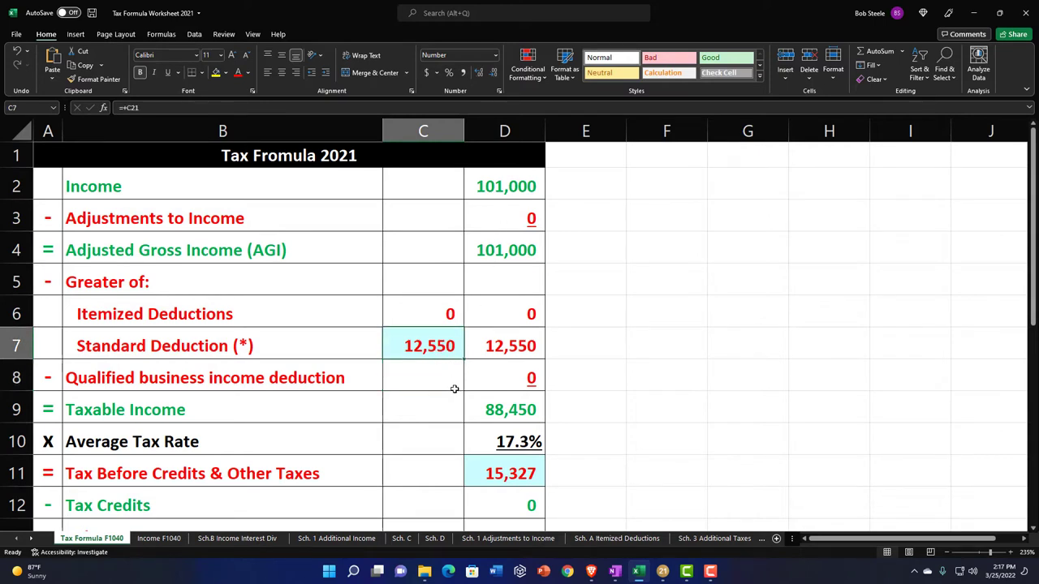
type("=")
key("Down")
key("Down")
key("Down")
key("Down")
key("Down")
key("Down")
key("Down")
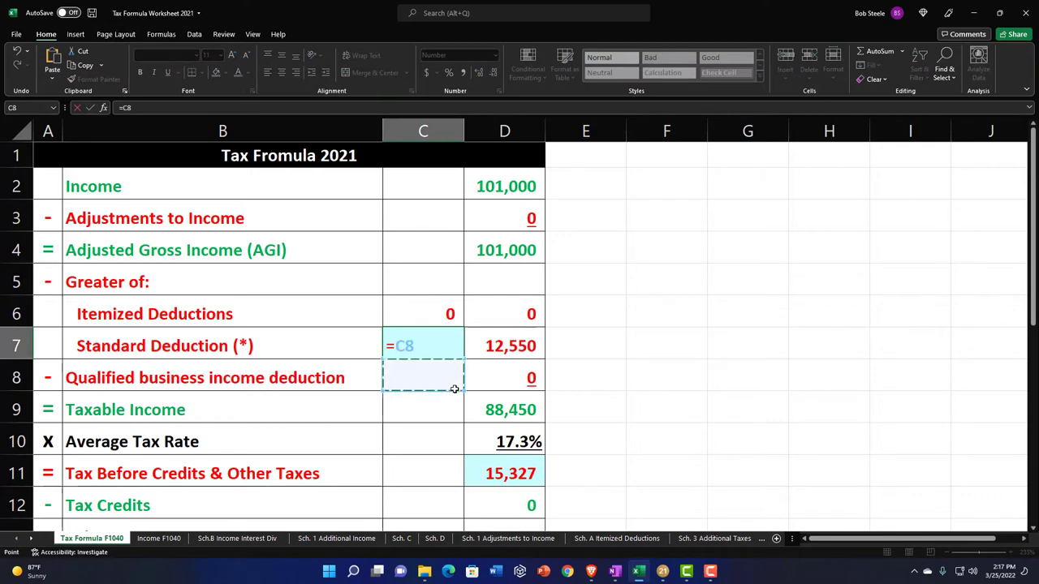
key("Down")
key("Down")
key("Down")
key("Down")
key("Down")
key("Down")
key("Down")
key("Down")
key("Down")
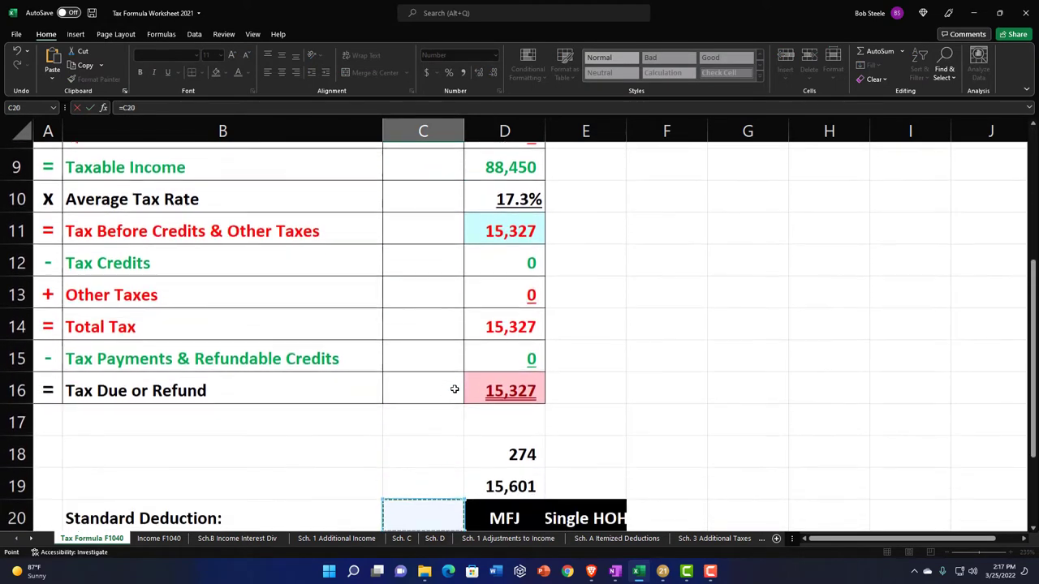
key("Up")
key("Up")
type("+")
left_click(577, 508)
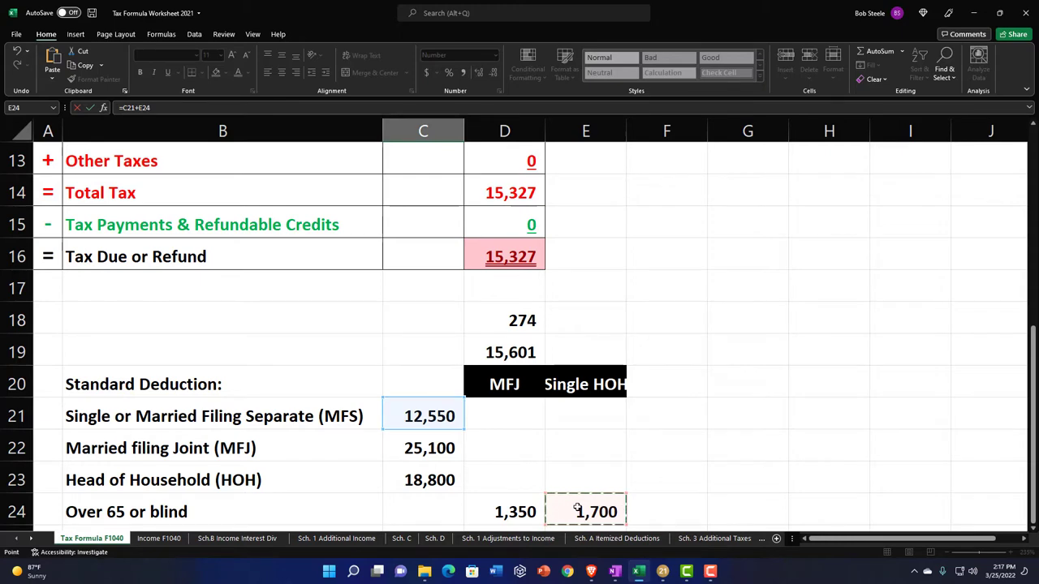
key("Return")
left_click(512, 319)
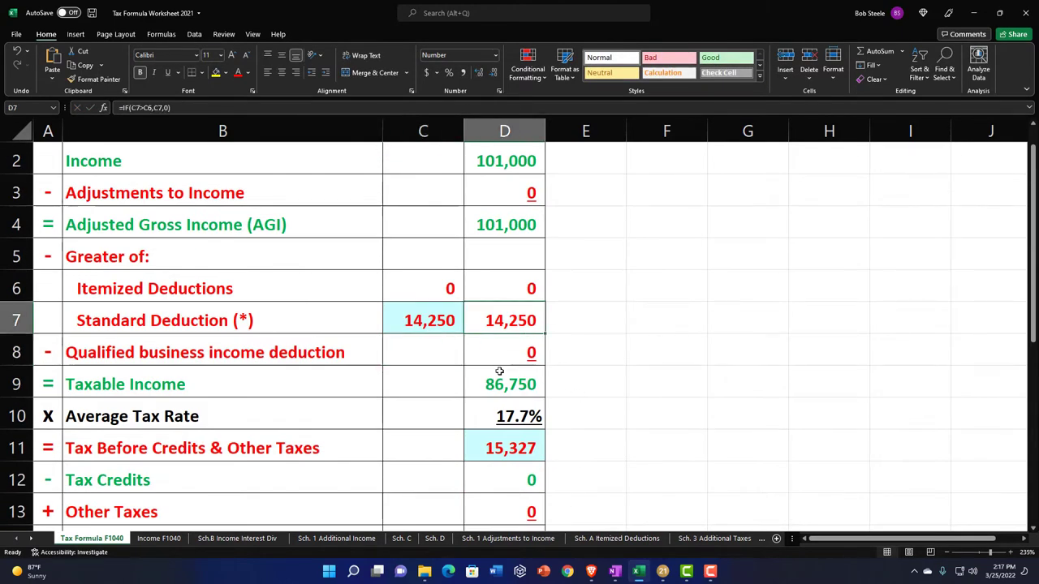
Compare the total income, standard deduction and taxable income on page 1 of Lacerte's Form 1040 with the Excel worksheet.
left_click(664, 573)
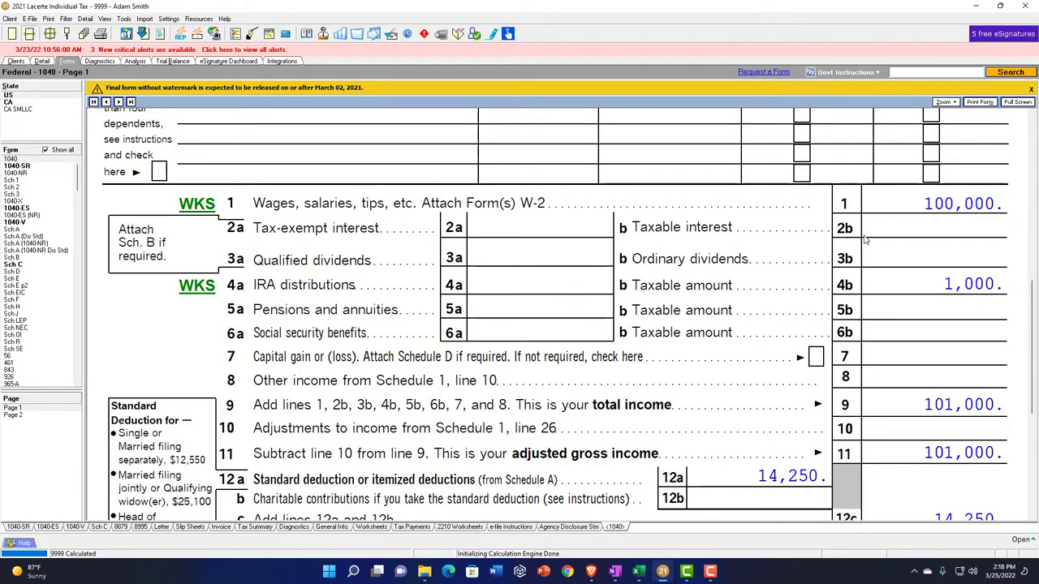
scroll(903, 396, "down", 1)
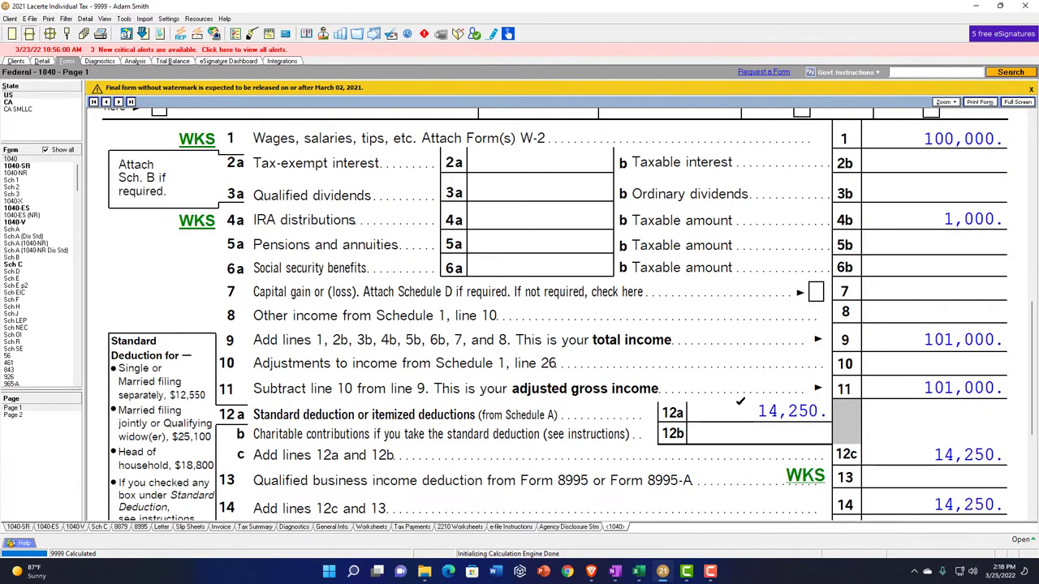
scroll(740, 401, "down", 2)
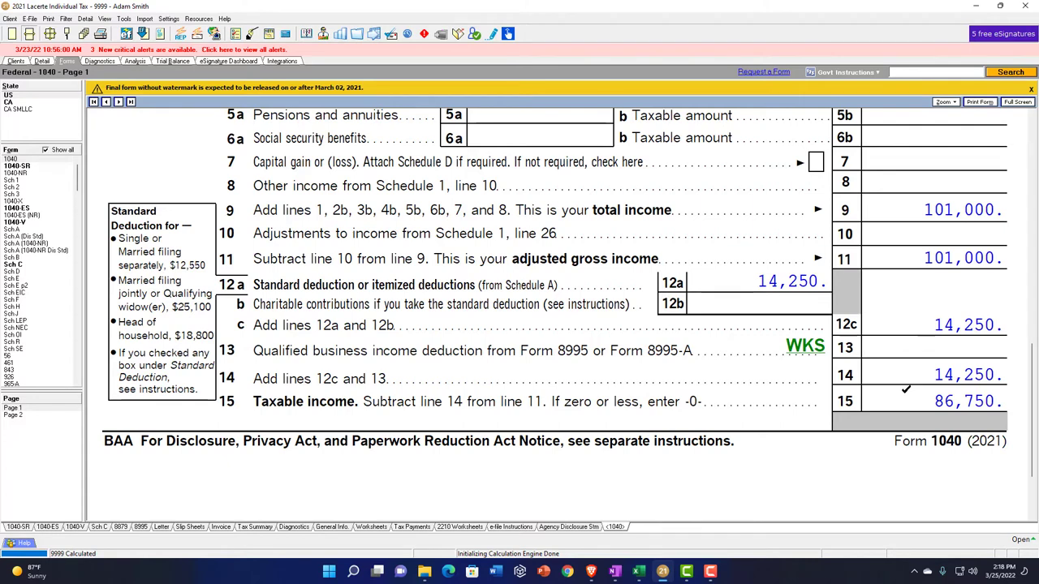
left_click(639, 572)
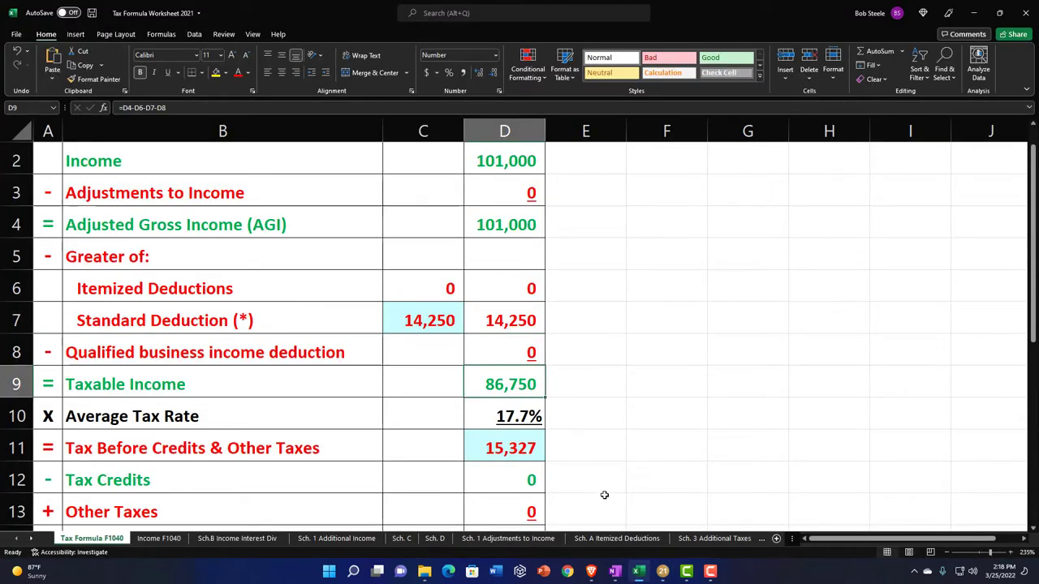
Check the tax on page 2 of Lacerte's Form 1040 and set D11, Tax Before Credits & Other Taxes, to 14,874 in Excel.
left_click(662, 573)
left_click(35, 418)
scroll(573, 387, "up", 10)
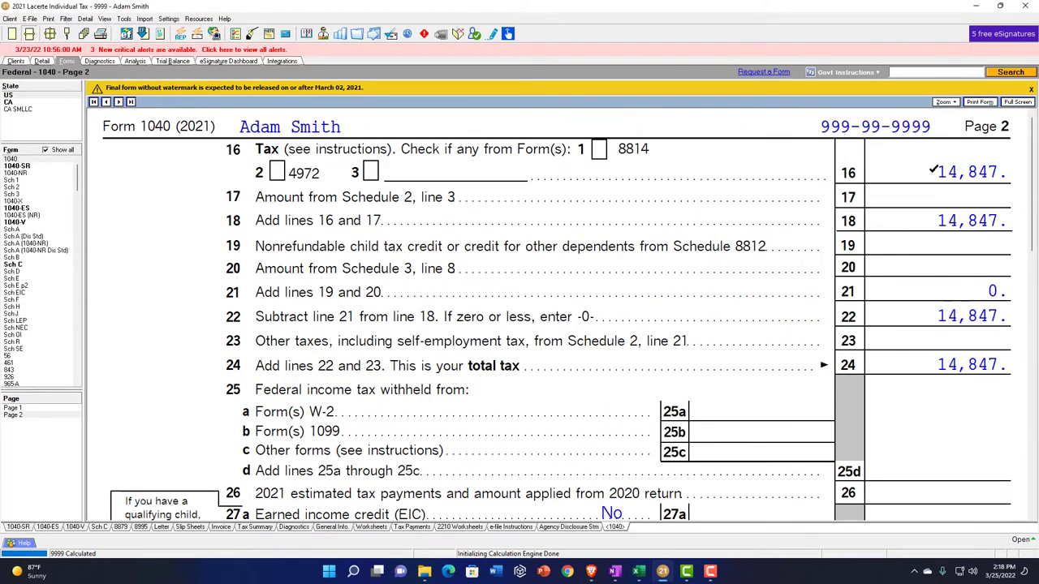
left_click(638, 572)
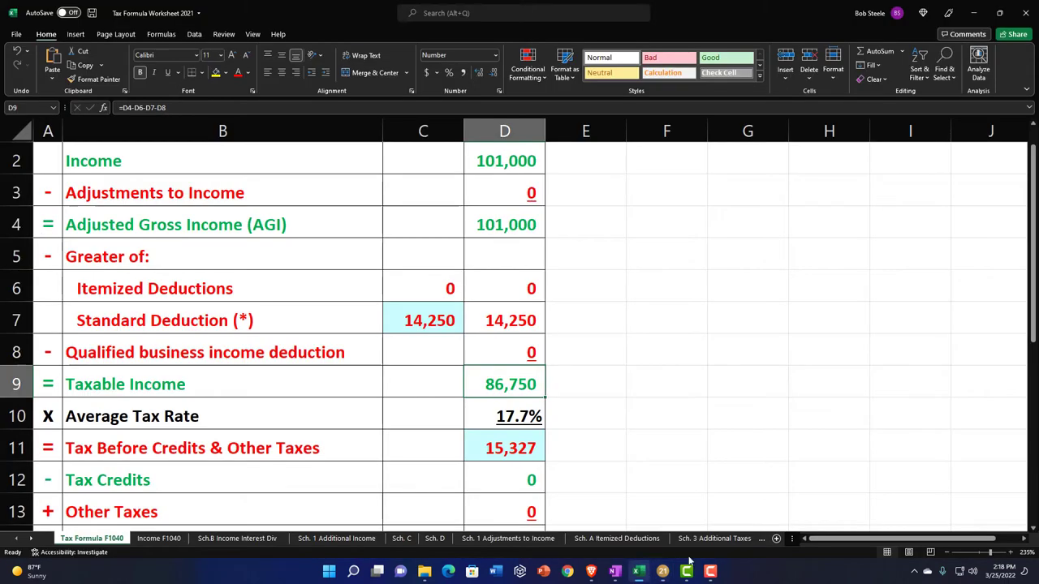
left_click(525, 448)
type("14874")
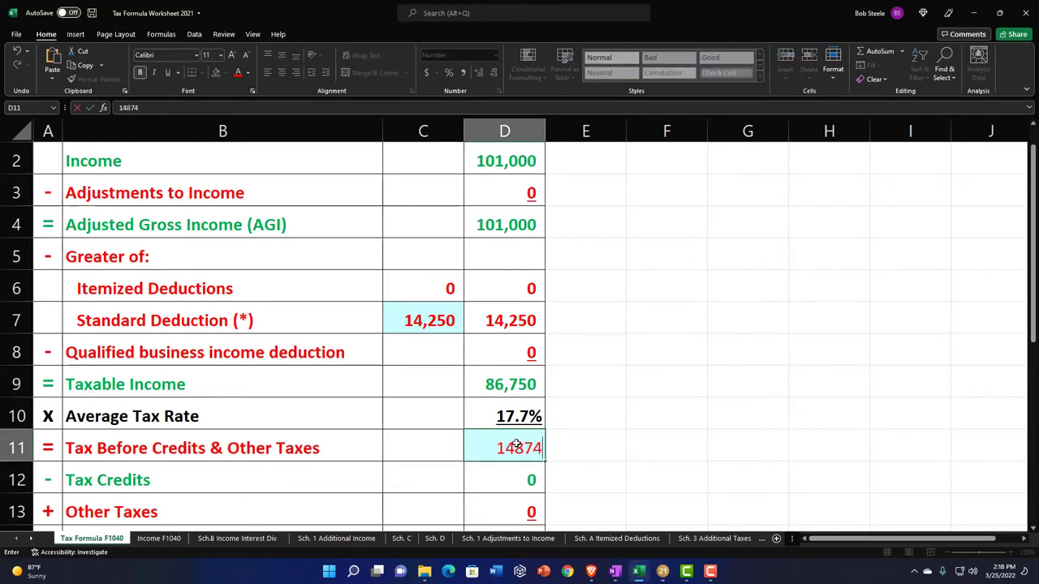
key("Return")
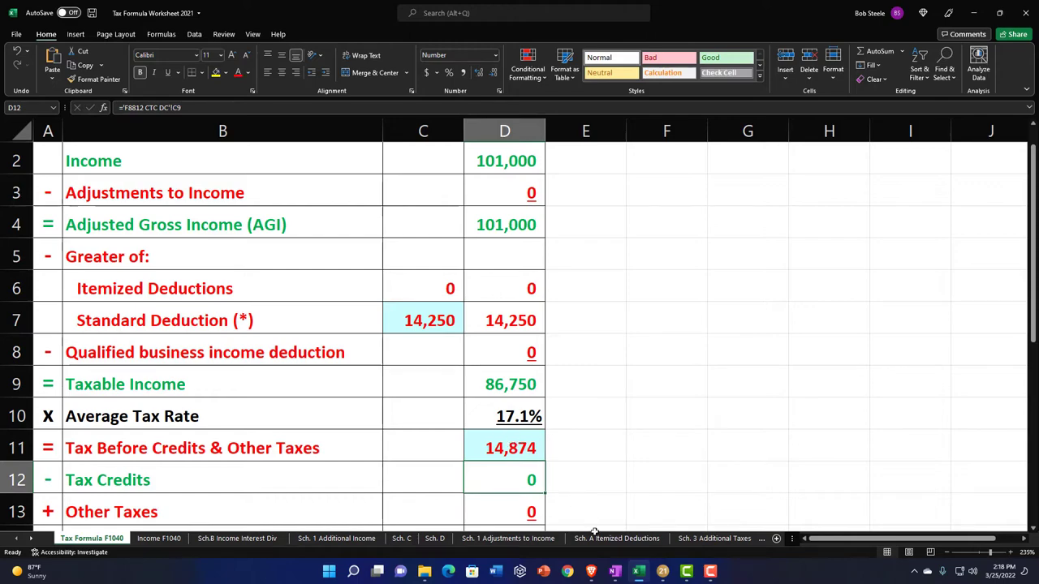
Review the blank Form 1099-R in OneNote and enter 150 as federal income tax withholding for the IRA distribution in Lacerte.
left_click(614, 572)
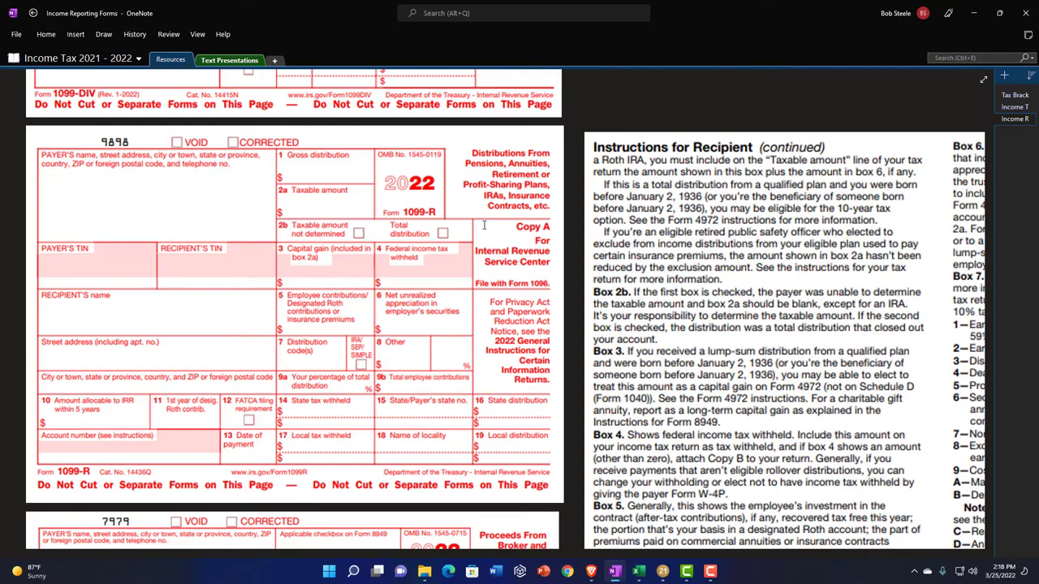
left_click(976, 11)
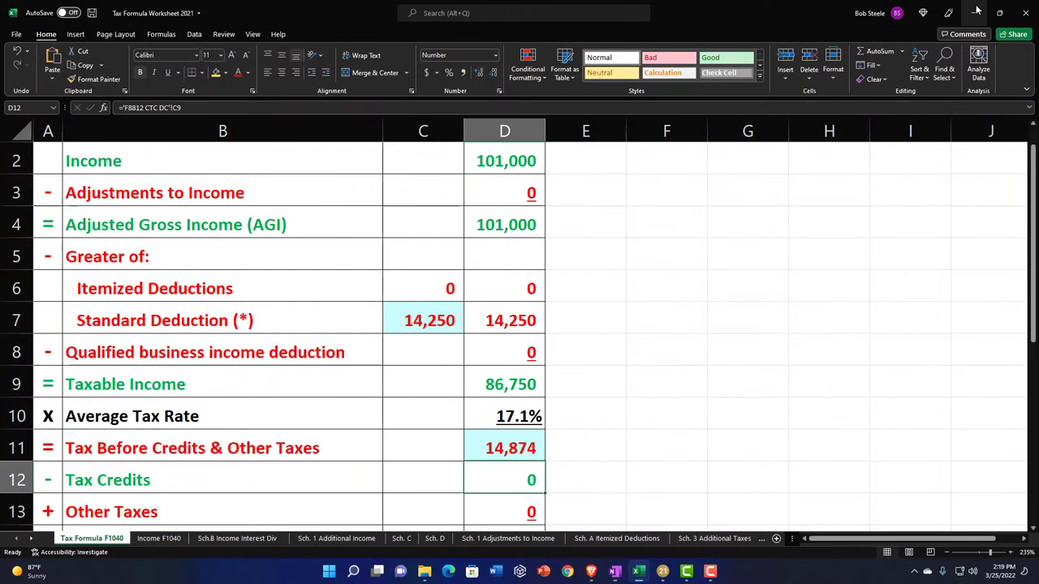
left_click(662, 572)
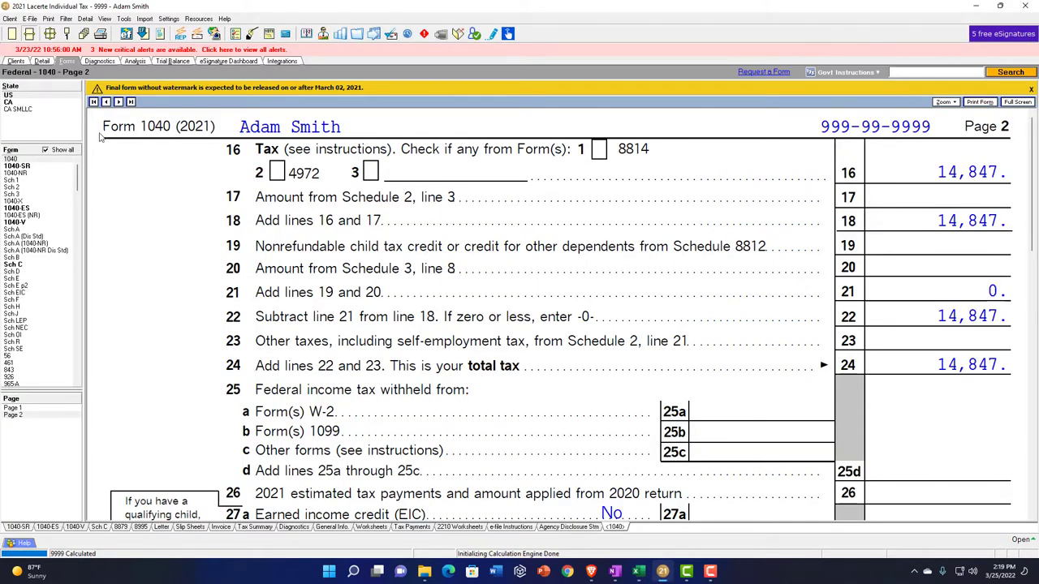
left_click(42, 62)
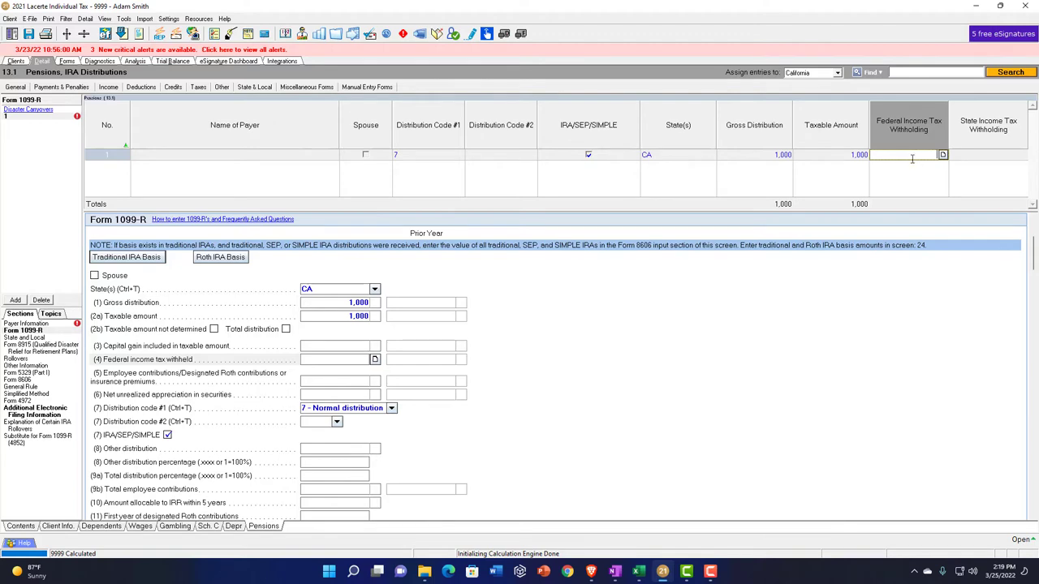
type("150")
key("Tab")
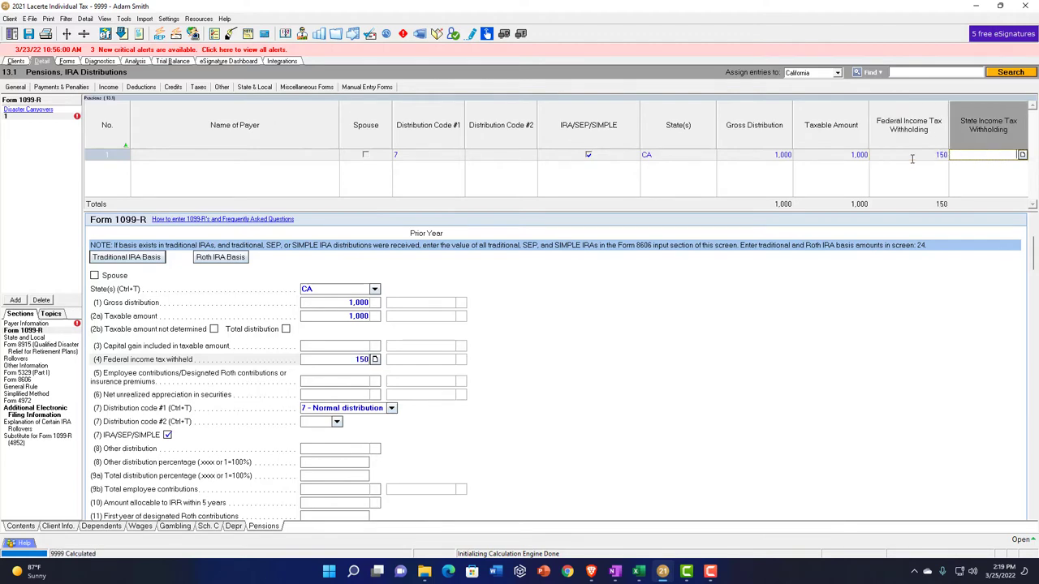
Check the withholding on Lacerte's Form 1040 and enter 150 in B4 of Excel's Payments sheet under W-2 or other Withholdings Payments.
left_click(66, 62)
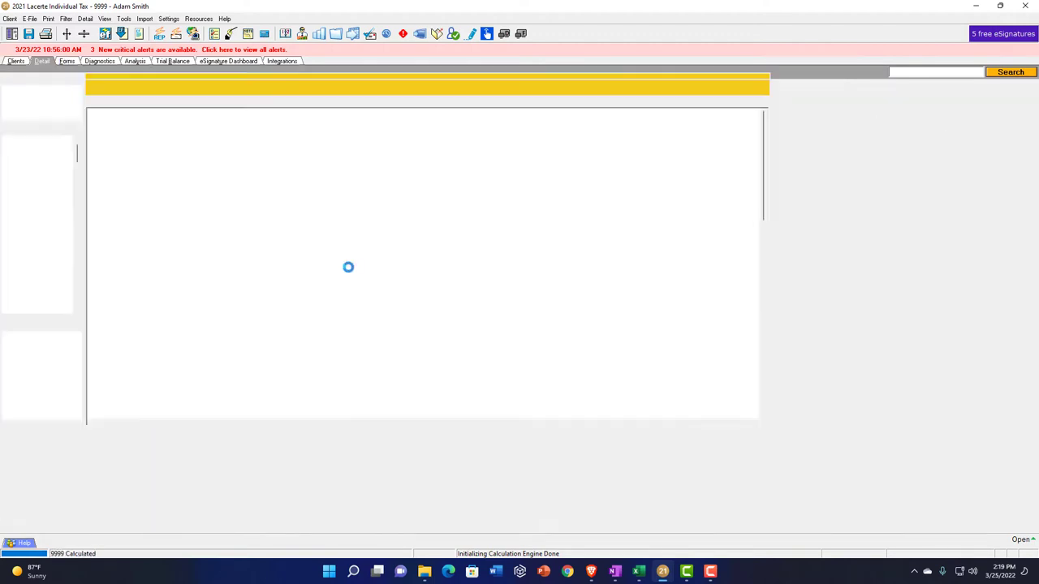
scroll(677, 347, "down", 1)
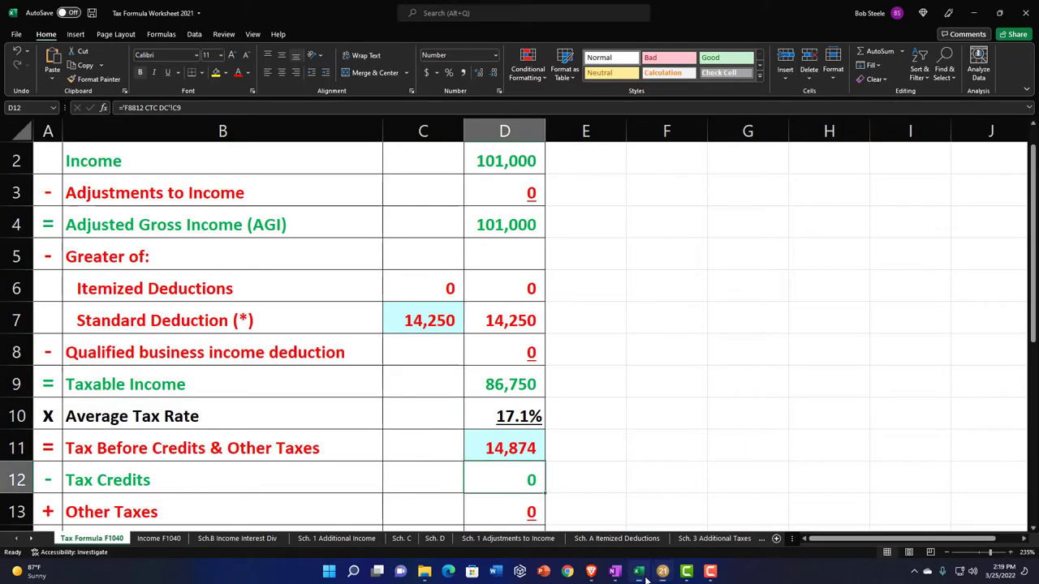
left_click(642, 573)
left_click(31, 539)
left_click(31, 539)
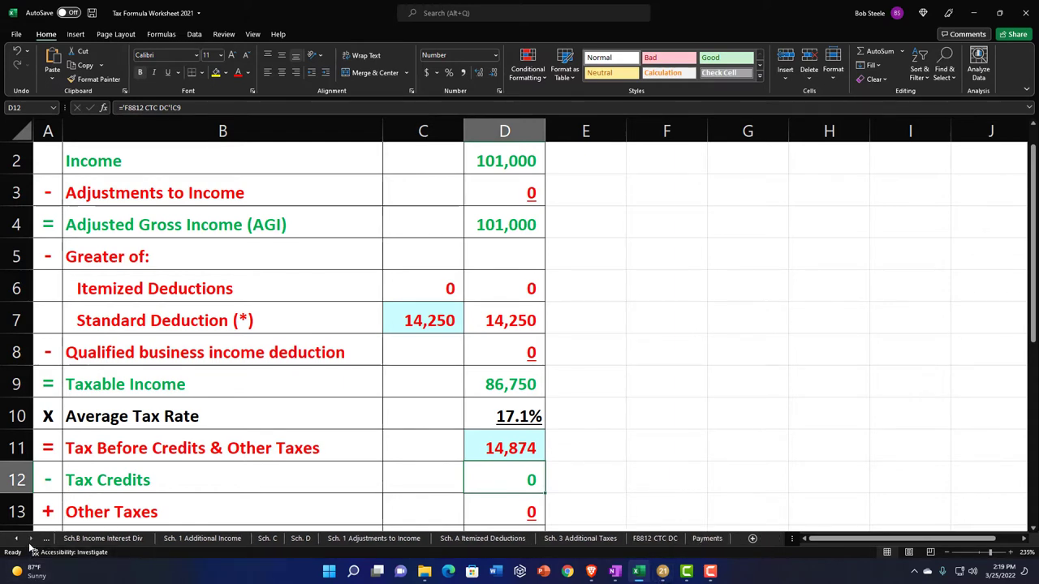
left_click(707, 538)
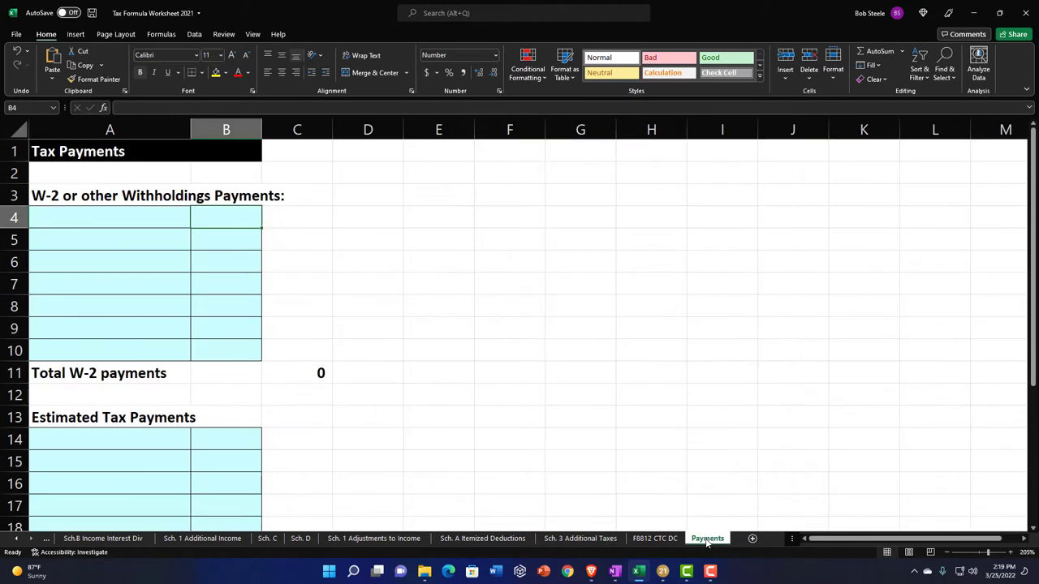
scroll(145, 370, "down", 2)
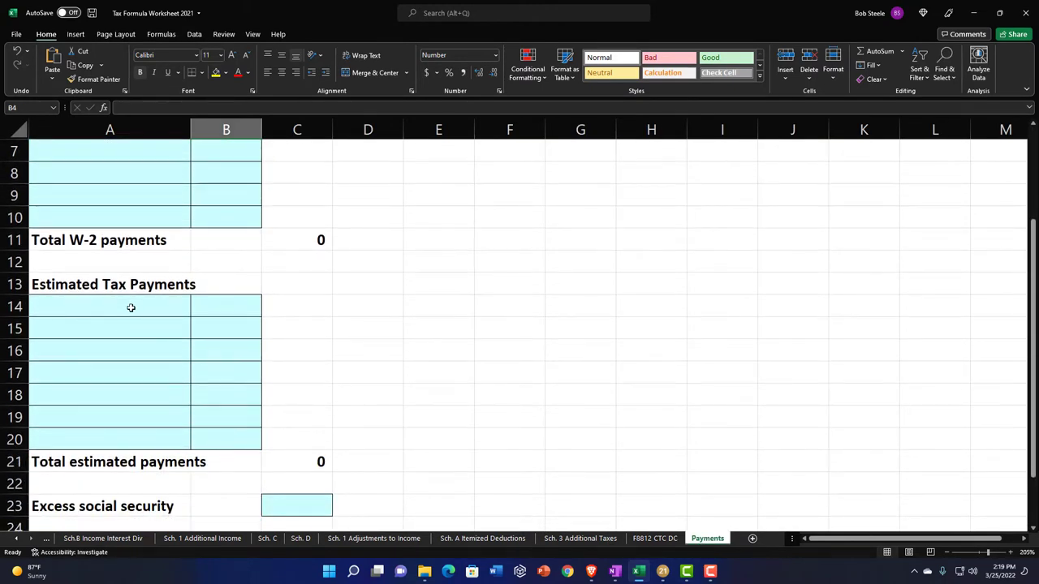
scroll(130, 308, "up", 2)
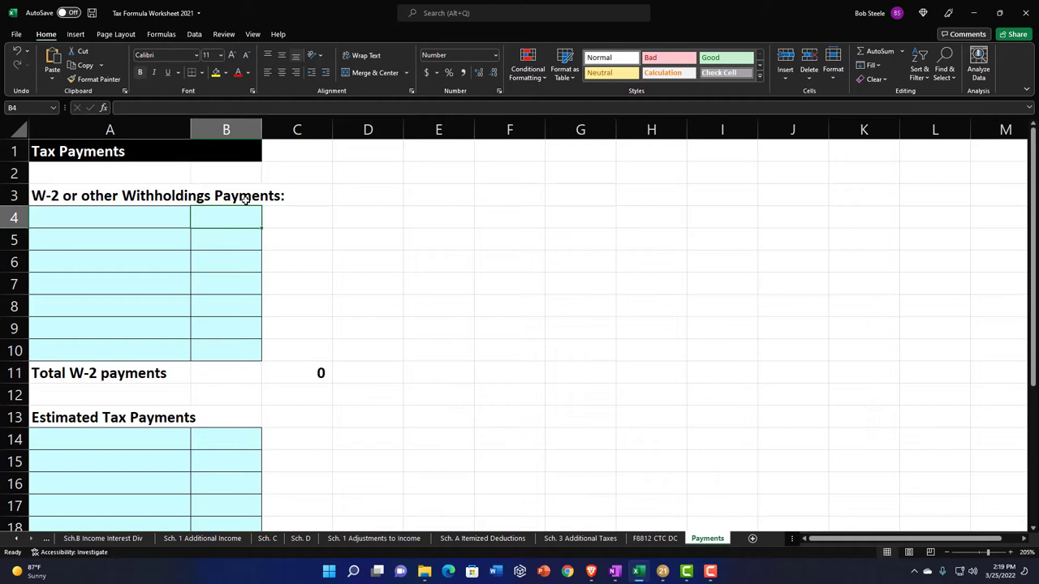
type("150")
key("Return")
scroll(278, 343, "down", 2)
scroll(279, 343, "down", 2)
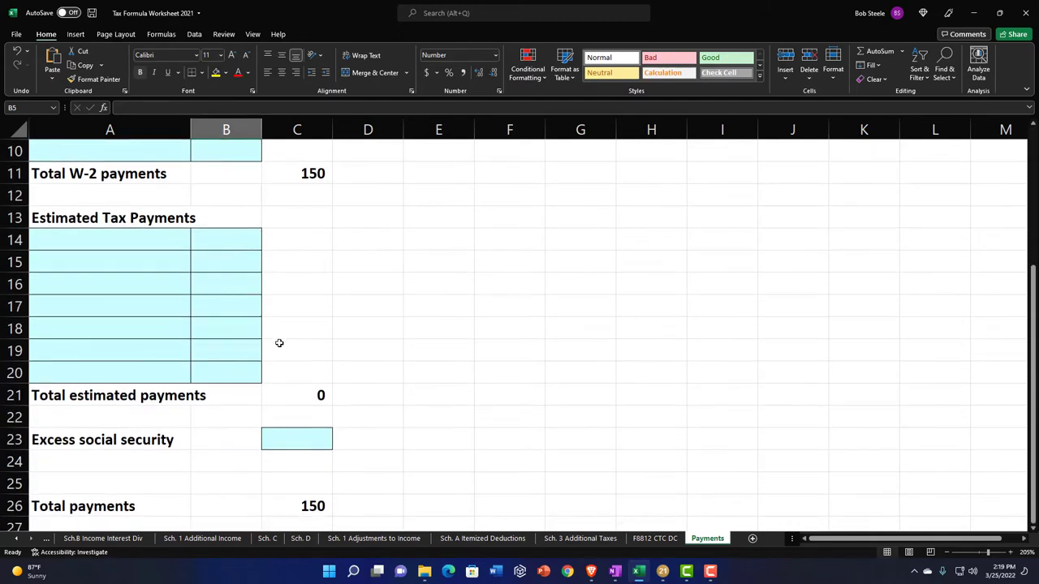
scroll(278, 343, "up", 3)
Compare the total tax, payments and tax due on Excel's Tax Formula F1040 sheet with page 2 of Lacerte's Form 1040.
left_click(18, 540)
left_click(18, 540)
left_click(82, 539)
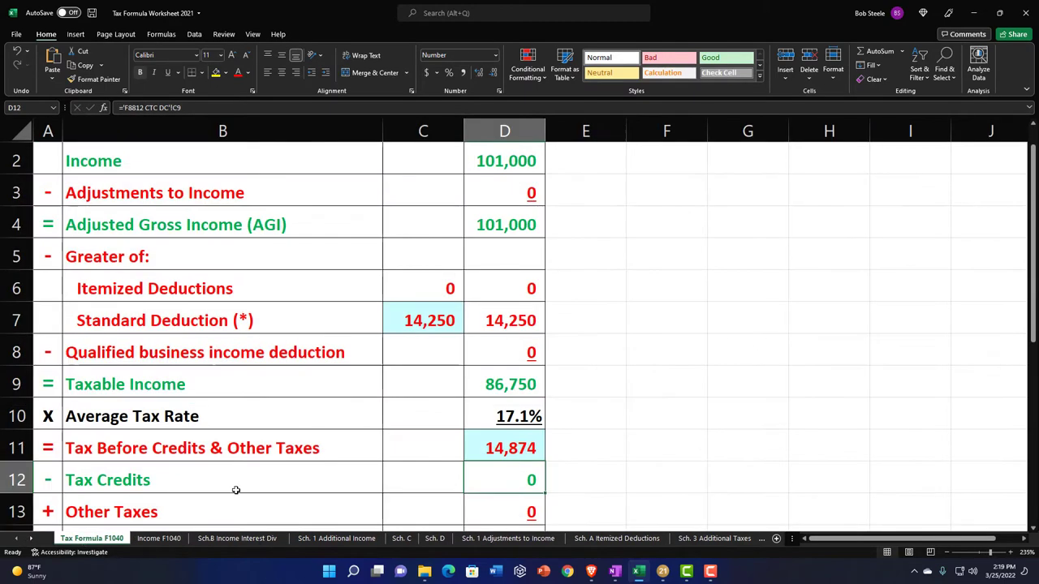
scroll(235, 491, "down", 2)
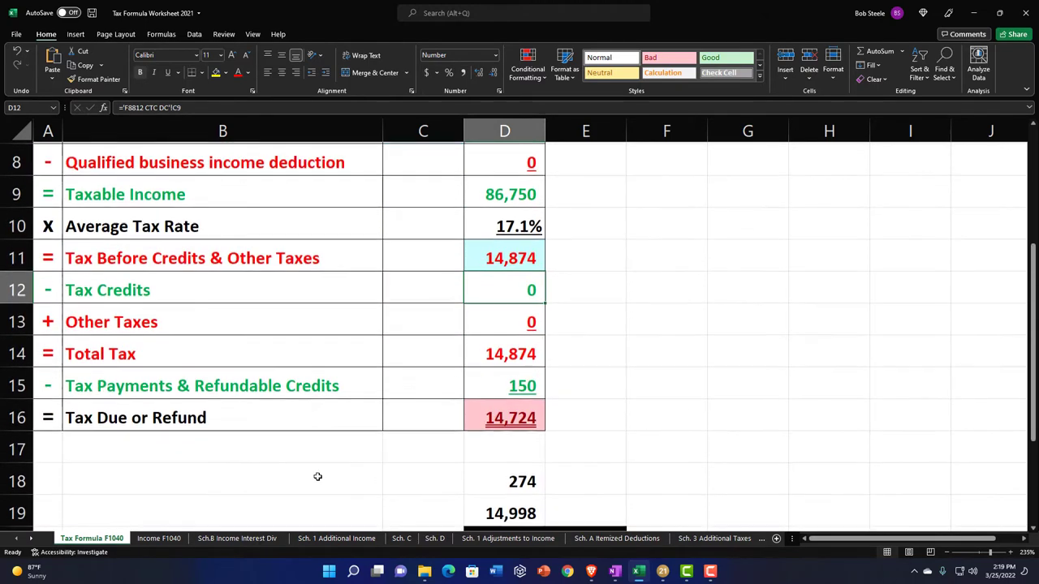
left_click(491, 352)
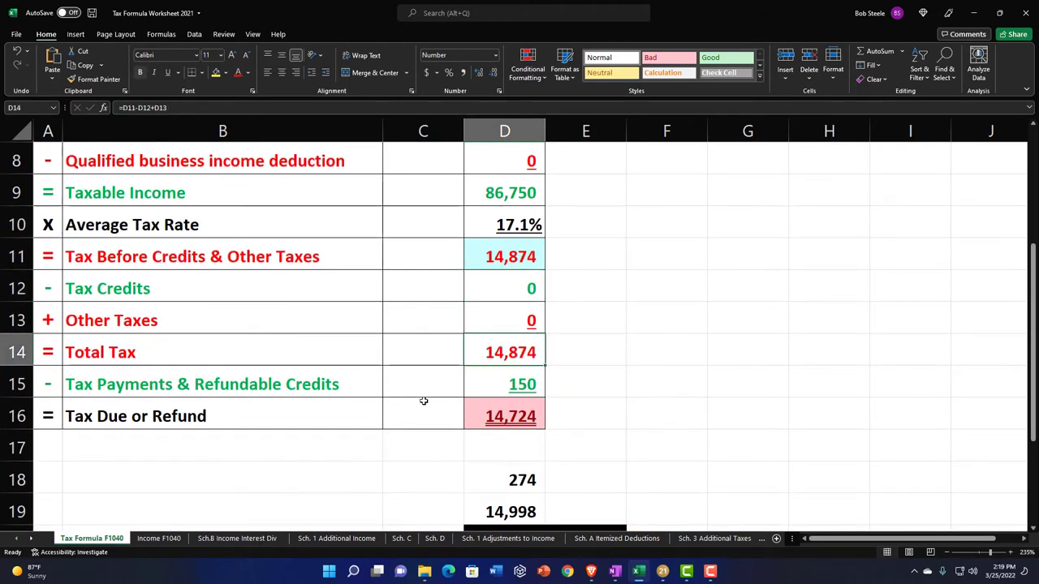
left_click(664, 571)
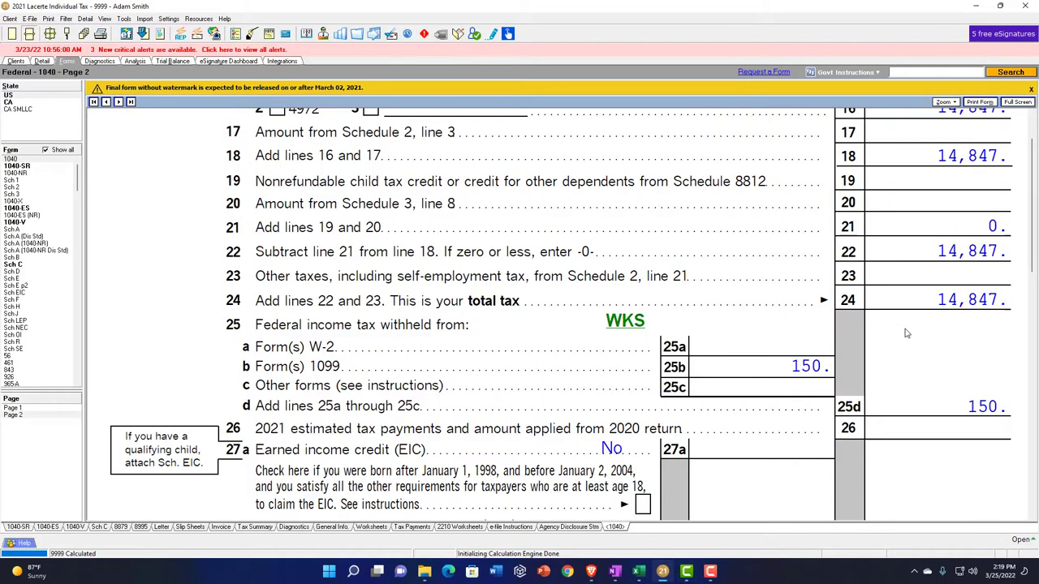
scroll(921, 313, "down", 4)
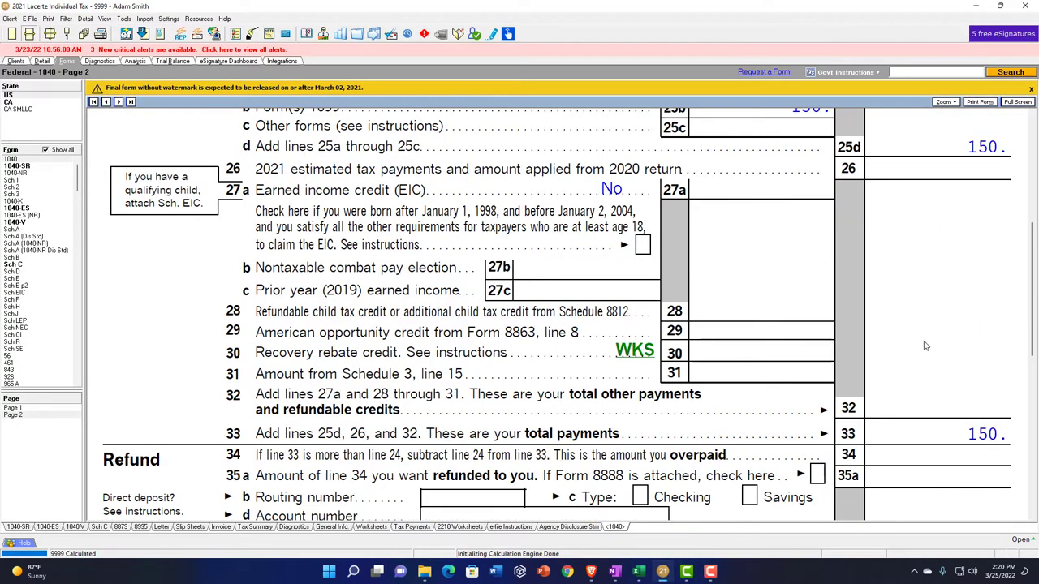
scroll(932, 400, "down", 2)
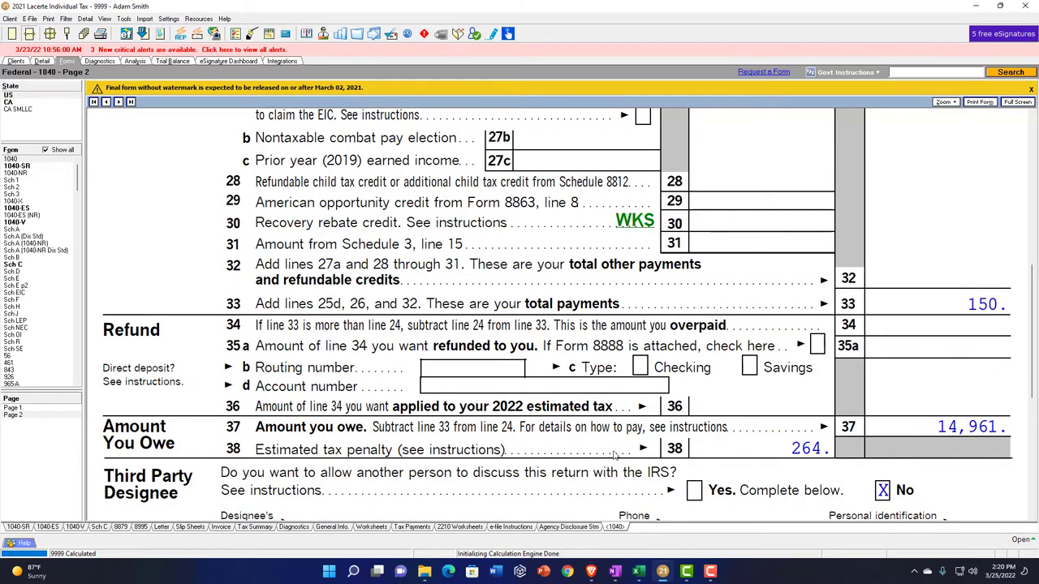
scroll(444, 465, "up", 7)
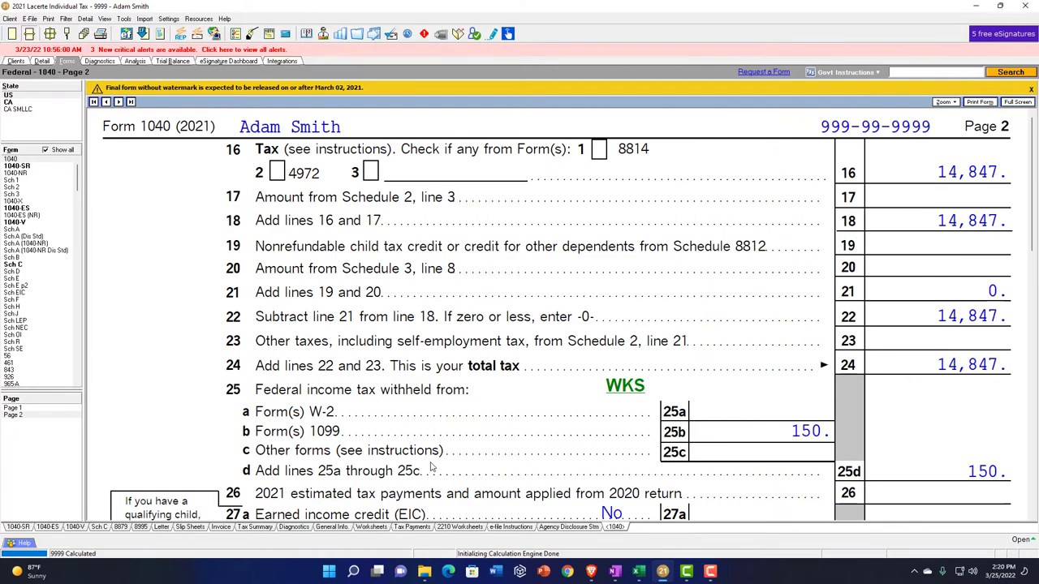
Review page 1 of Form 1040 and add a second Form 1099-R with distribution code 7, marked as IRA/SEP/SIMPLE.
left_click(13, 408)
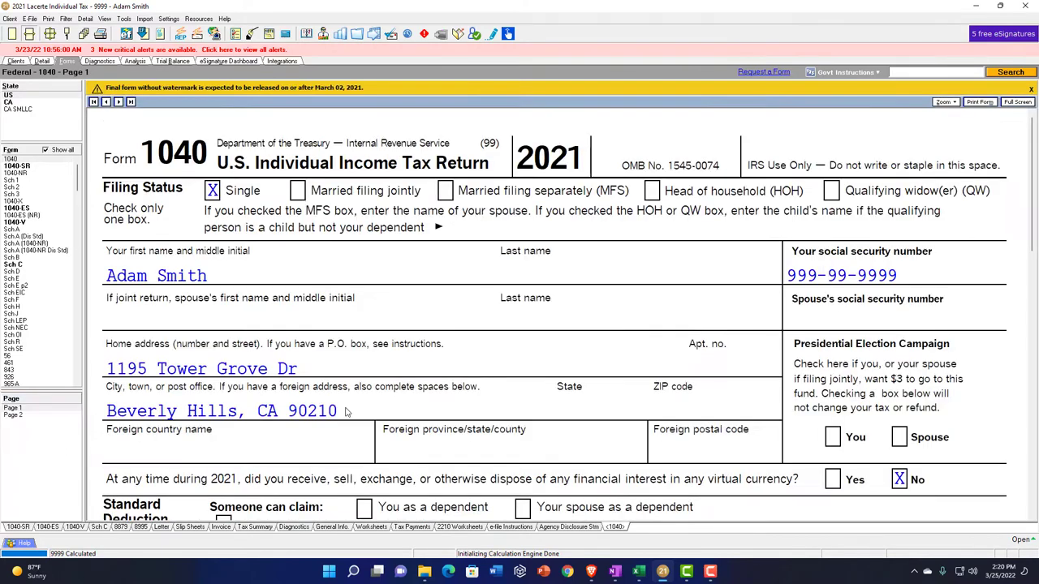
scroll(414, 412, "down", 6)
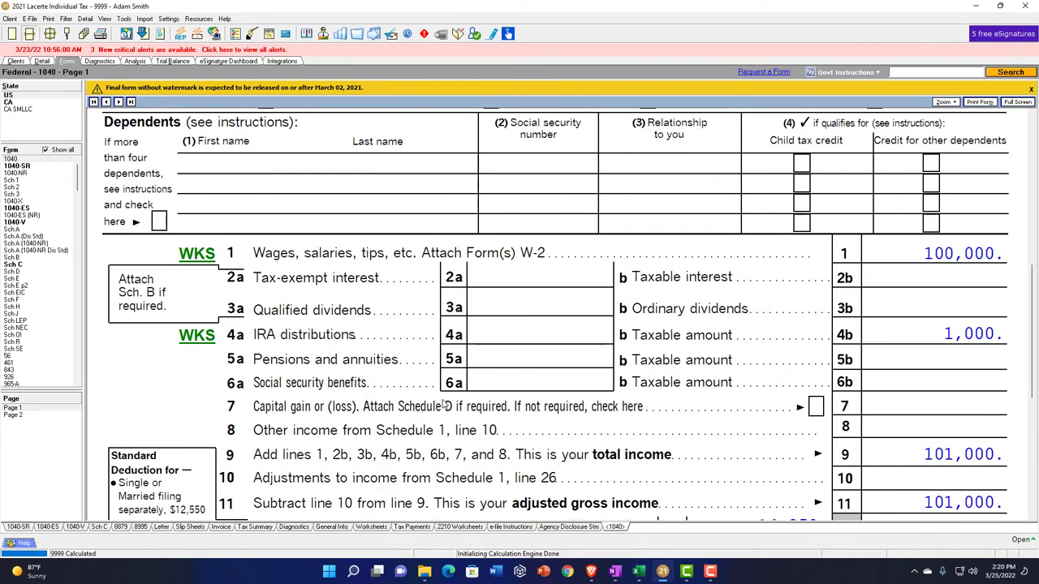
left_click(45, 61)
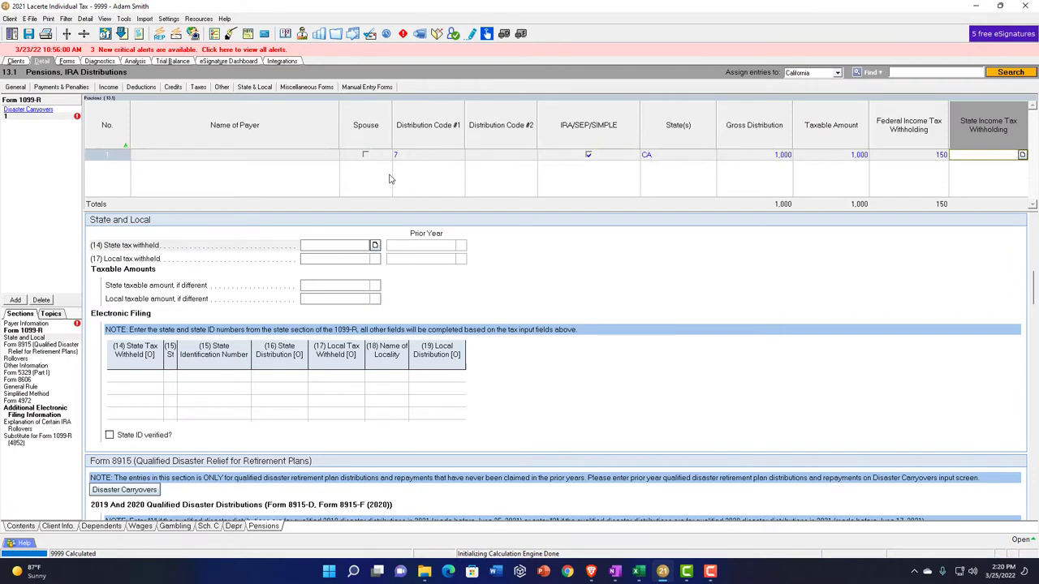
left_click(18, 300)
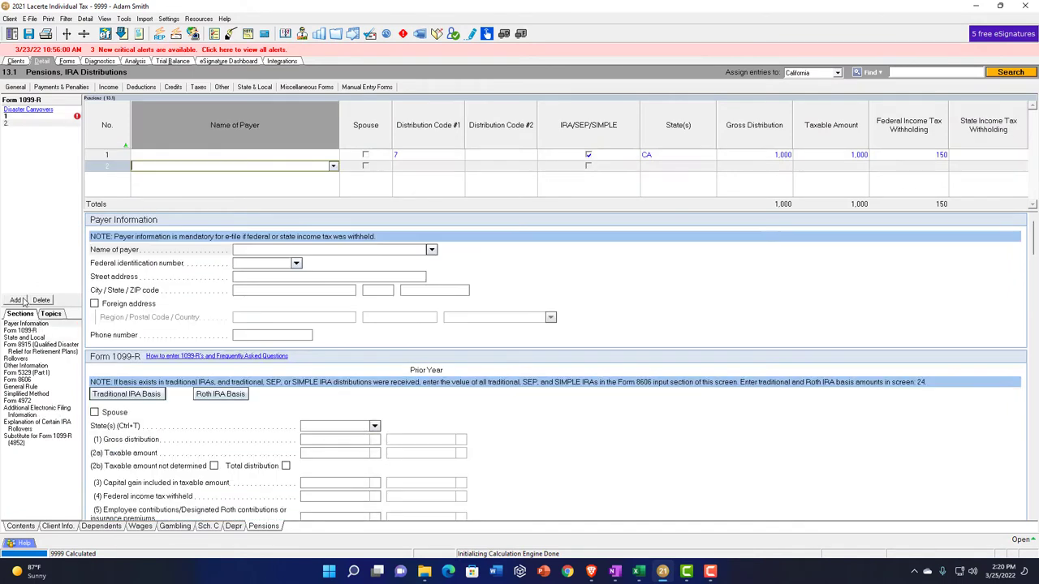
key("Tab")
key("Tab")
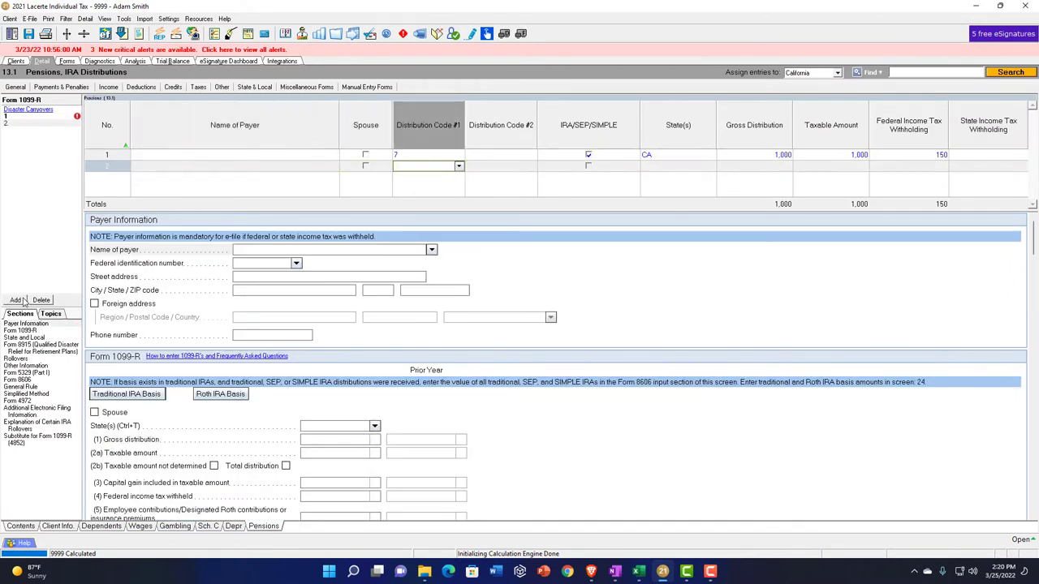
type("7")
key("Tab")
key("Tab")
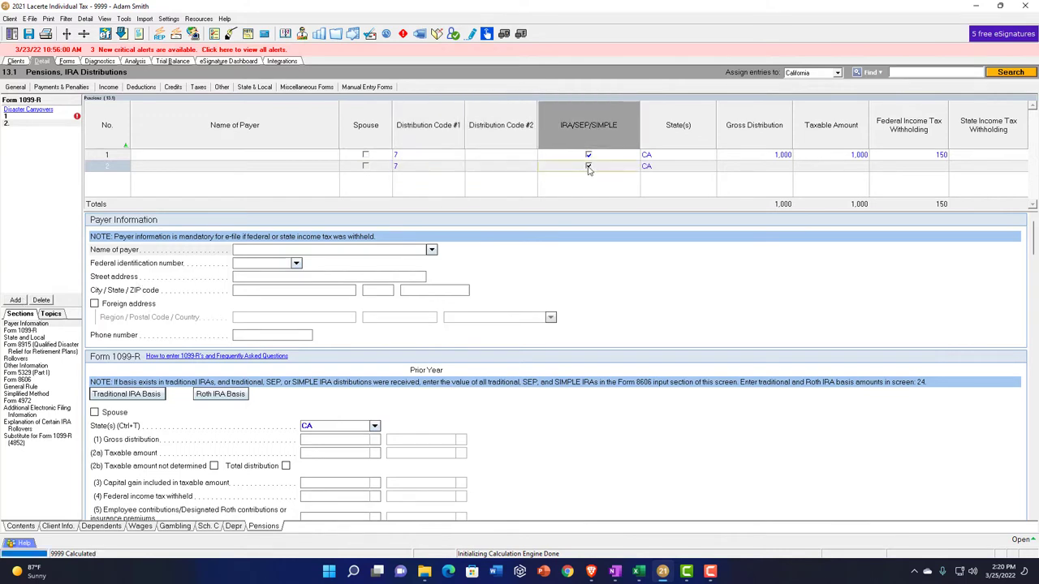
Enter 2,000 as both the gross distribution and the taxable amount of the second Form 1099-R.
key("Tab")
key("Tab")
type("200")
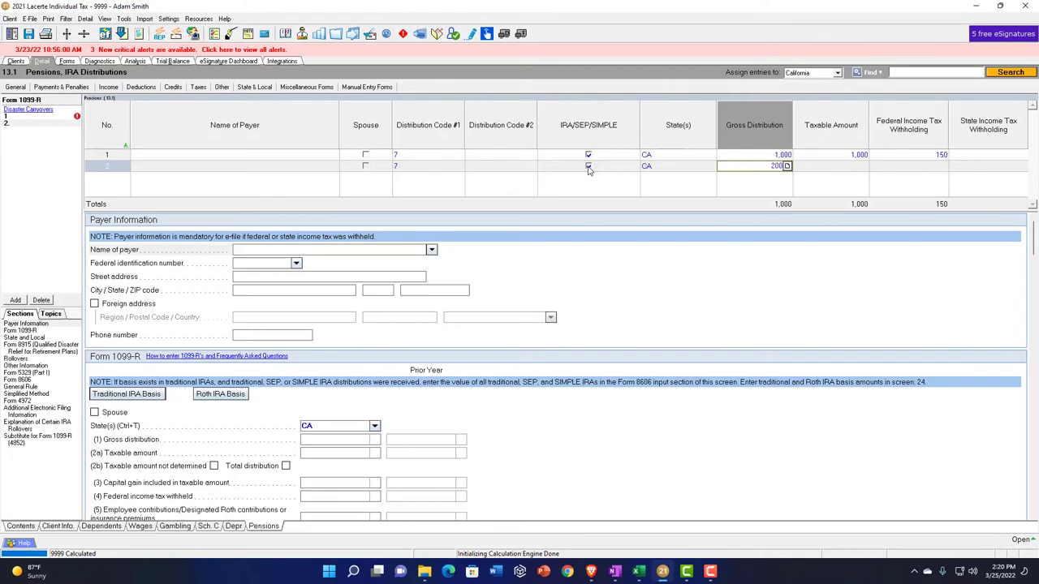
key("Tab")
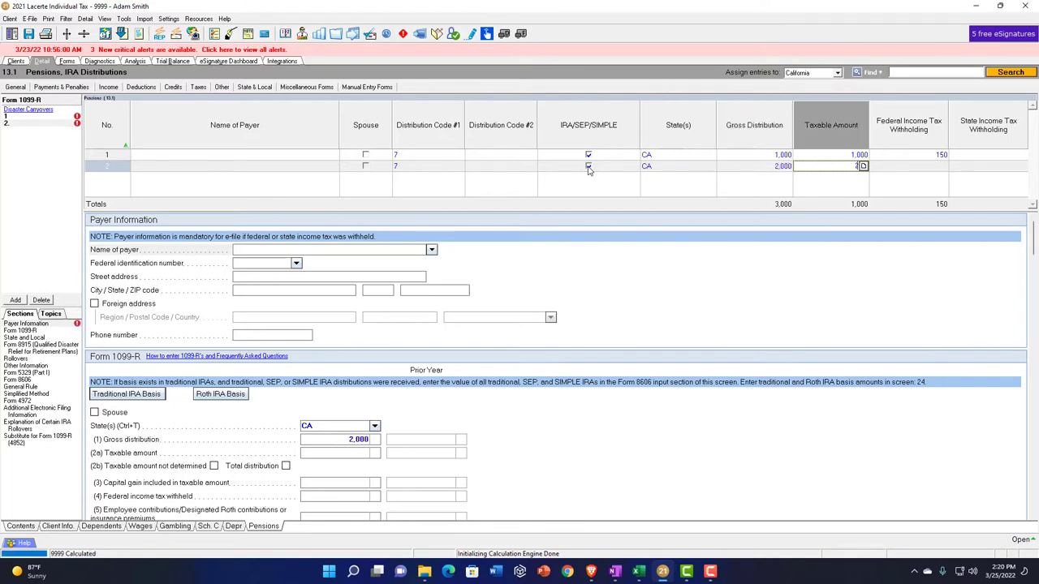
type("2000")
key("Tab")
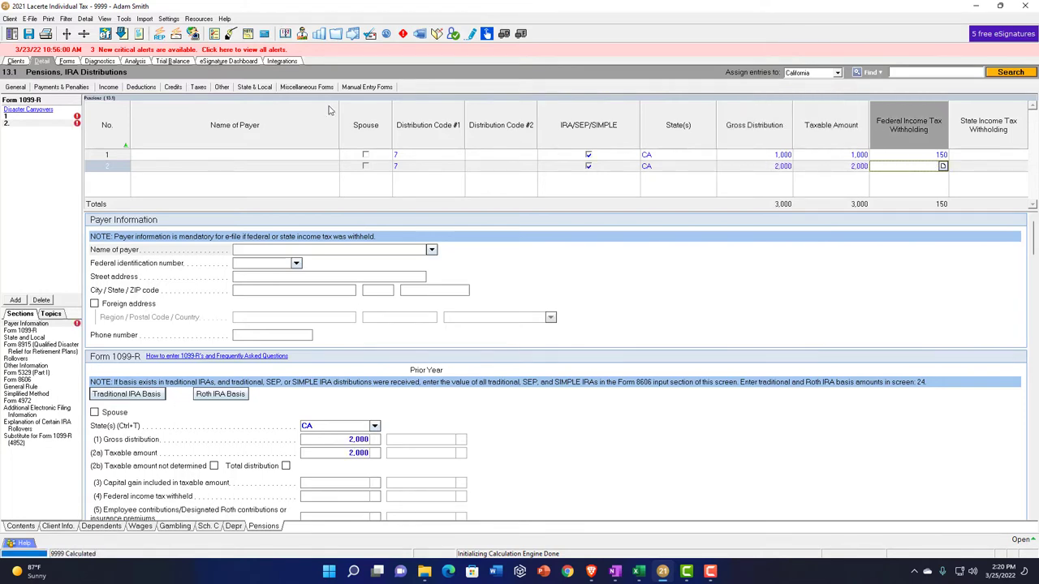
Review the IRA distributions on Lacerte's Form 1040 and enter 2,000 in B16 of Excel's Income F1040 sheet under Form 1099R distributions.
left_click(68, 62)
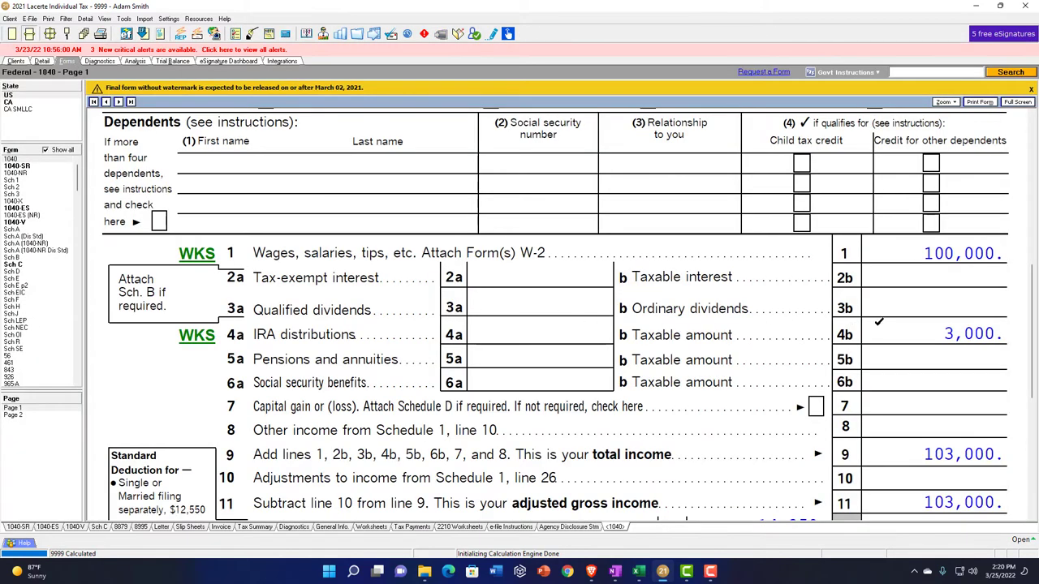
scroll(878, 321, "down", 2)
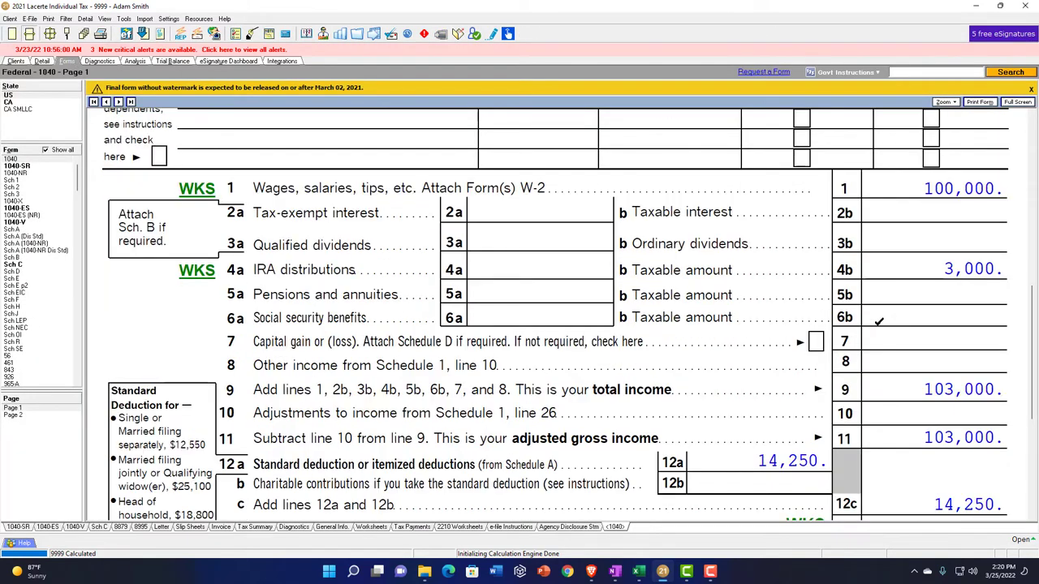
left_click(642, 572)
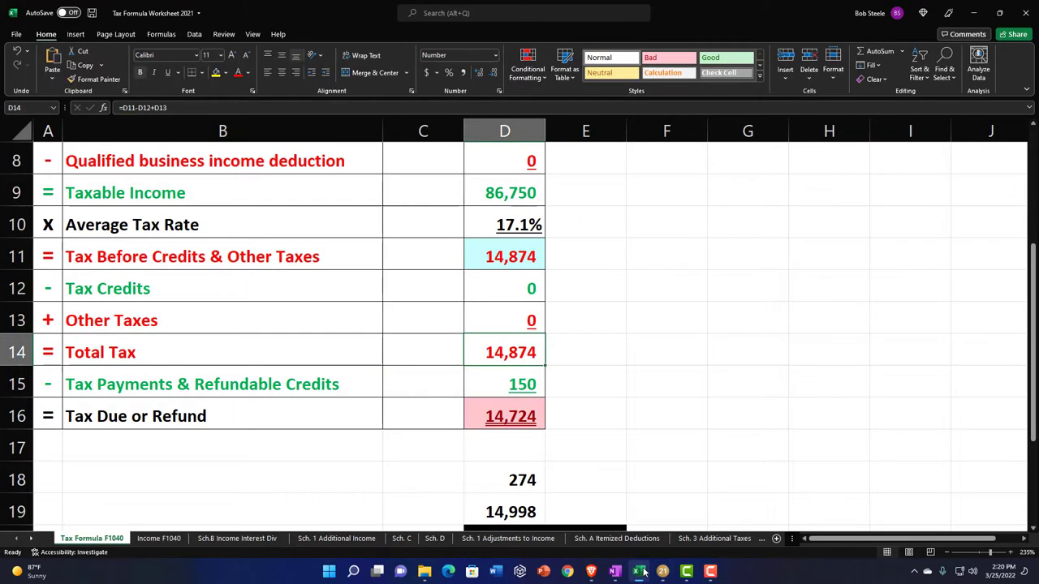
left_click(346, 413)
scroll(346, 413, "up", 3)
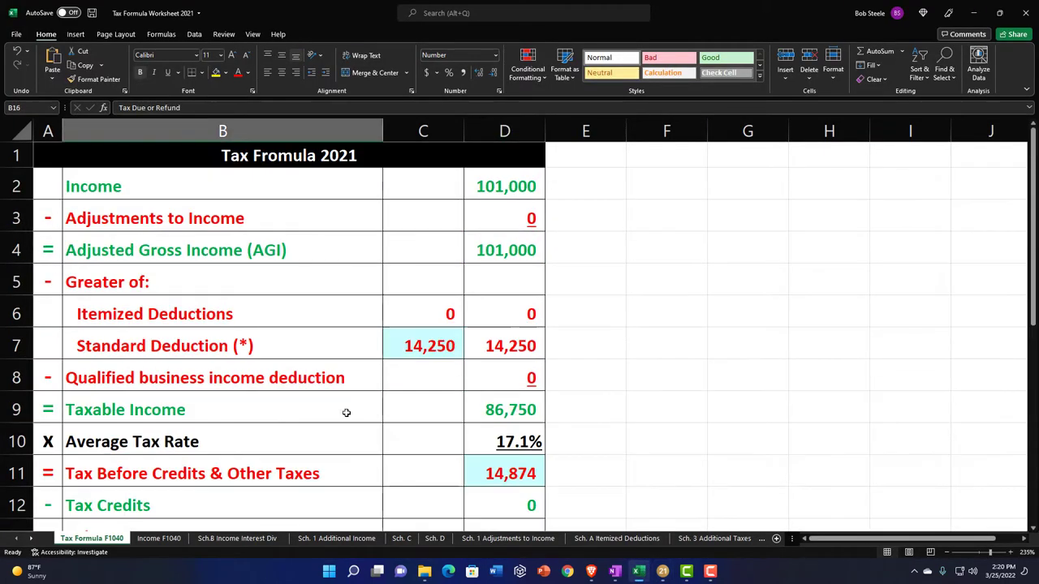
left_click(166, 539)
type("2000")
key("Return")
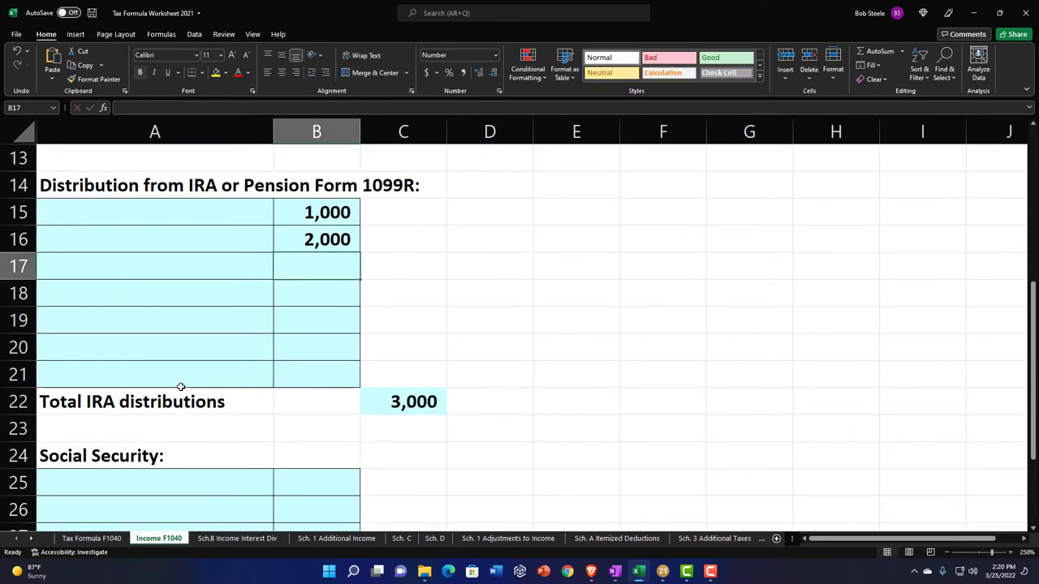
Compare the AGI, standard deduction and taxable income on Excel's Tax Formula F1040 sheet with page 1 of Lacerte's Form 1040.
left_click(92, 539)
left_click(498, 251)
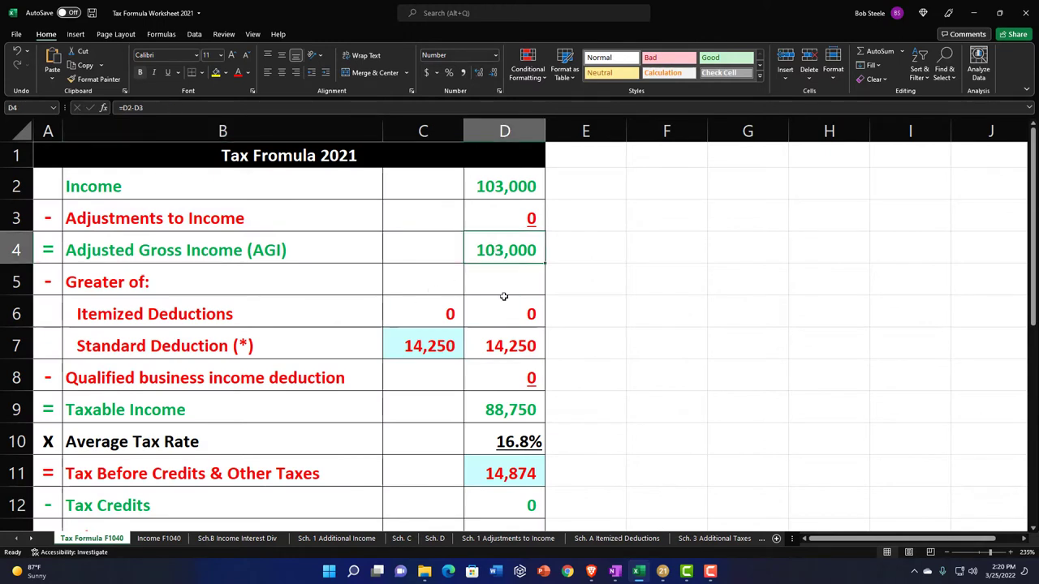
left_click(426, 340)
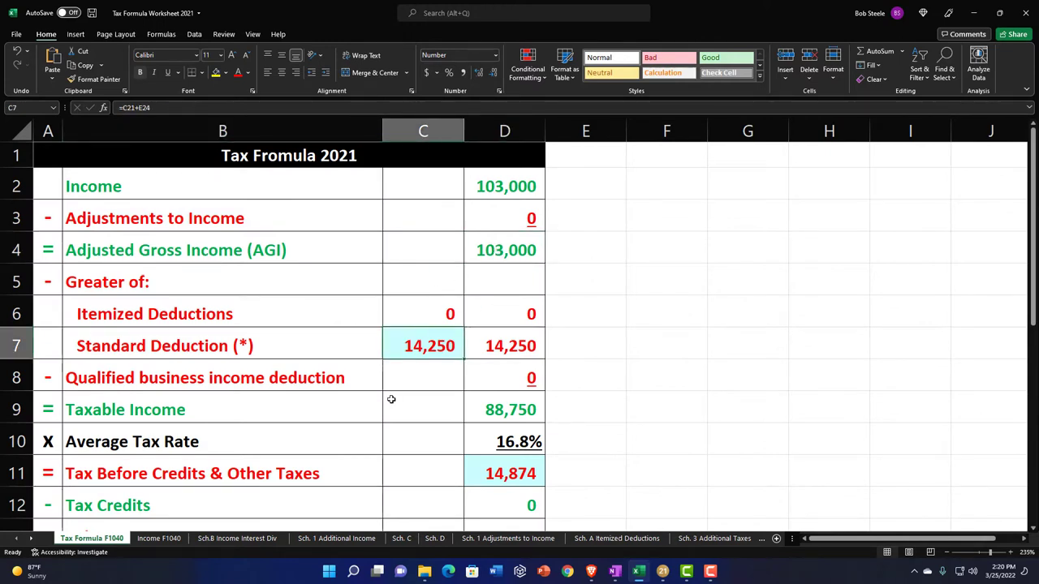
left_click(524, 403)
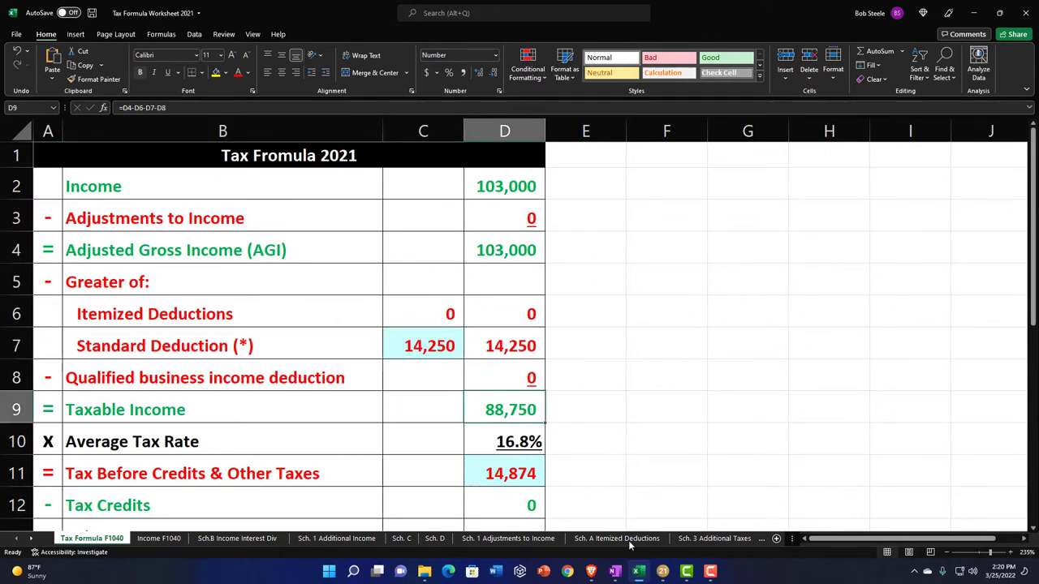
left_click(663, 572)
scroll(700, 428, "down", 3)
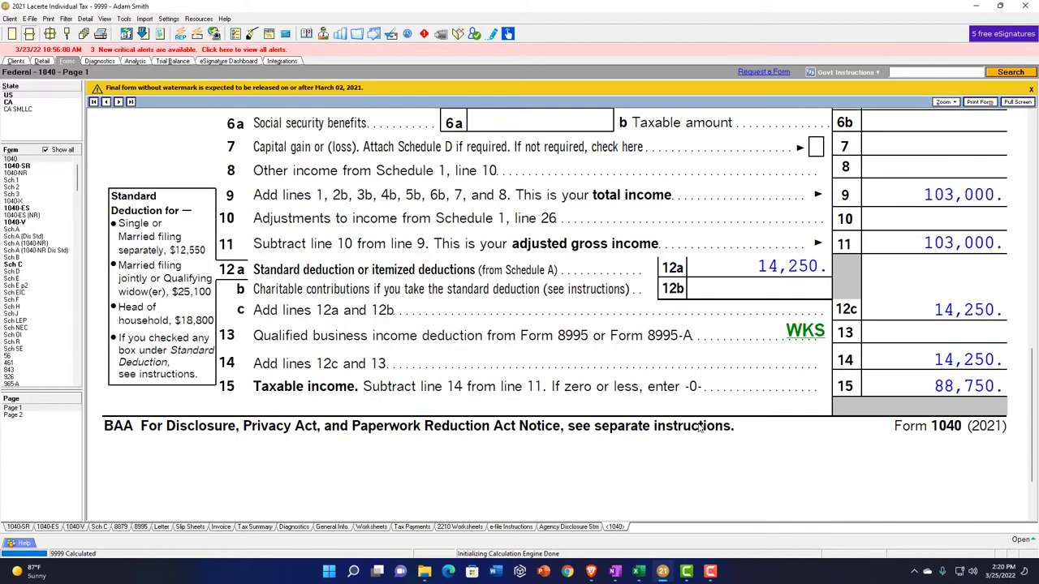
Look up the tax on page 2 of Form 1040 and enter 15,327 in D11 of Excel's Tax Formula F1040 sheet.
left_click(40, 416)
scroll(514, 352, "up", 2)
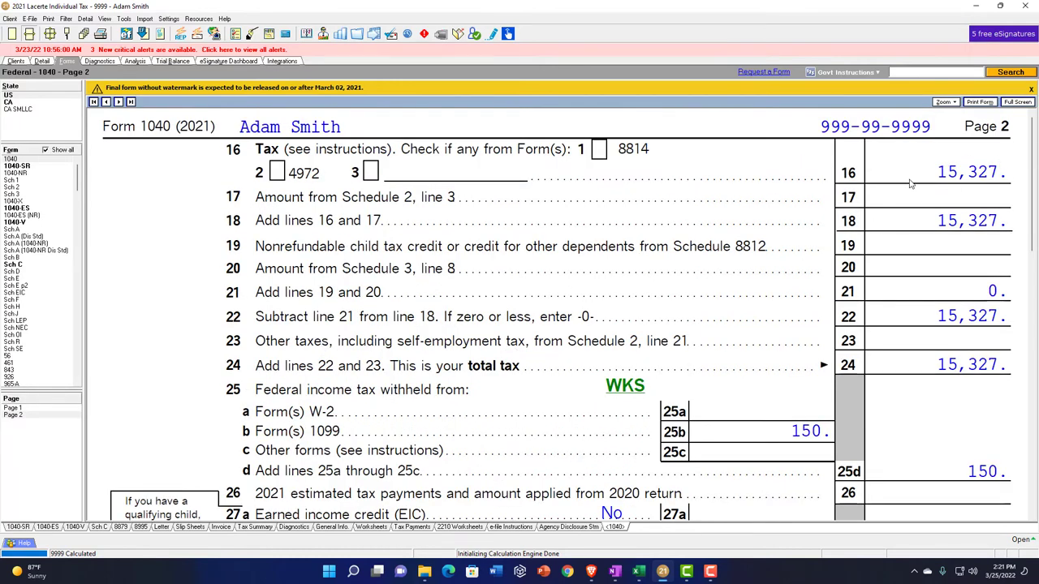
left_click(638, 571)
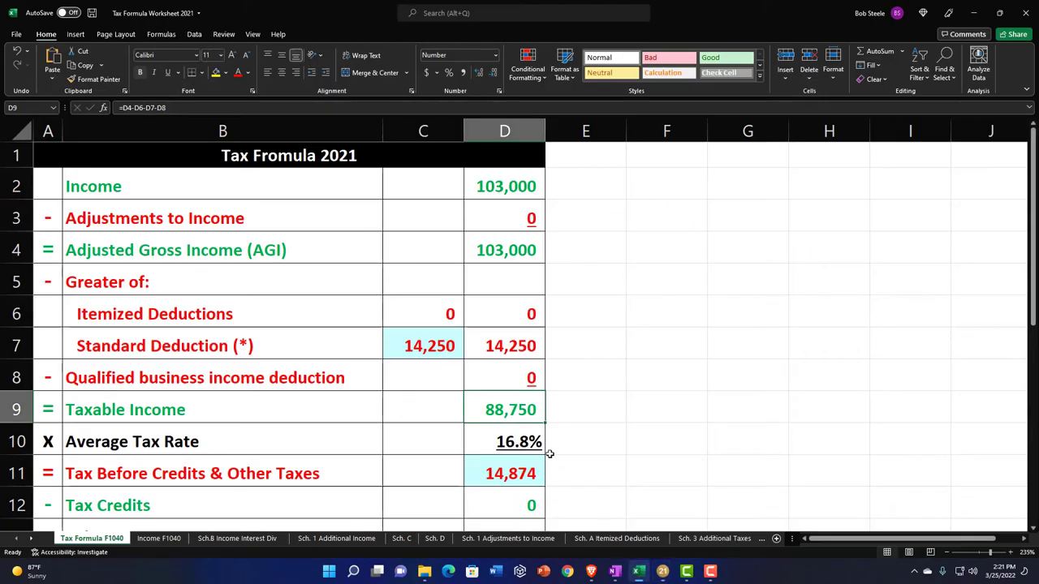
left_click(515, 471)
type("15")
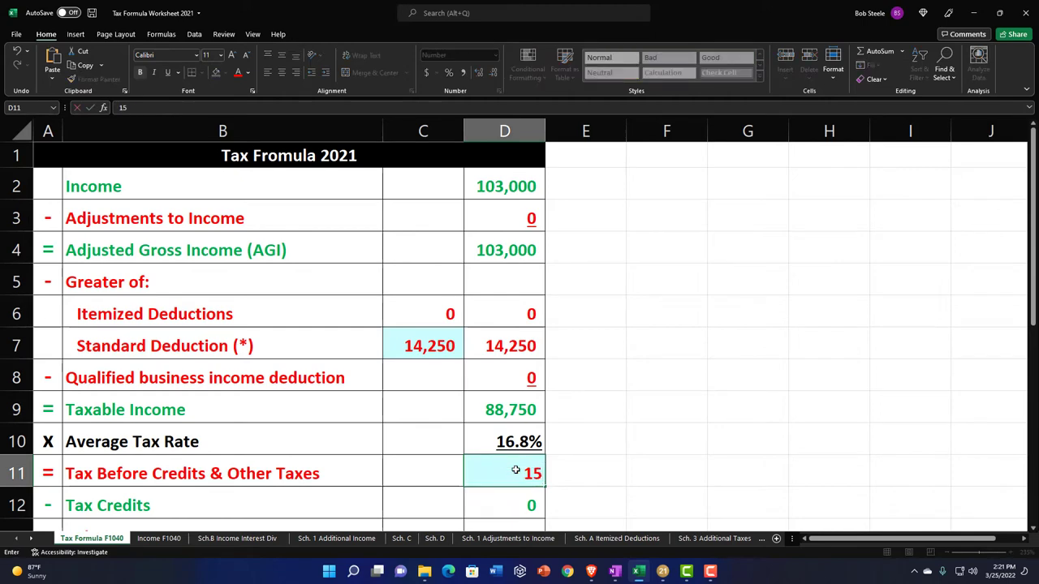
type(",327")
key("Return")
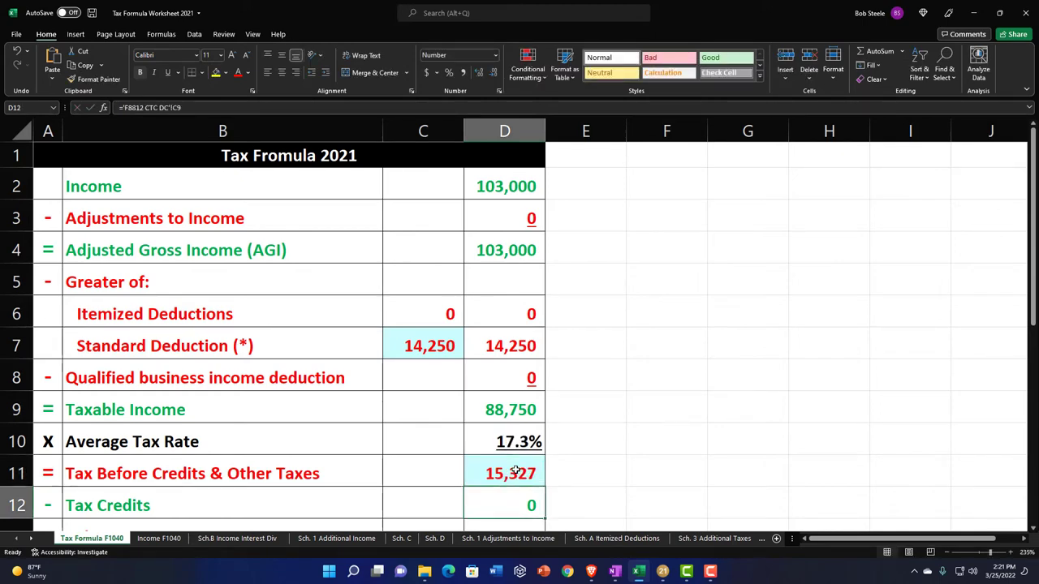
Switch to Lacerte and delete the second Form 1099-R from the Pensions, IRA Distributions input.
left_click(662, 572)
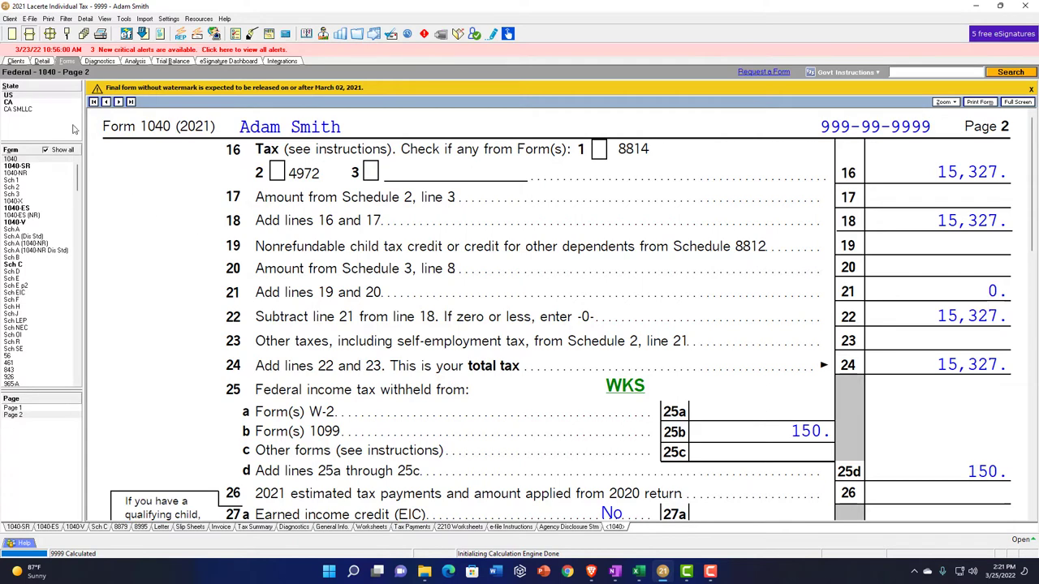
left_click(42, 62)
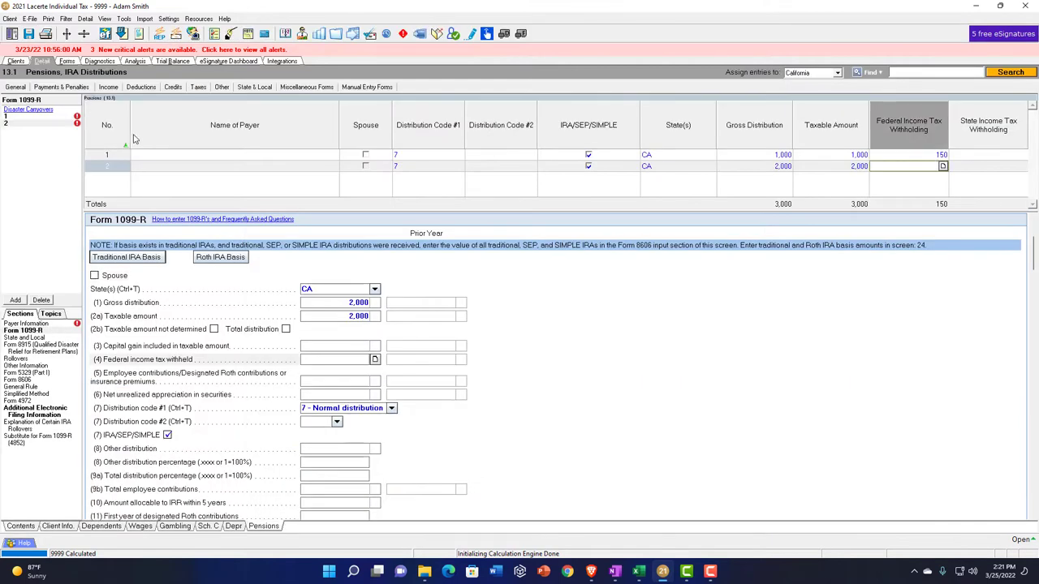
left_click(45, 301)
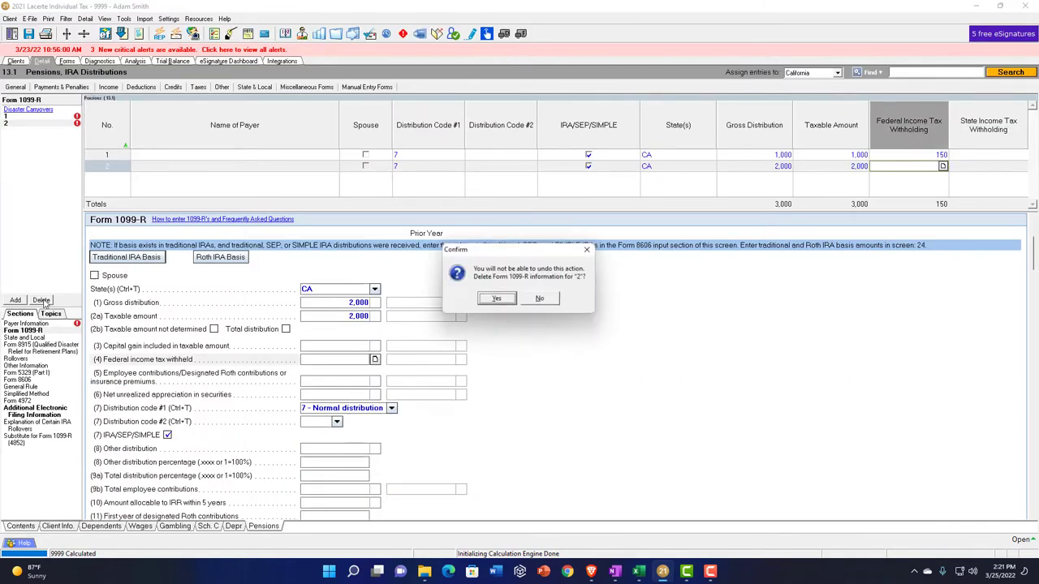
left_click(495, 302)
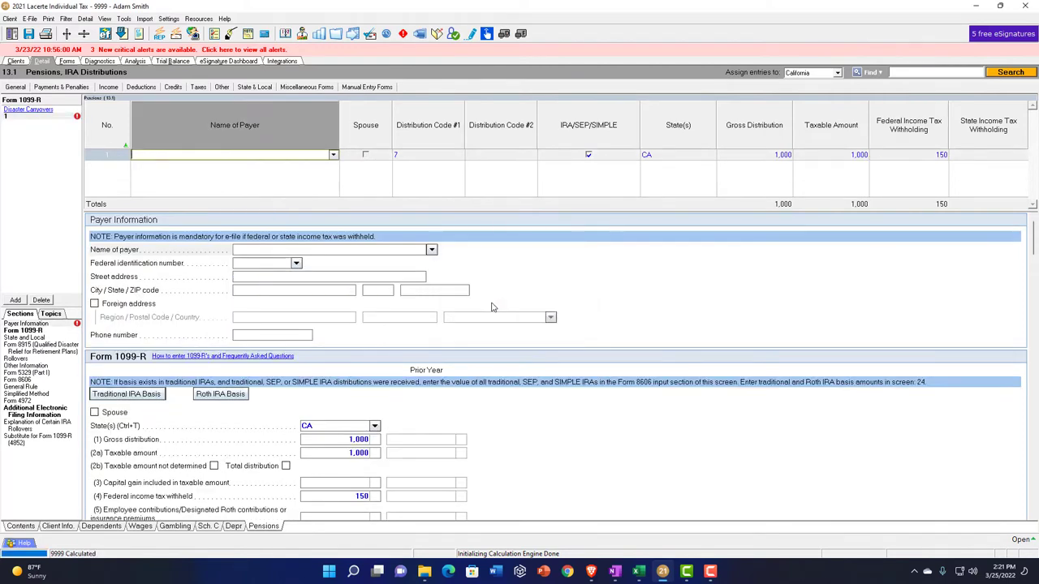
Set Distribution Code #1 of the remaining Form 1099-R to 1 - Early distribution, no known exception.
left_click(418, 156)
left_click(459, 155)
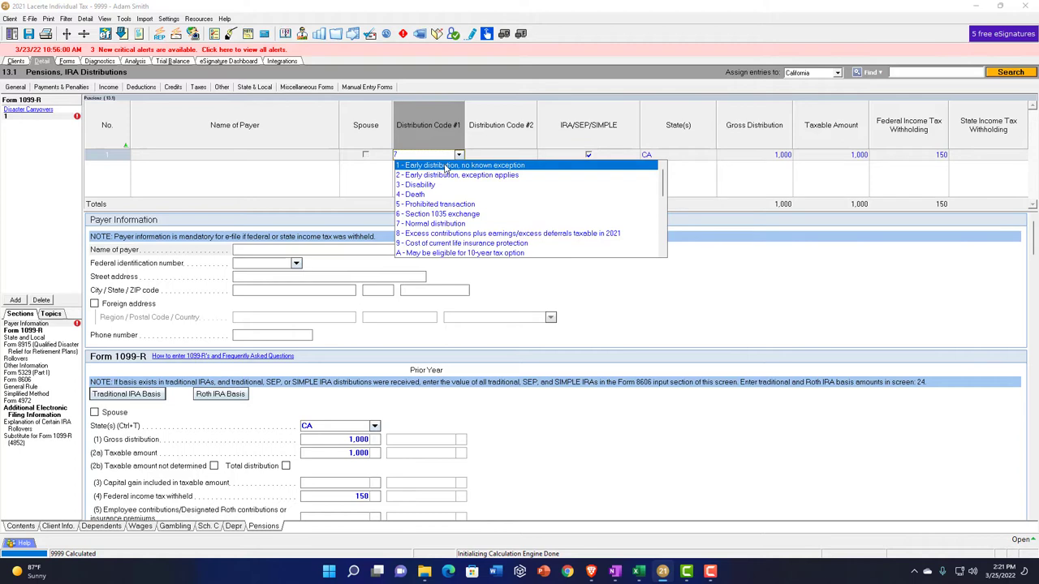
left_click(445, 166)
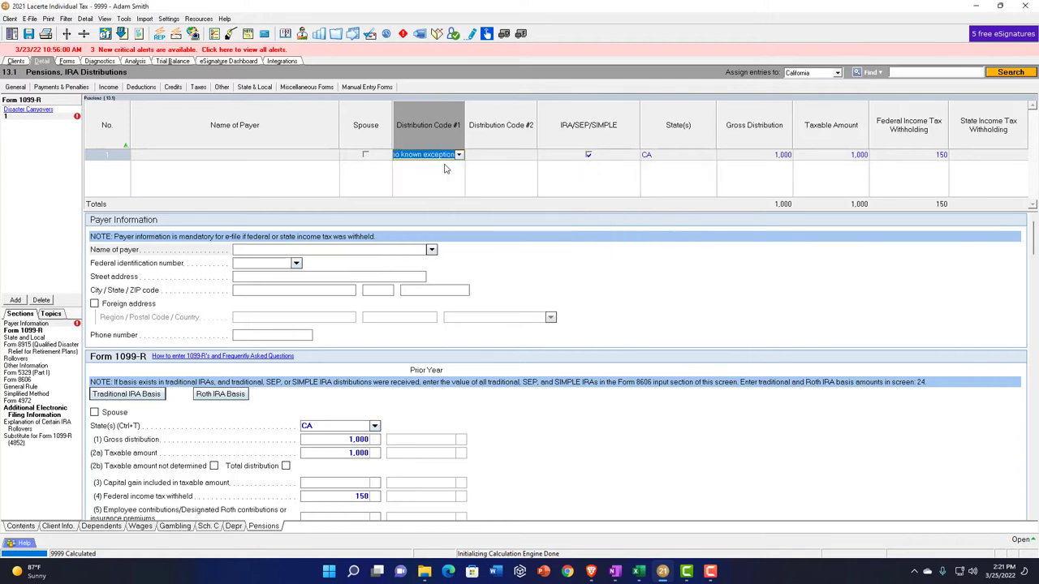
key("Tab")
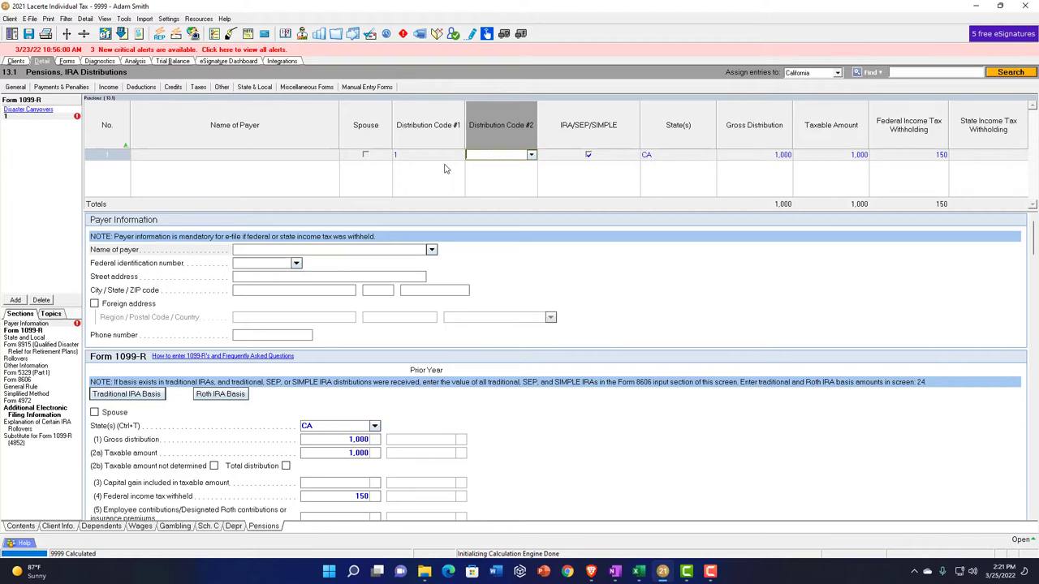
left_click(447, 156)
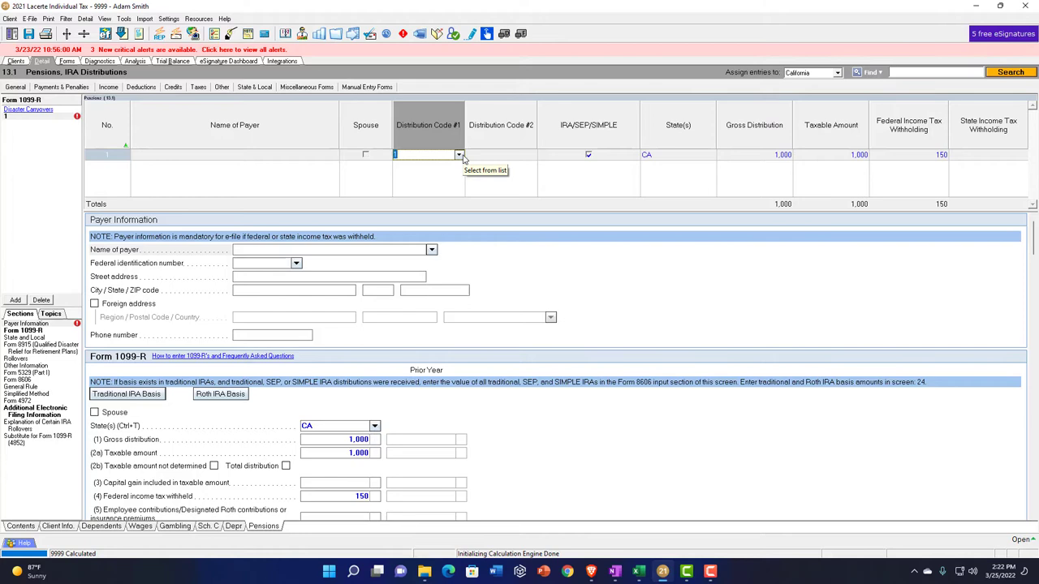
Change the year of the taxpayer's date of birth in Client Information to make the taxpayer younger than 59-1/2.
left_click(57, 526)
left_click(237, 456)
left_click(237, 457)
key("BackSpace")
key("BackSpace")
type("78")
key("Tab")
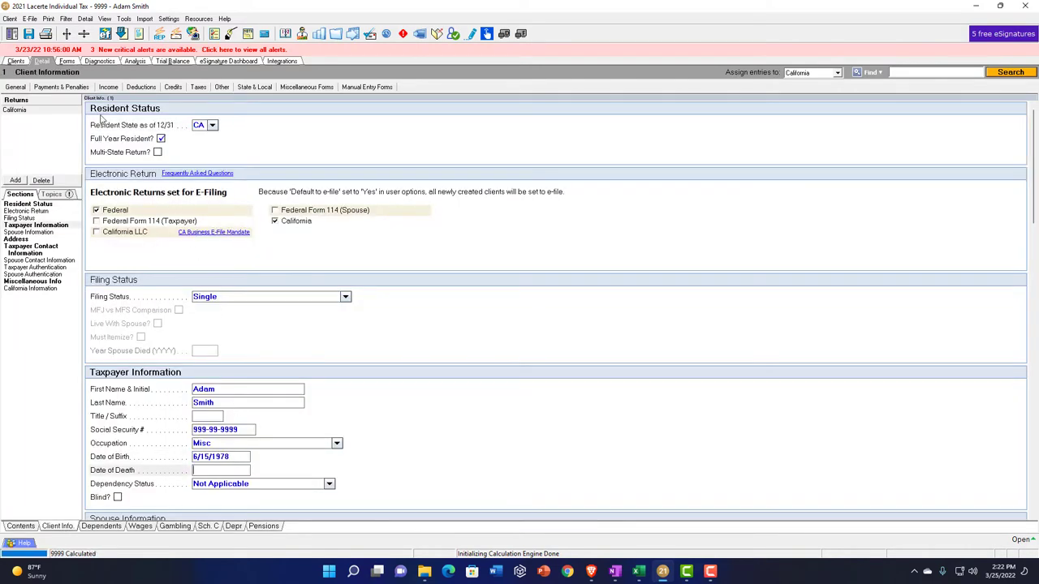
Review the age boxes, IRA distribution, standard deduction and taxable income on page 1 of Form 1040.
left_click(68, 62)
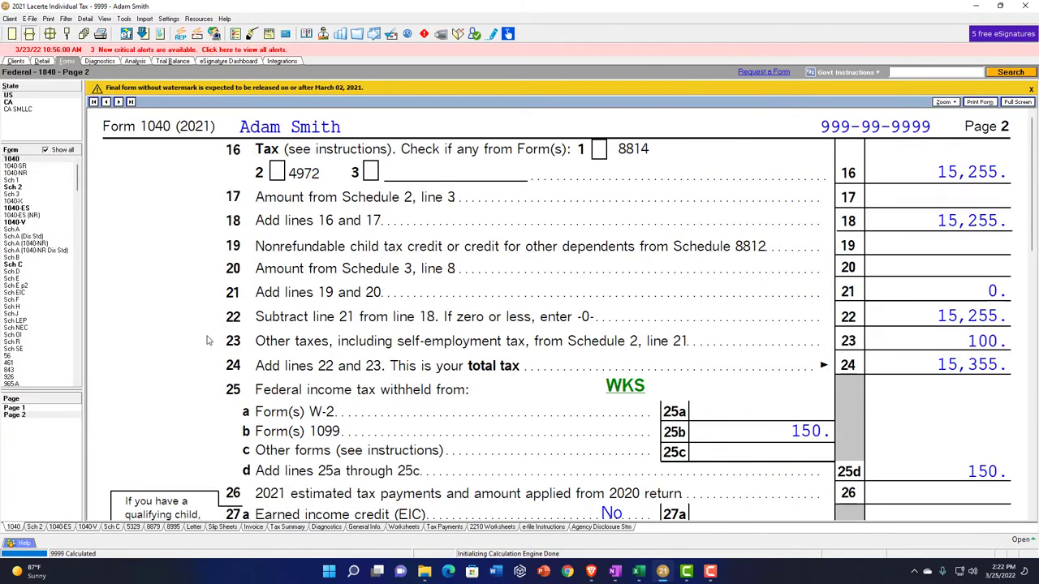
left_click(46, 408)
scroll(385, 374, "down", 8)
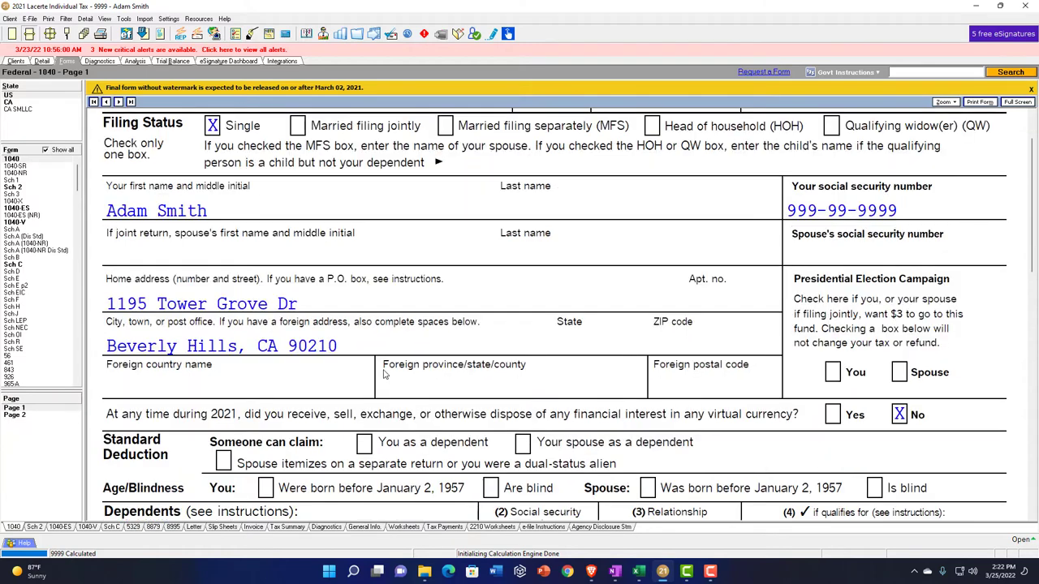
scroll(384, 374, "down", 2)
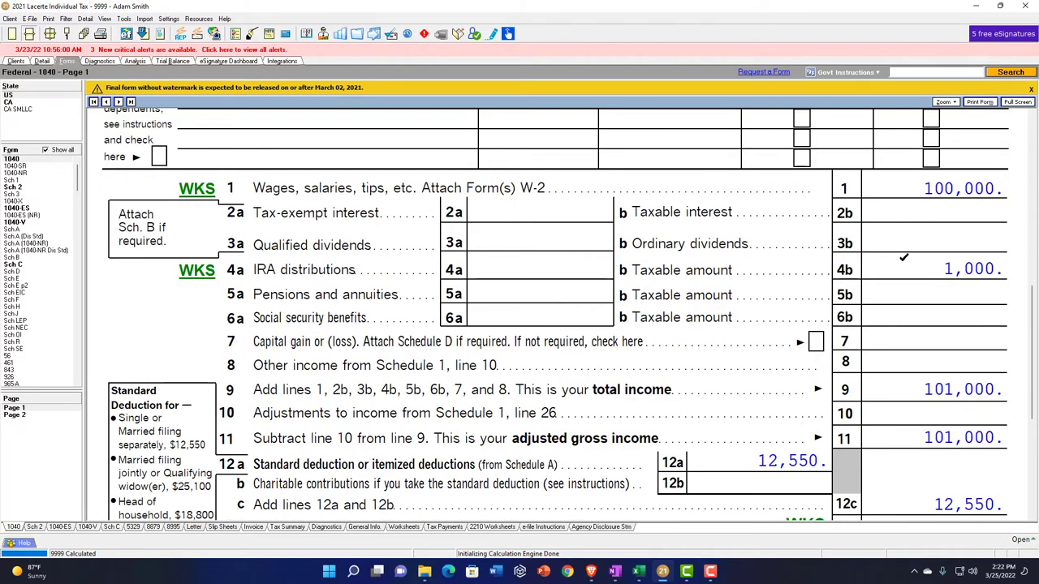
scroll(898, 380, "down", 2)
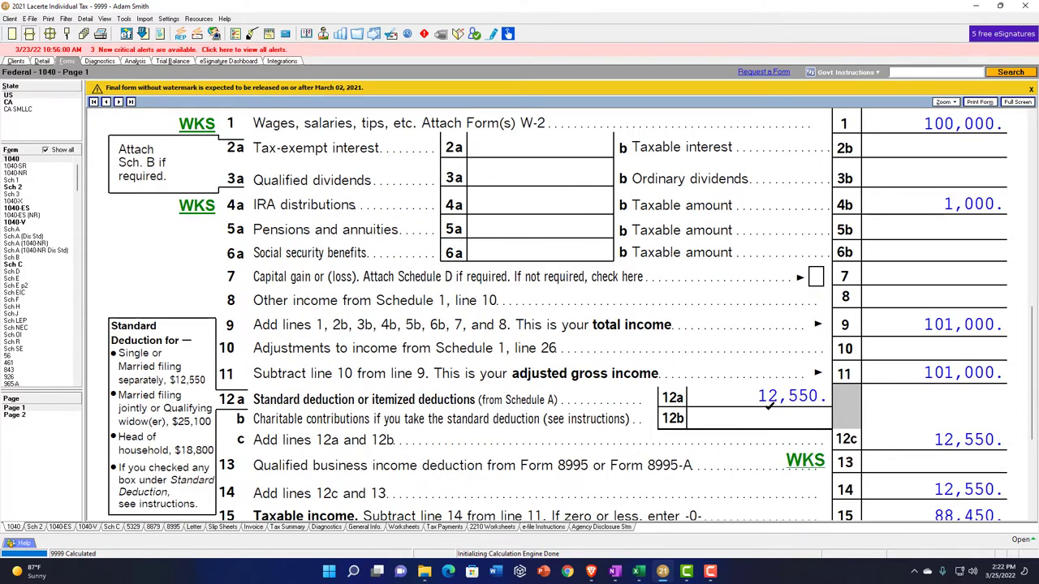
scroll(768, 409, "down", 2)
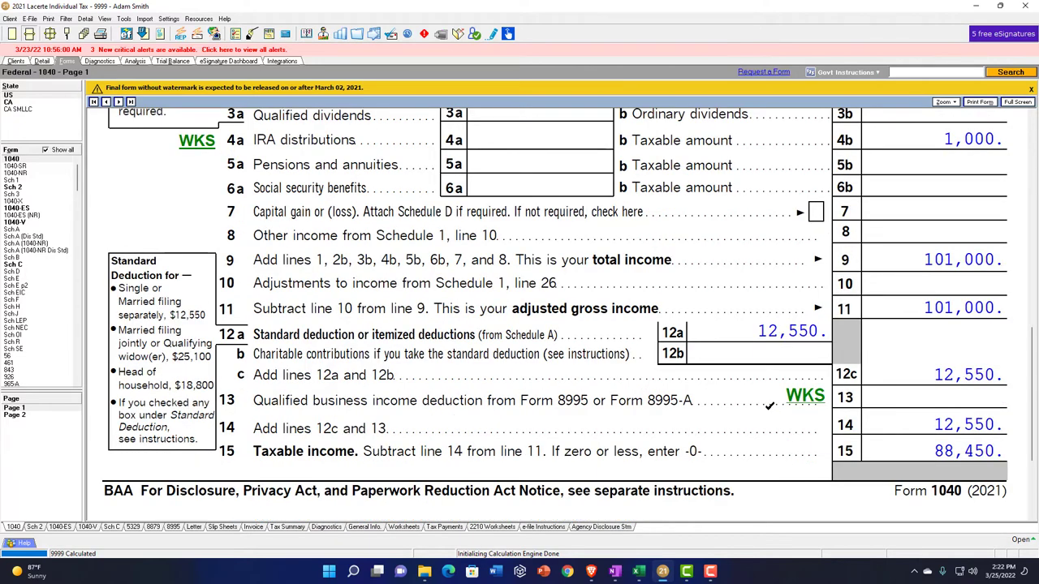
Trace the other taxes from page 2 of Form 1040 to Schedule 2, Part II and Form 5329, listing only the return's active forms.
left_click(42, 415)
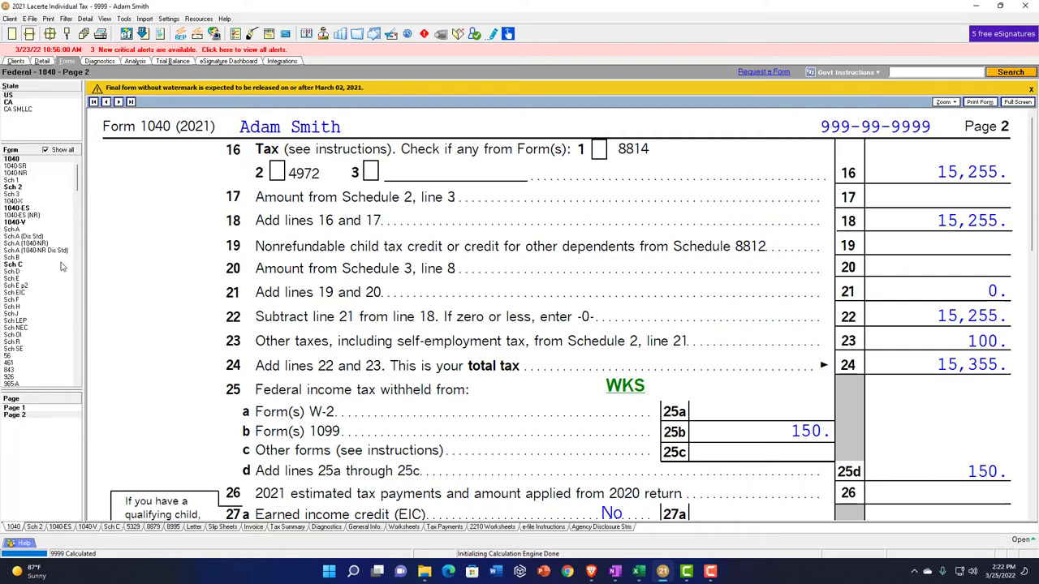
left_click(14, 189)
scroll(286, 332, "down", 3)
scroll(286, 331, "down", 1)
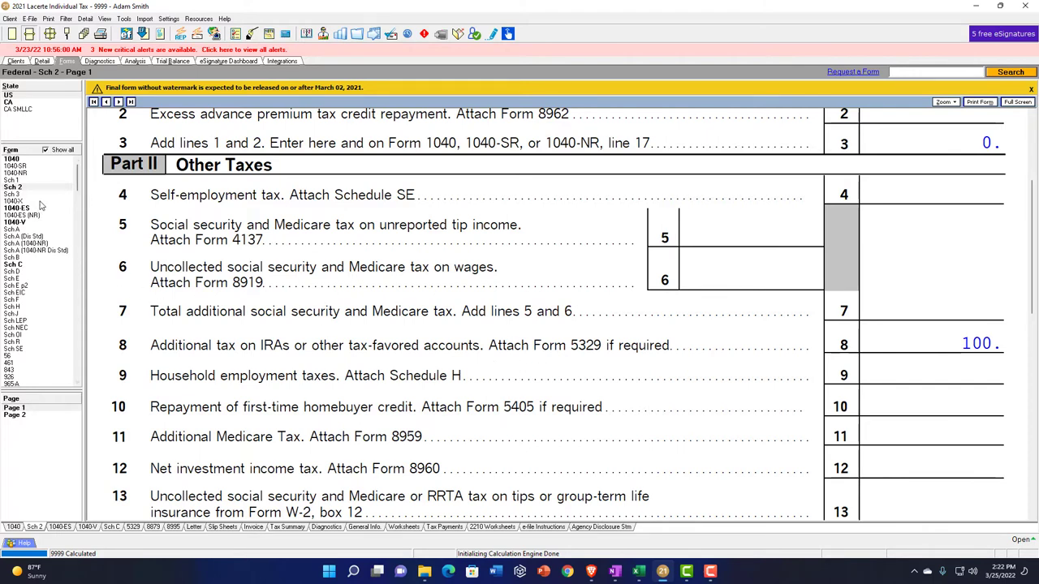
left_click(46, 151)
left_click(12, 177)
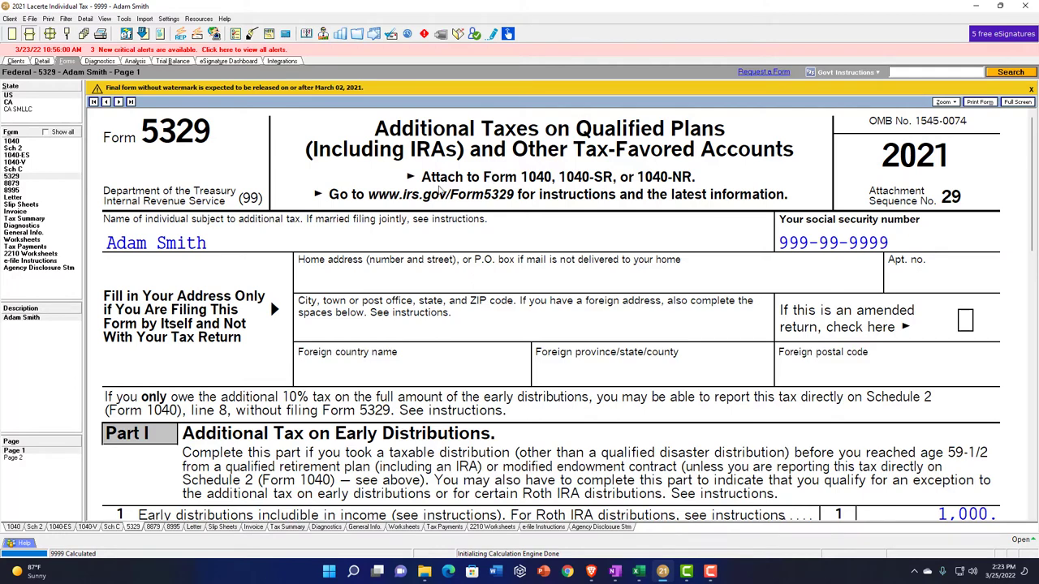
Recheck page 1 of Form 1040, clear the second IRA distribution in B16 of Excel's Income F1040 sheet, and return to Tax Formula F1040.
left_click(13, 147)
scroll(358, 317, "down", 6)
scroll(359, 317, "down", 4)
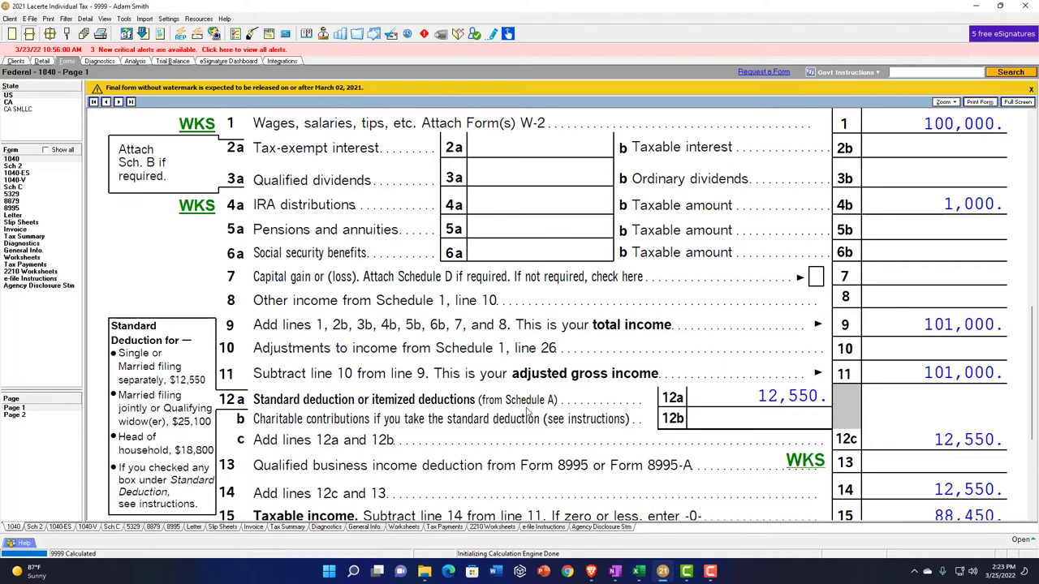
left_click(640, 572)
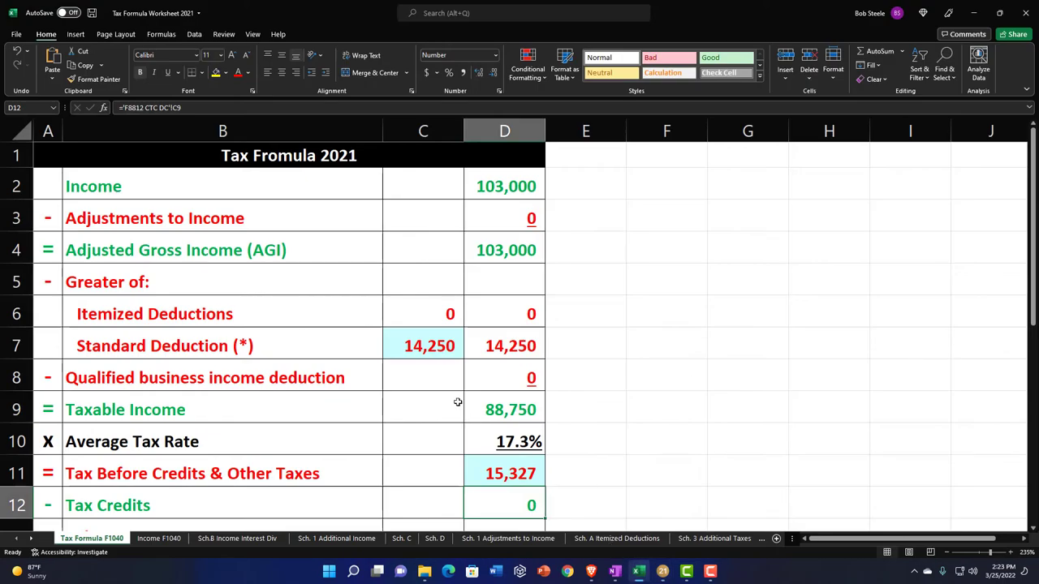
left_click(167, 541)
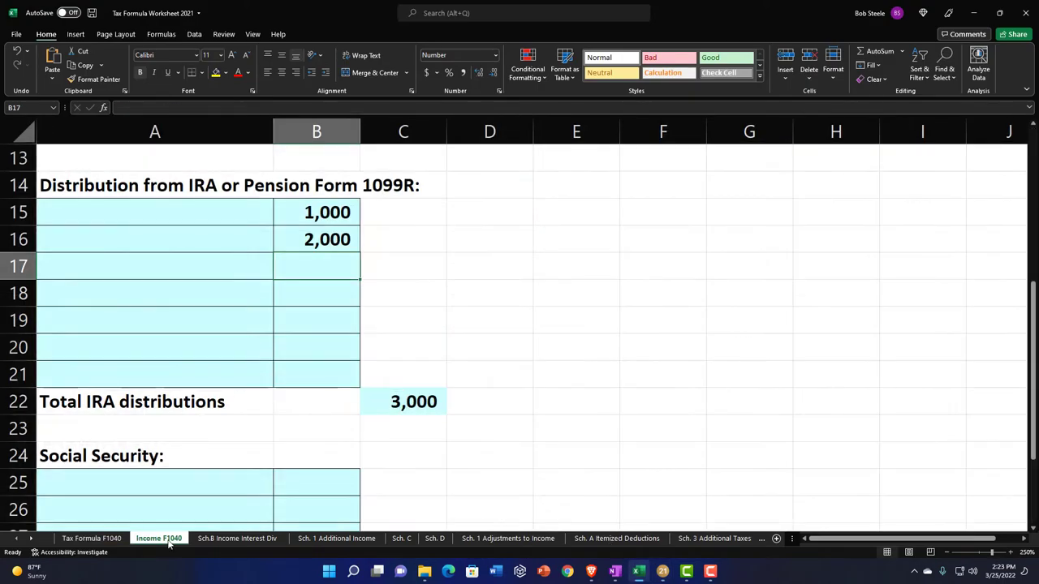
left_click(316, 240)
key("Delete")
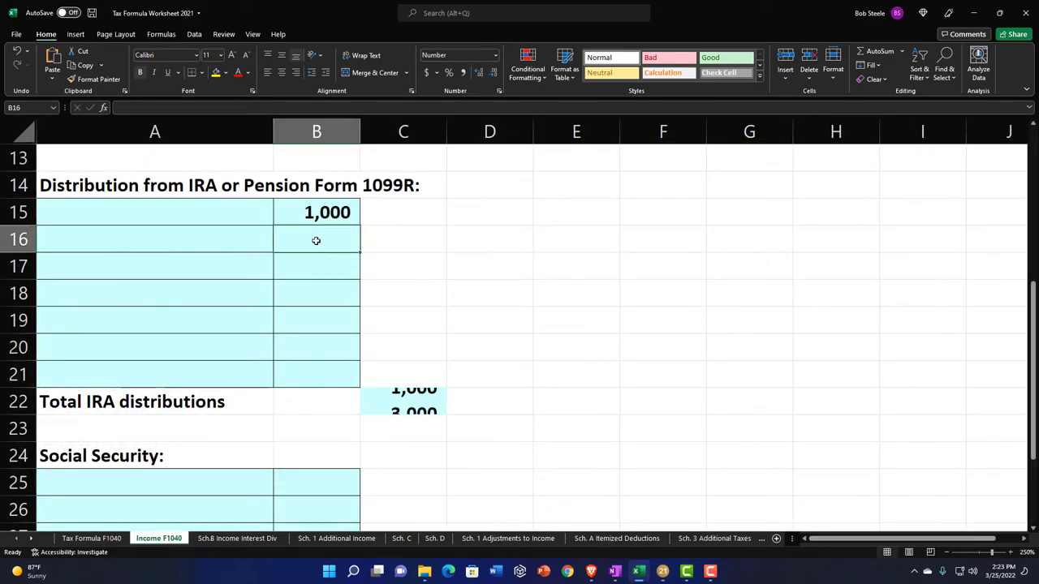
left_click(109, 540)
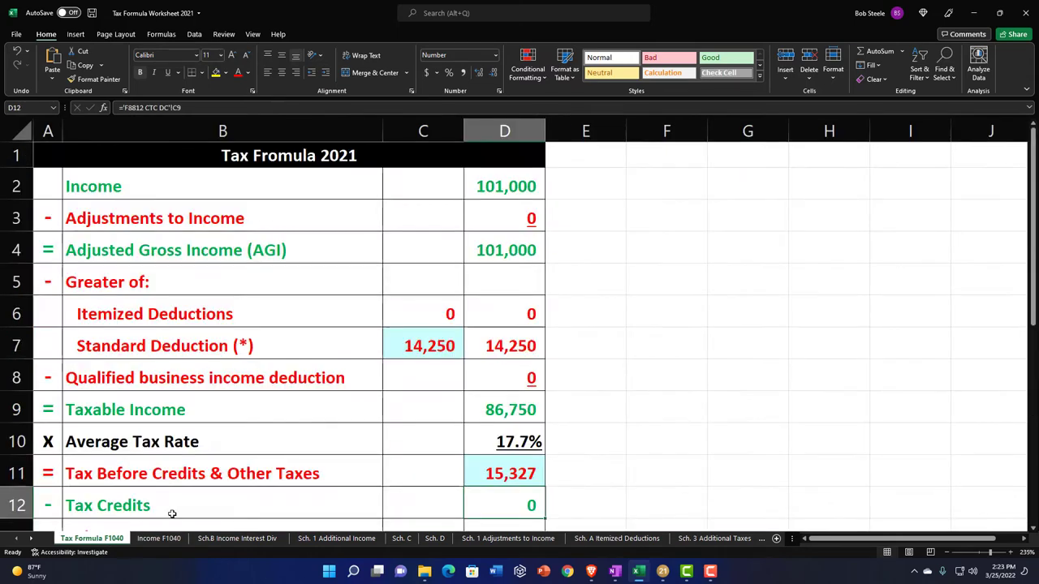
Link the Standard Deduction in C7 of Tax Formula F1040 to the Single or Married Filing Separate amount in C21.
left_click(399, 344)
key("Delete")
type("=")
key("Down")
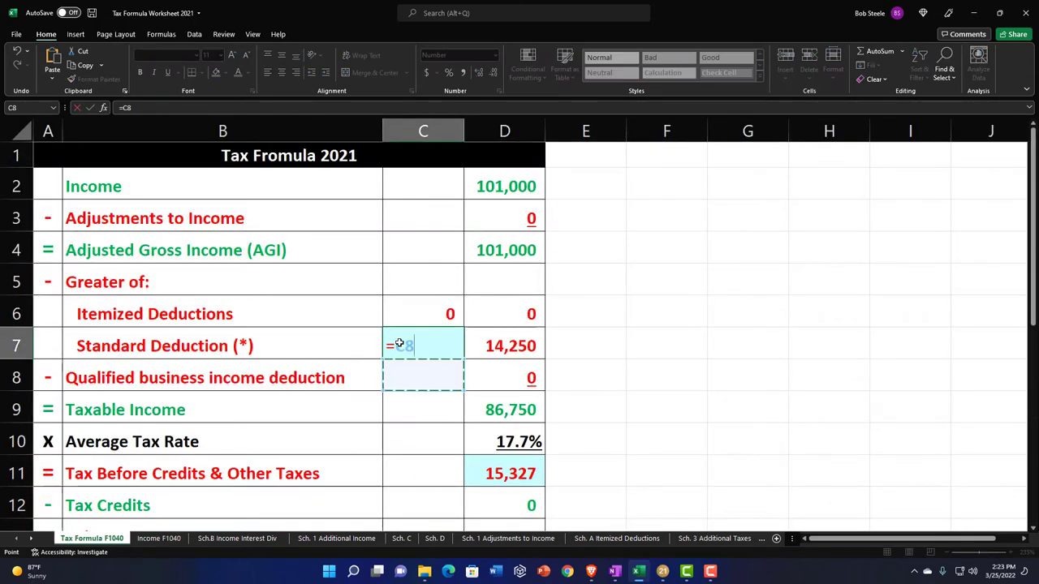
key("Down")
key("Down")
key("Down")
key("Down")
key("Down")
key("Down")
key("Down")
key("Down")
key("Down")
key("Down")
key("Down")
key("Down")
key("Down")
key("Down")
key("Up")
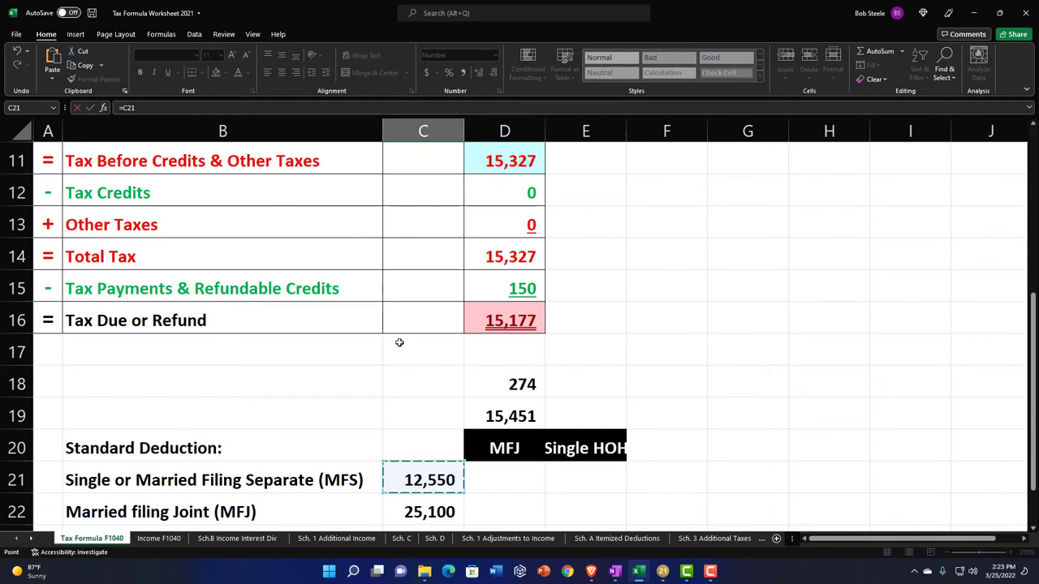
key("Return")
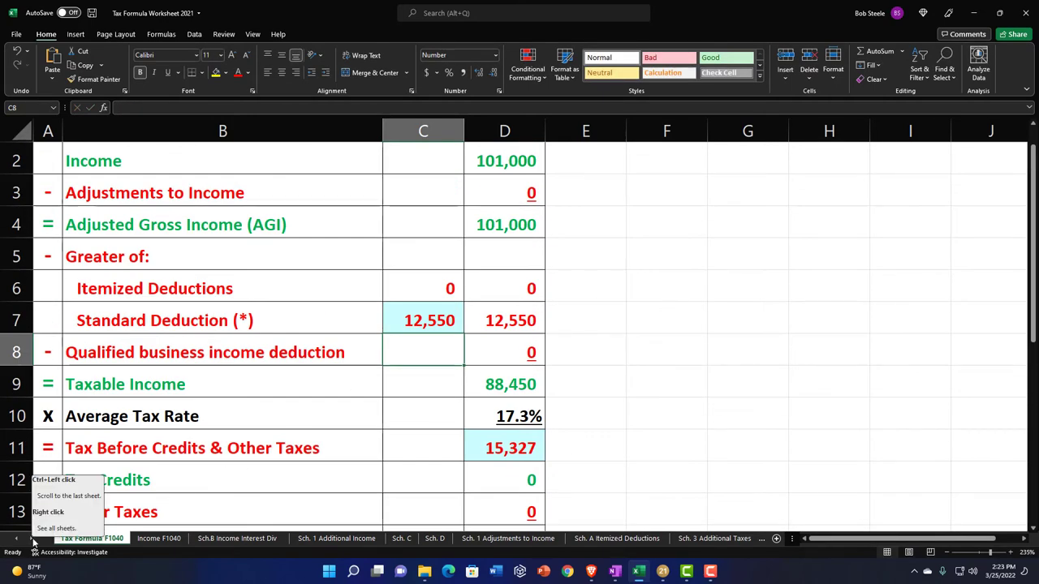
Trace Other Taxes in D13 to the Sch. 3 Additional Taxes sheet and locate its IRA early withdraw penalty row.
scroll(181, 431, "down", 2)
left_click(188, 388)
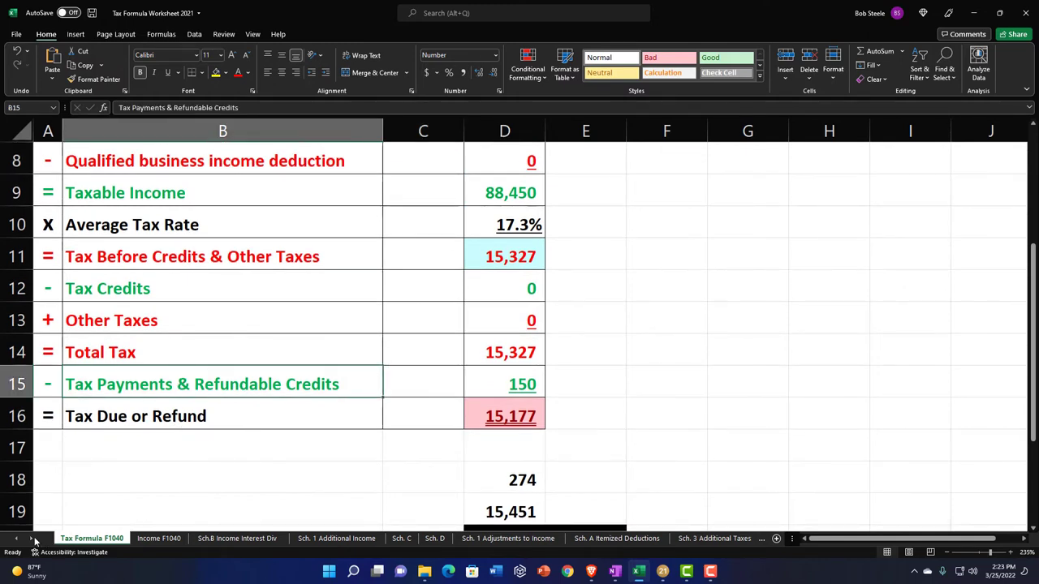
left_click(95, 318)
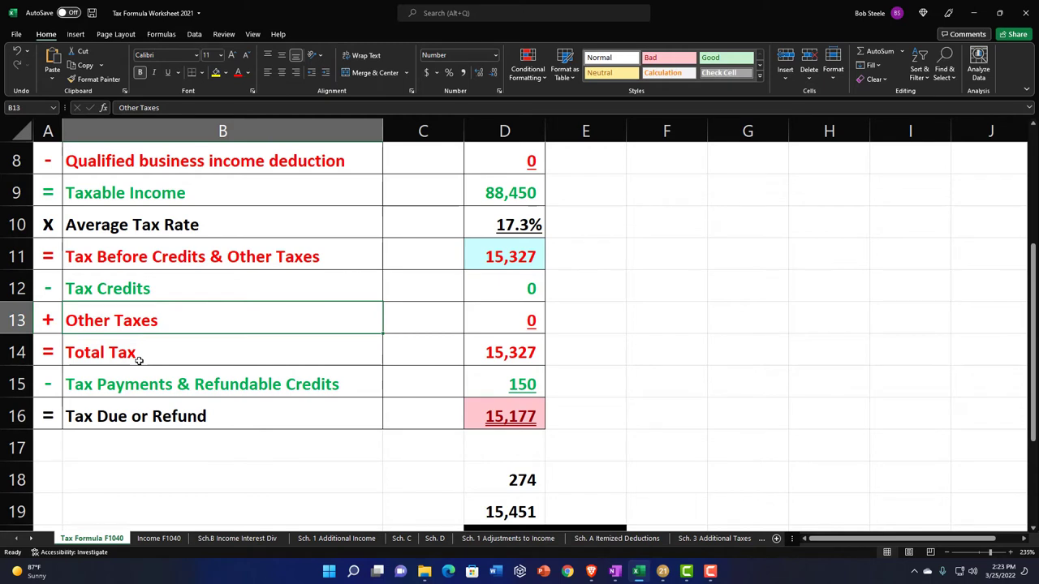
left_click(494, 310)
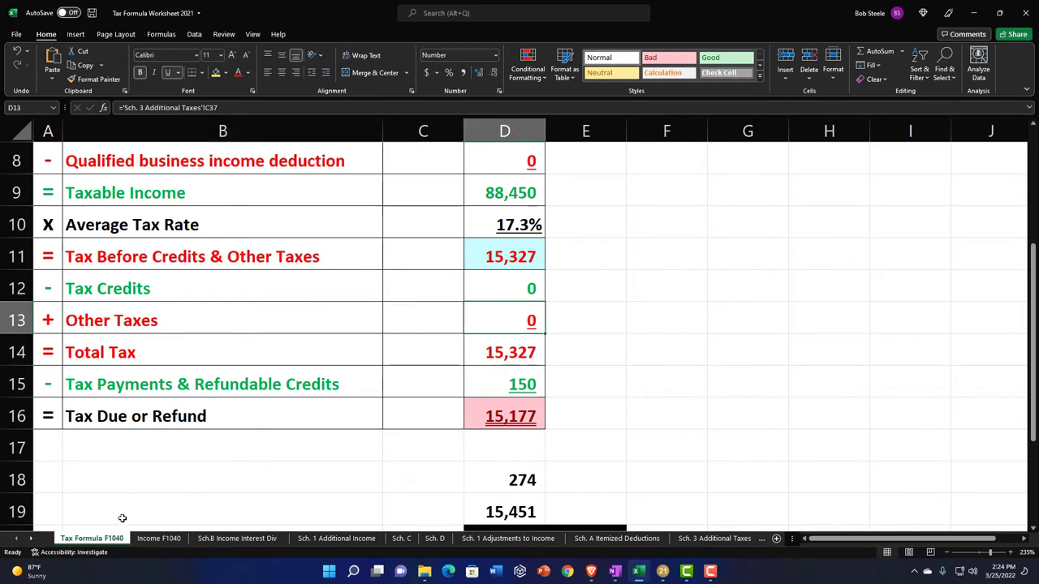
left_click(33, 540)
left_click(33, 540)
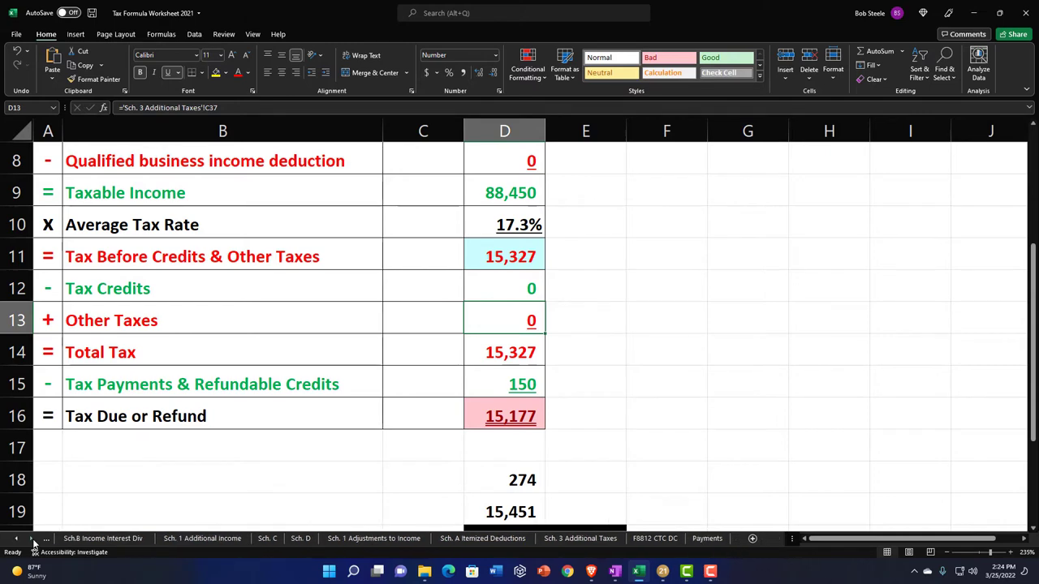
left_click(580, 538)
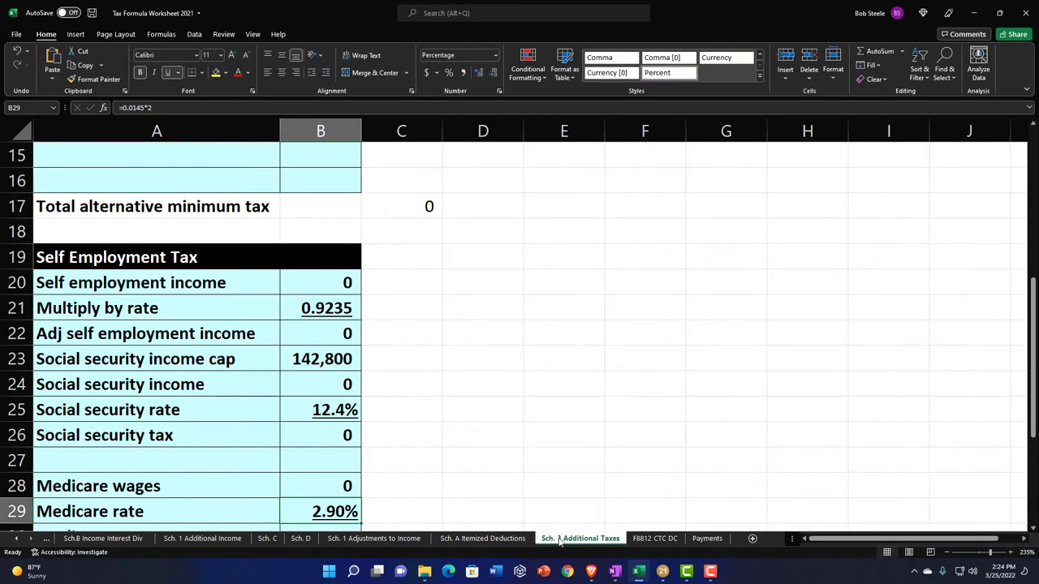
left_click(476, 446)
scroll(477, 449, "up", 3)
scroll(477, 449, "up", 2)
scroll(477, 449, "down", 8)
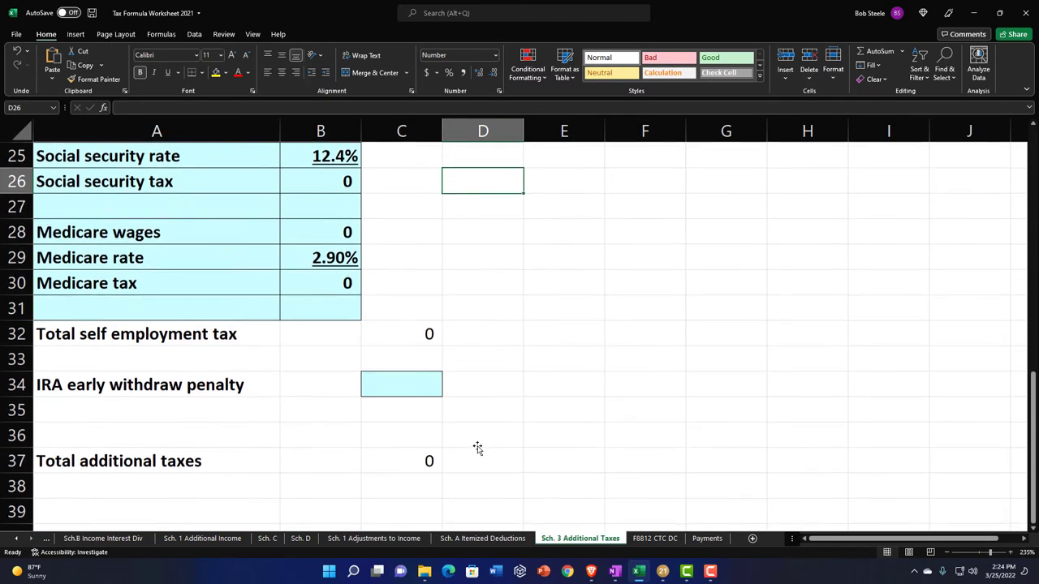
Calculate the IRA early withdraw penalty in C34 as Total IRA distributions from Income F1040 times 0.1.
left_click(422, 386)
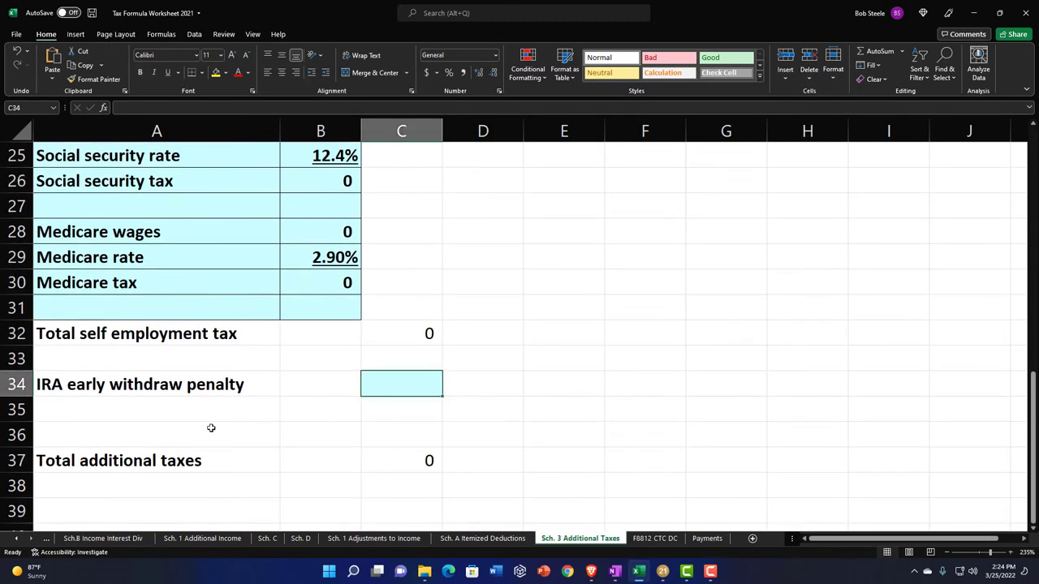
scroll(141, 398, "down", 1)
scroll(142, 399, "up", 4)
scroll(141, 399, "up", 2)
scroll(153, 391, "down", 6)
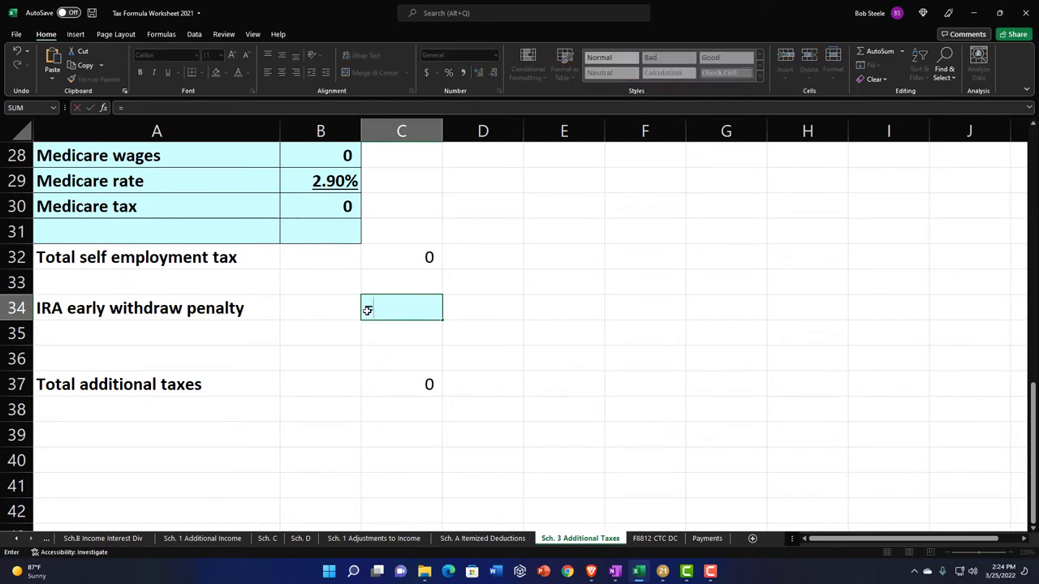
left_click(17, 538)
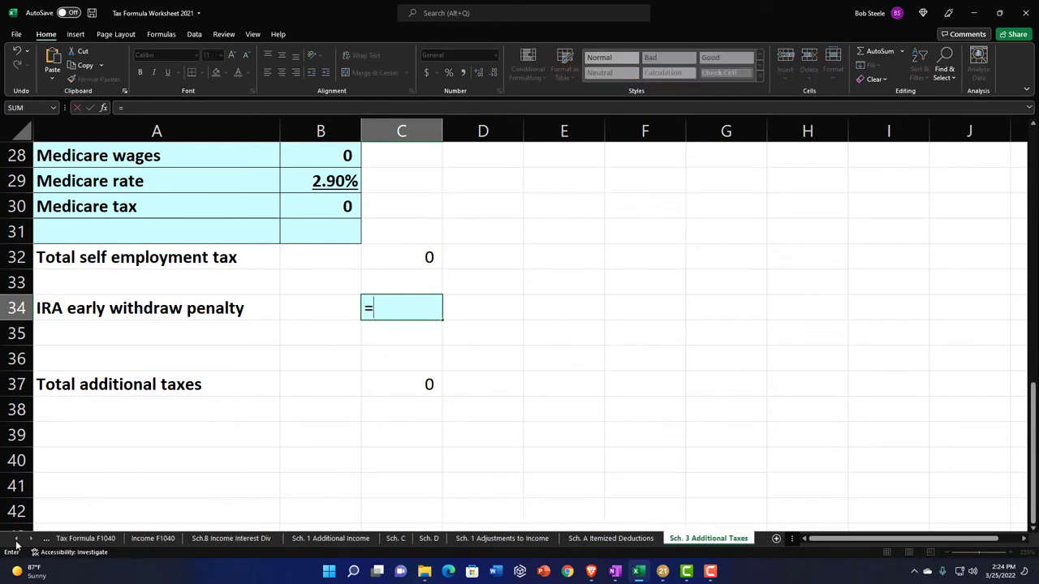
left_click(159, 541)
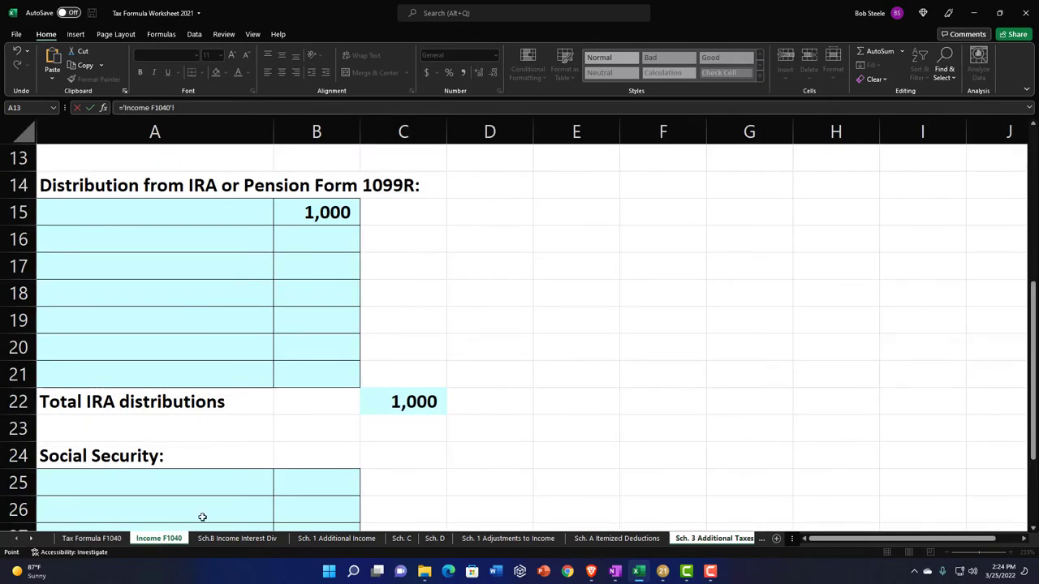
left_click(412, 402)
key("Return")
key("Up")
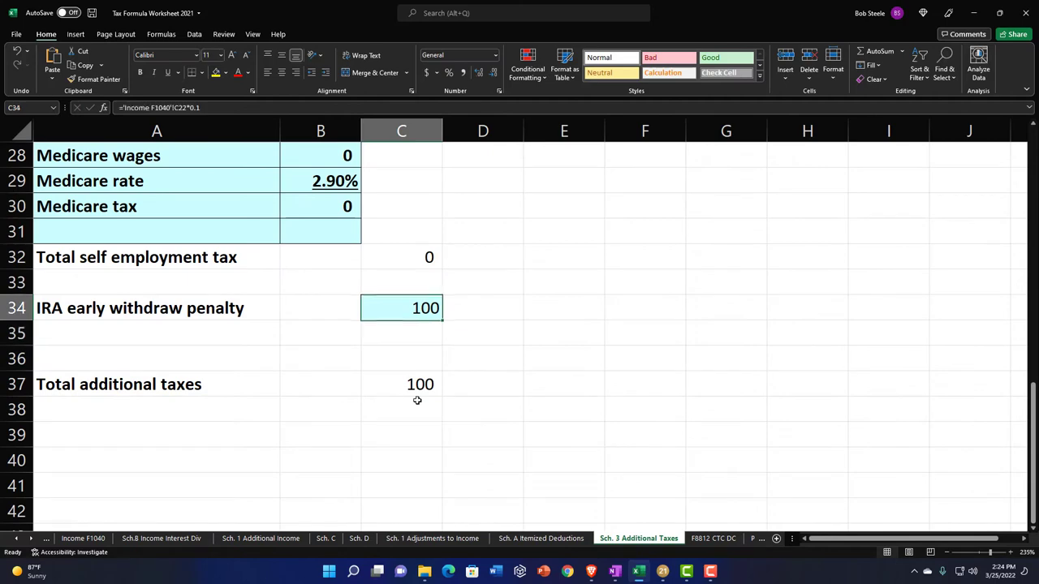
Compare Other Taxes and Total Tax on Tax Formula F1040 with page 2 of Form 1040 in Lacerte, and return to page 1.
left_click(14, 539)
left_click(91, 538)
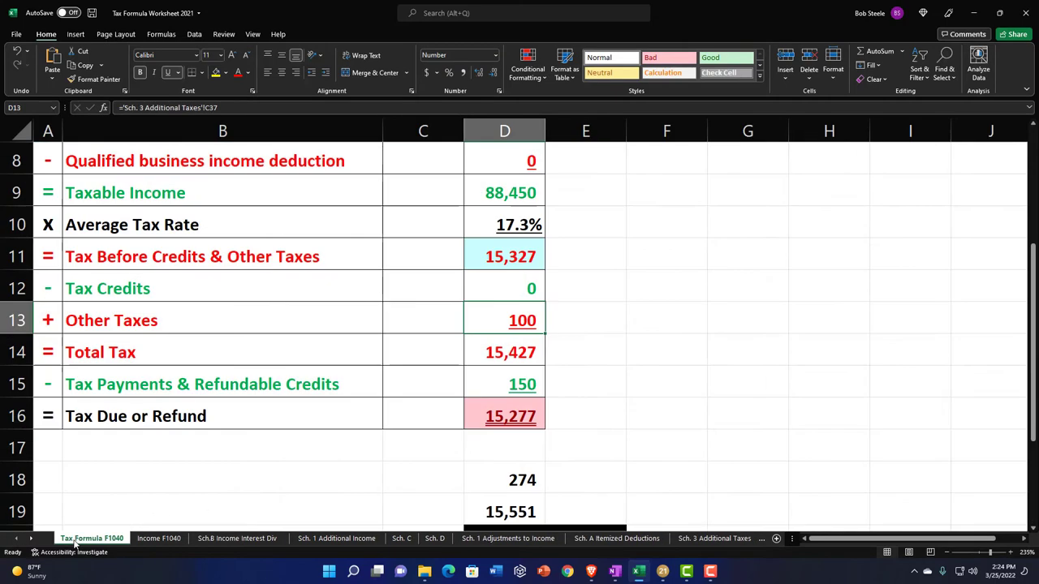
left_click(512, 352)
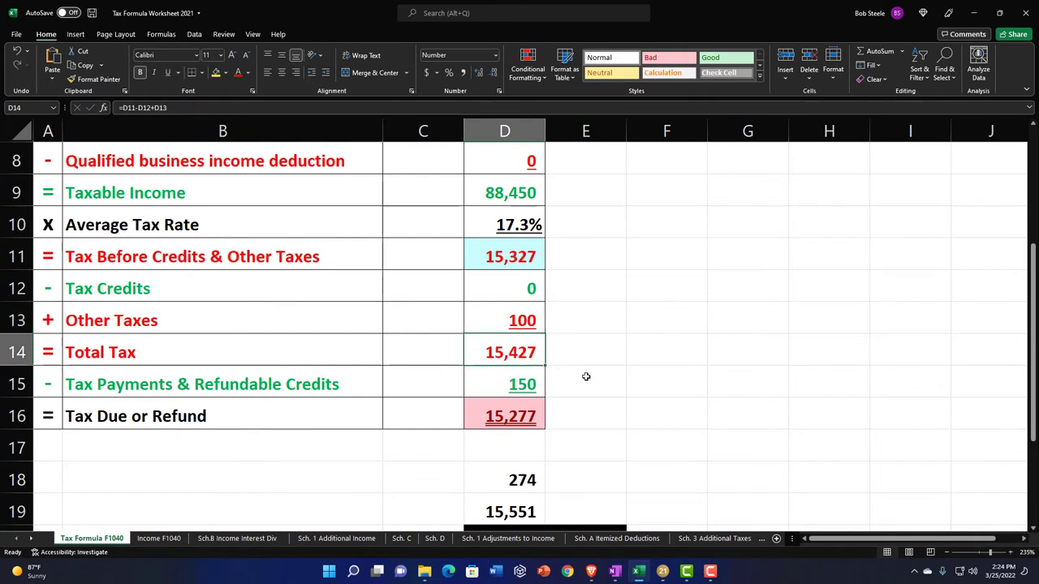
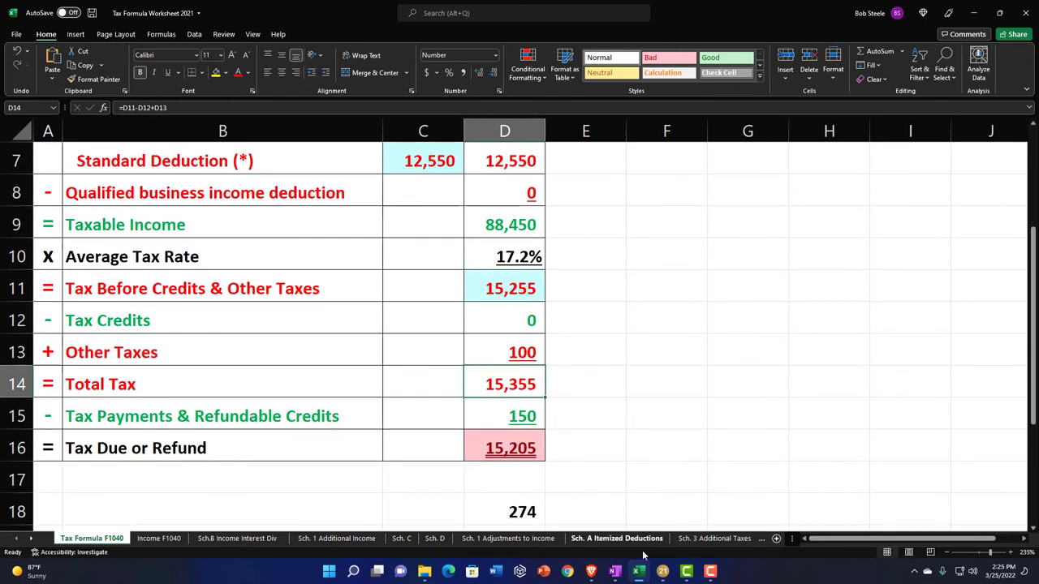
left_click(662, 571)
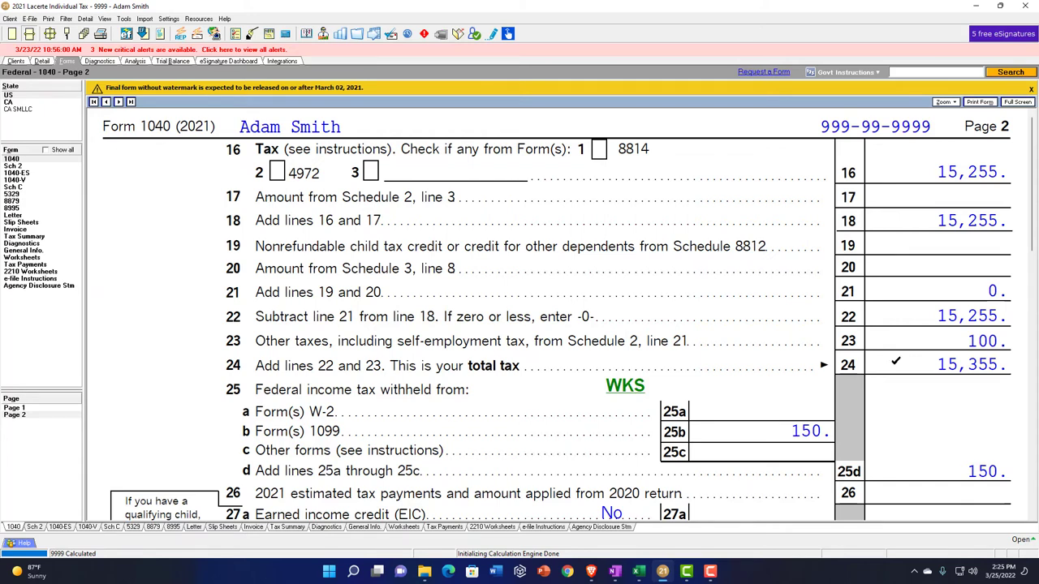
left_click(23, 408)
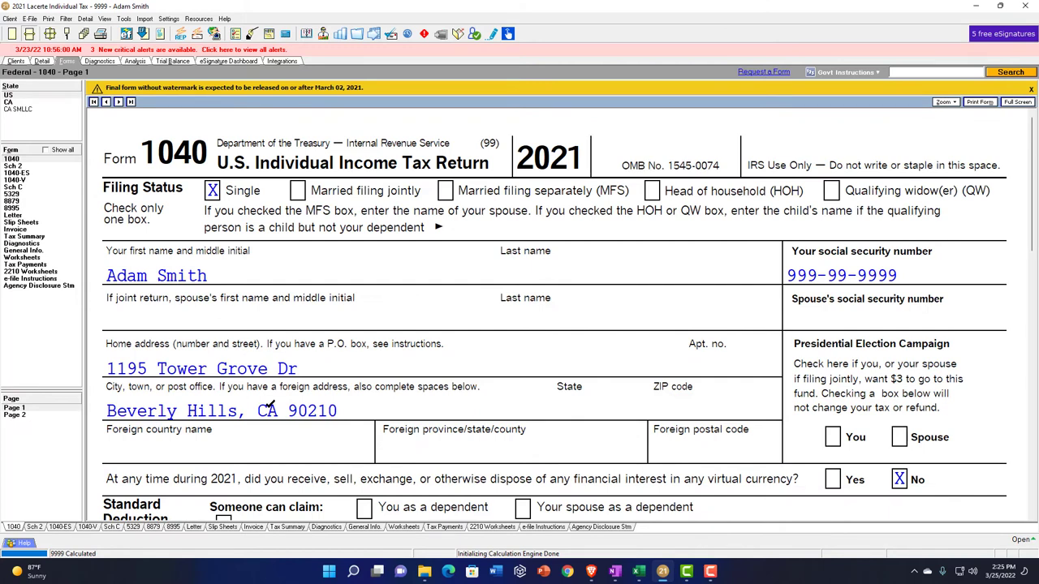
Review the blank Form 1099-R in OneNote and set distribution code #1 in Lacerte to G - Direct rollover and rollover contribution.
left_click(615, 572)
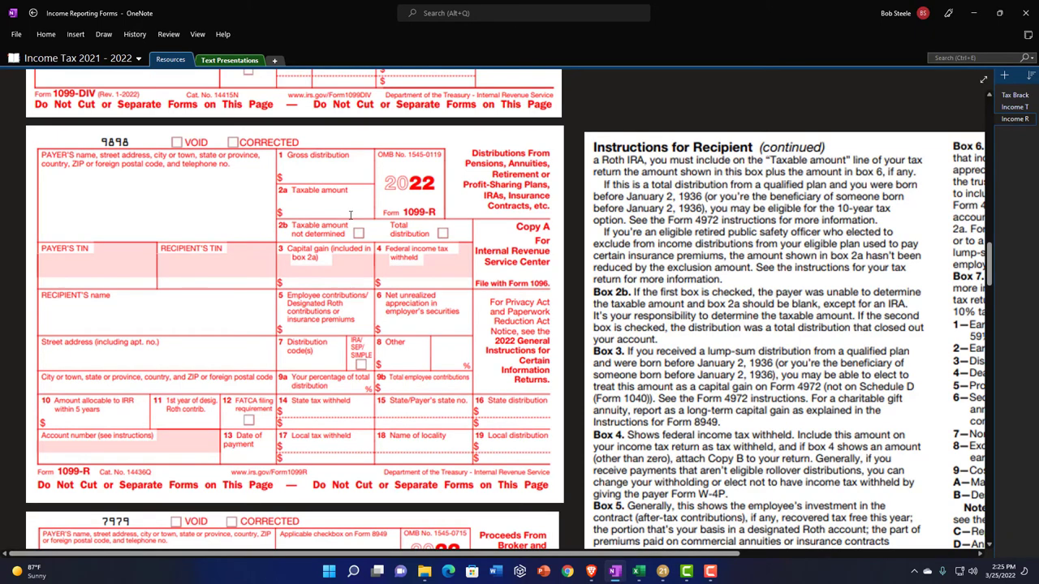
scroll(351, 214, "down", 1)
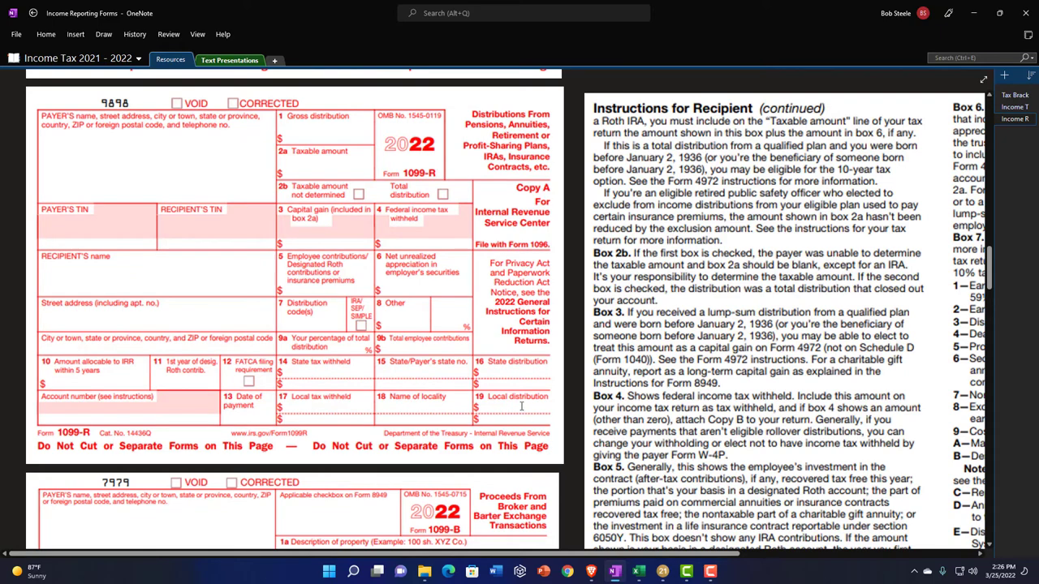
left_click(663, 573)
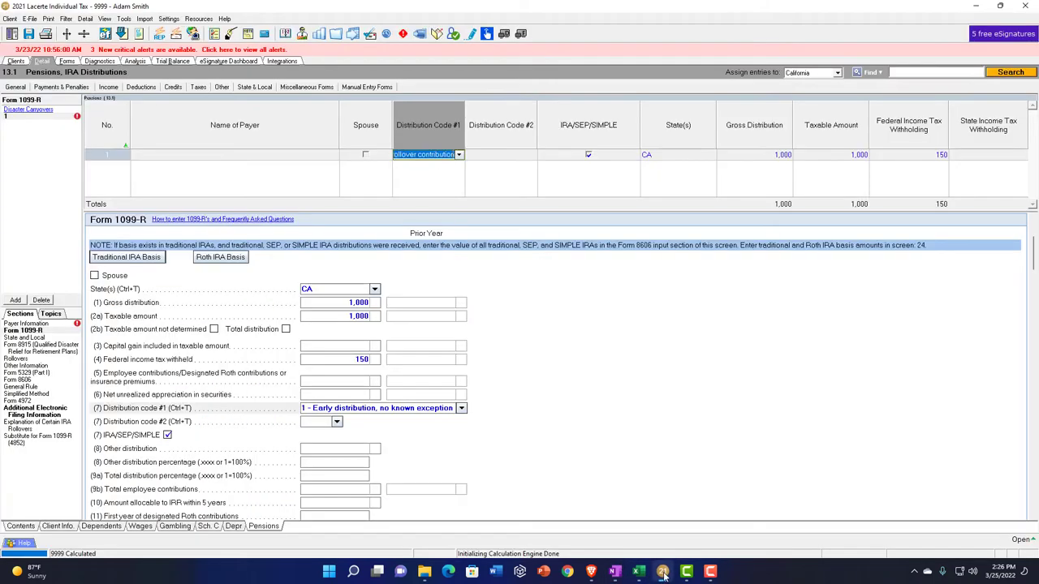
key("Tab")
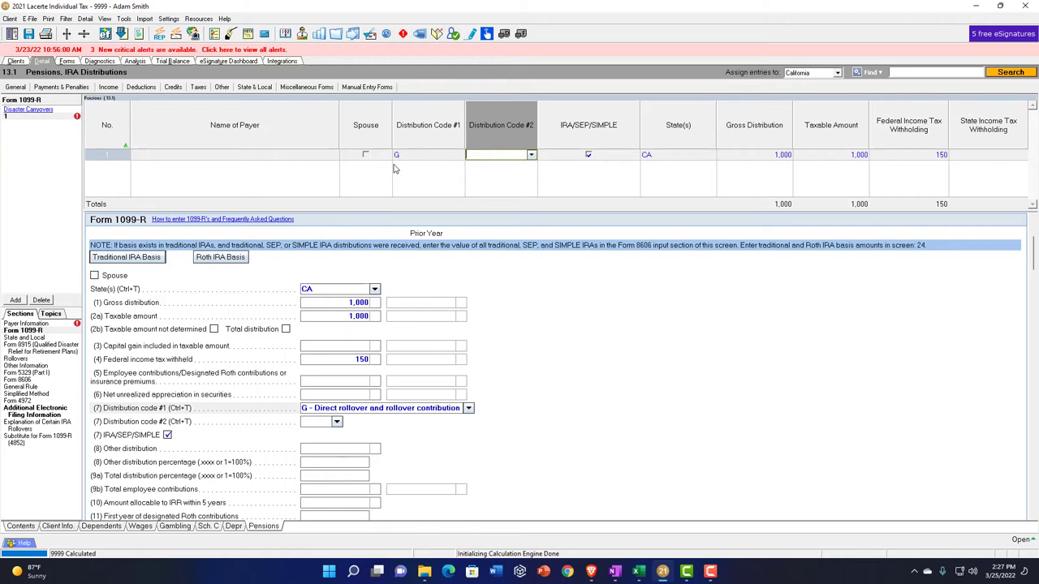
Examine how the rollover is reported on the IRA distributions lines 4a and 4b of Form 1040.
left_click(67, 63)
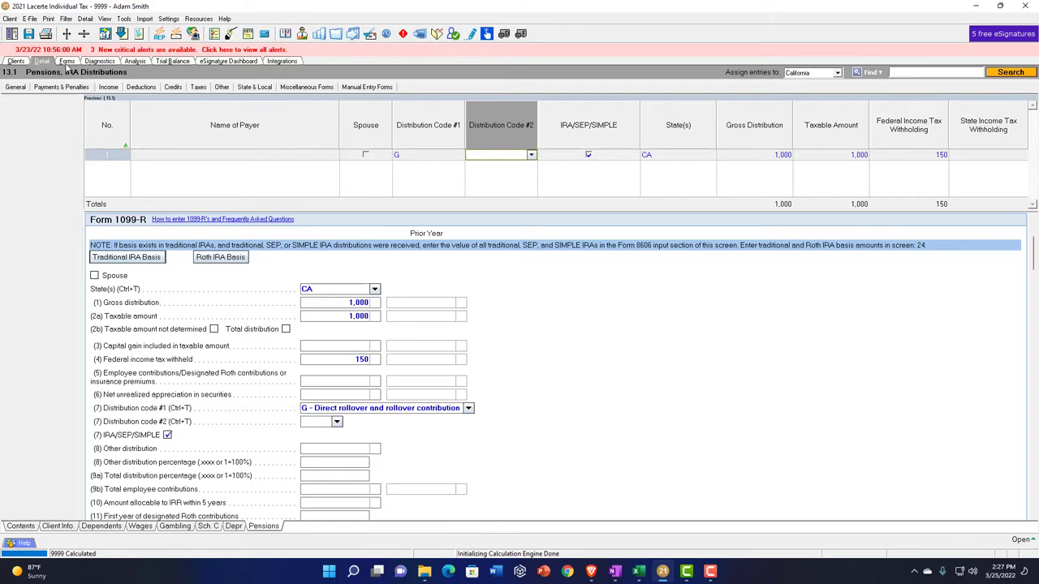
scroll(600, 300, "down", 3)
scroll(599, 300, "down", 8)
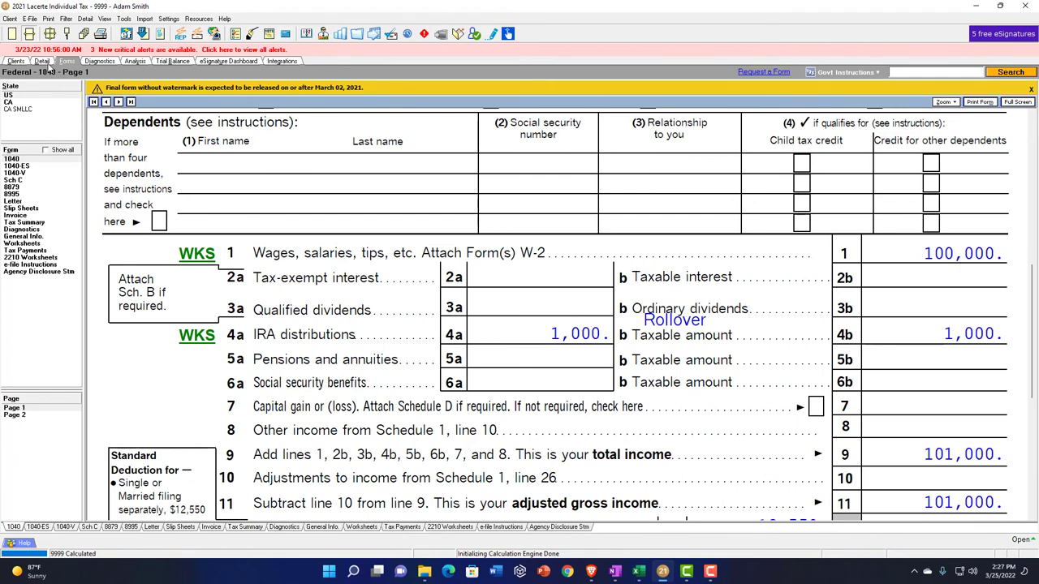
Clear the taxable amount and federal income tax withholding of the rollover distribution in the Form 1099-R input.
left_click(44, 63)
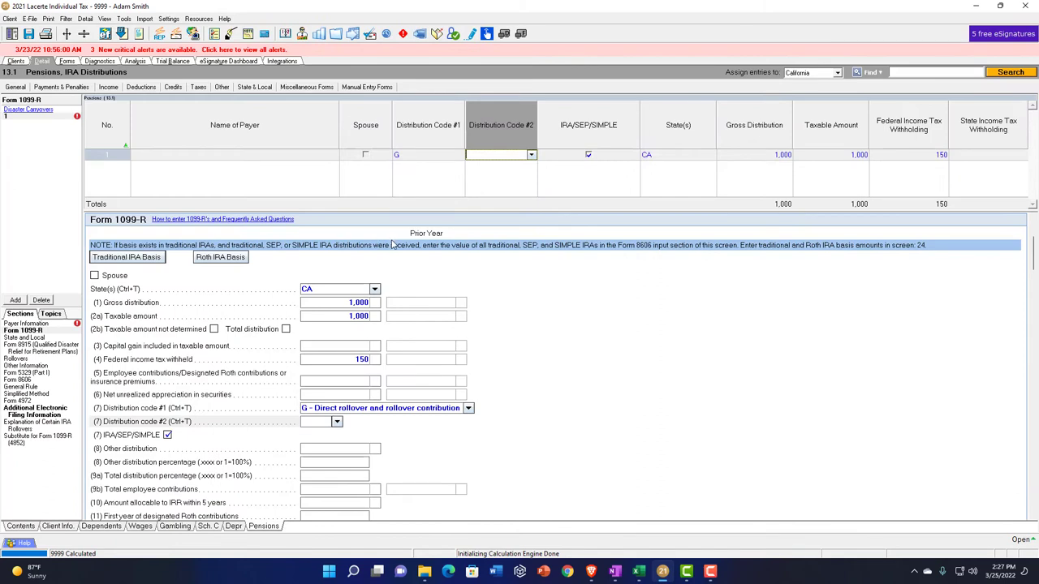
left_click(828, 158)
key("BackSpace")
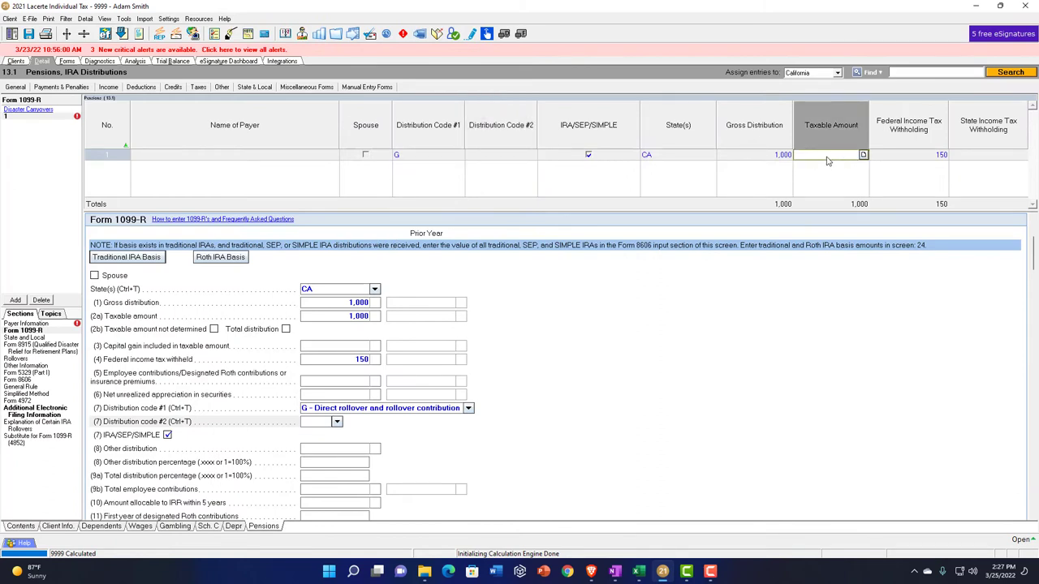
key("Tab")
key("BackSpace")
key("Tab")
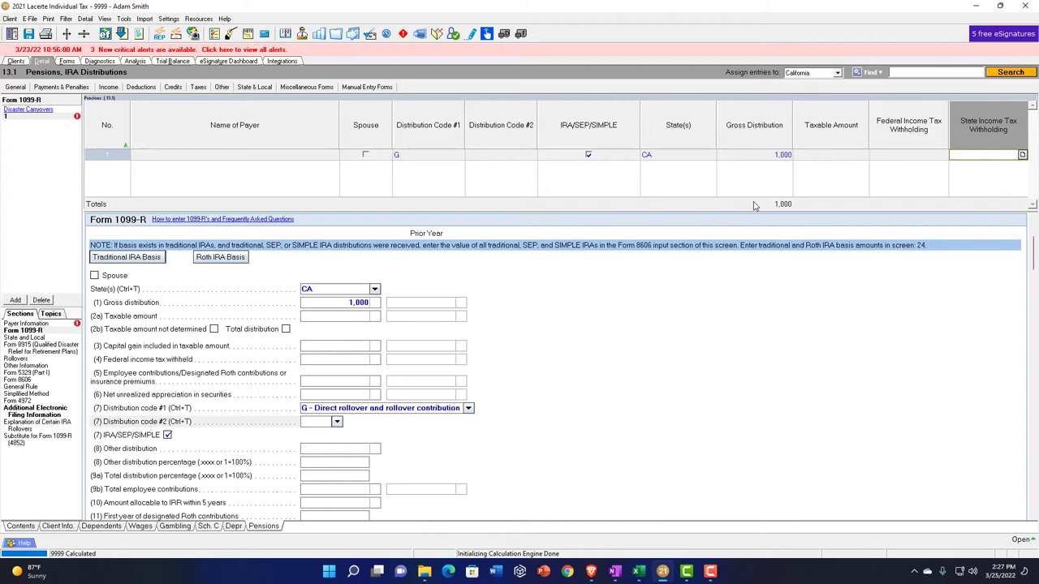
Recheck the IRA distribution, total income and taxable income on page 1 of Form 1040, glancing at the blank Form 1099-R in OneNote.
left_click(68, 62)
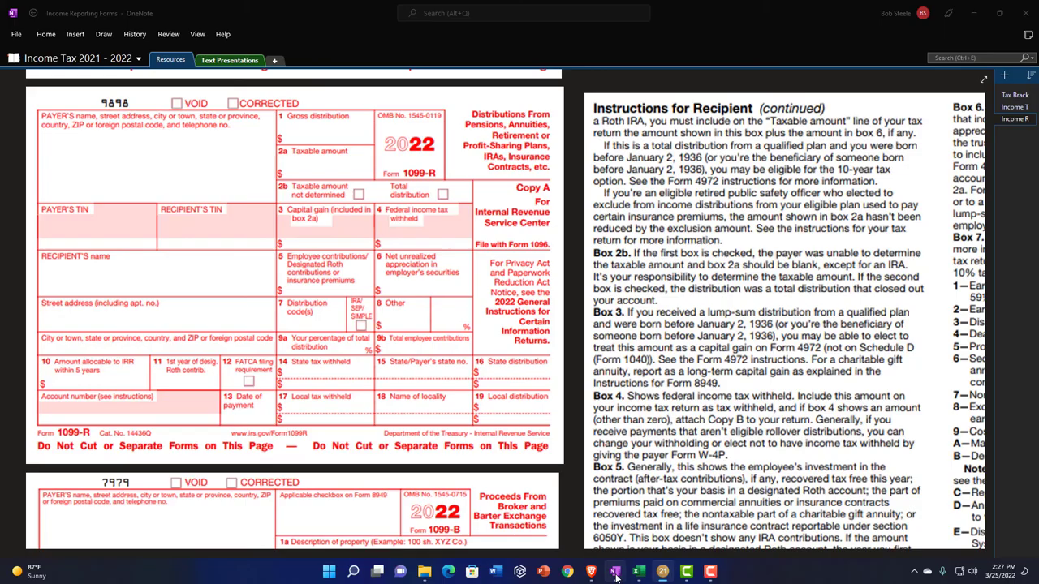
left_click(615, 572)
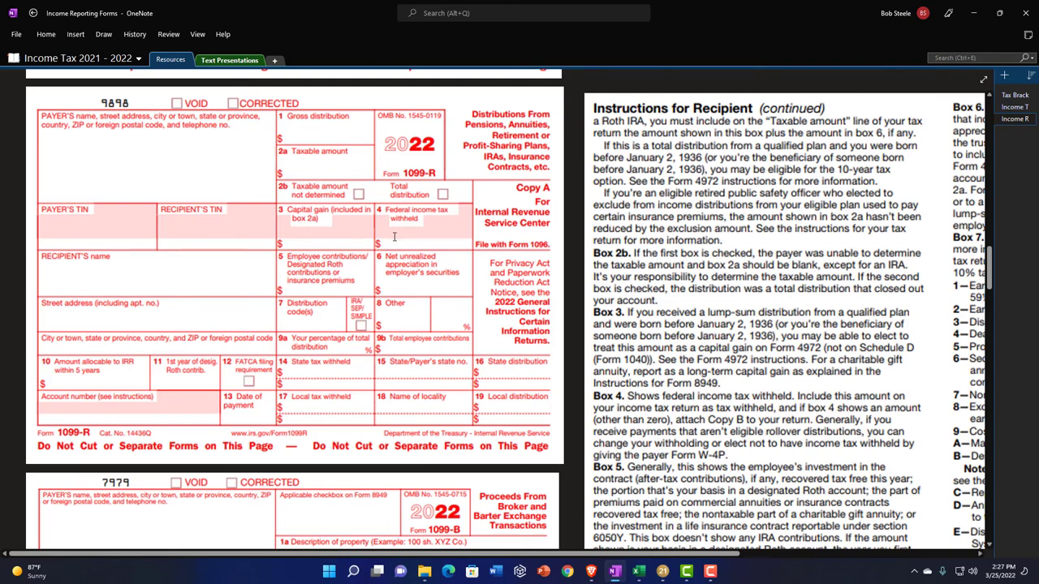
key("alt+Tab")
scroll(747, 341, "down", 2)
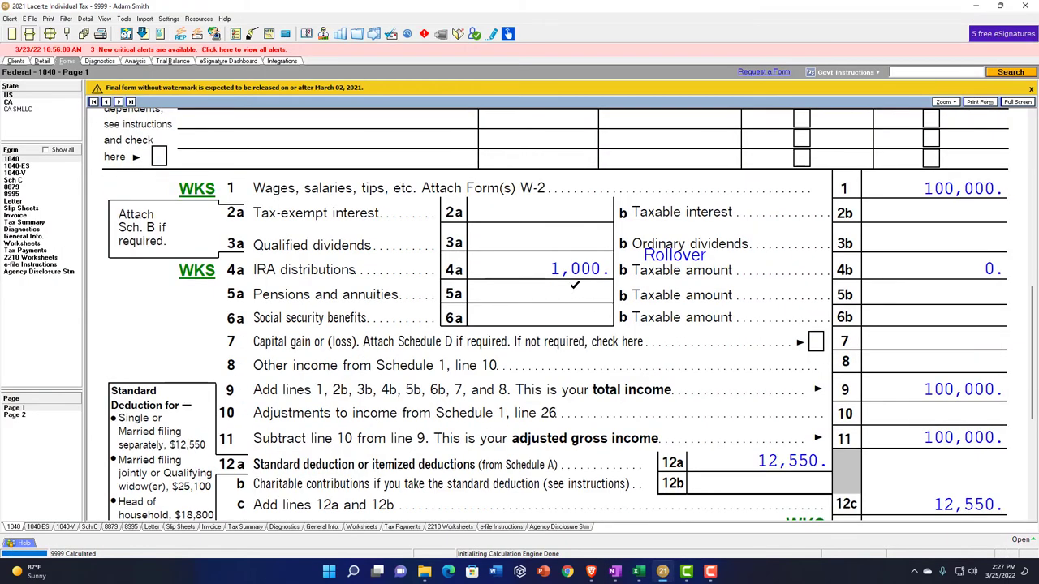
scroll(574, 285, "down", 2)
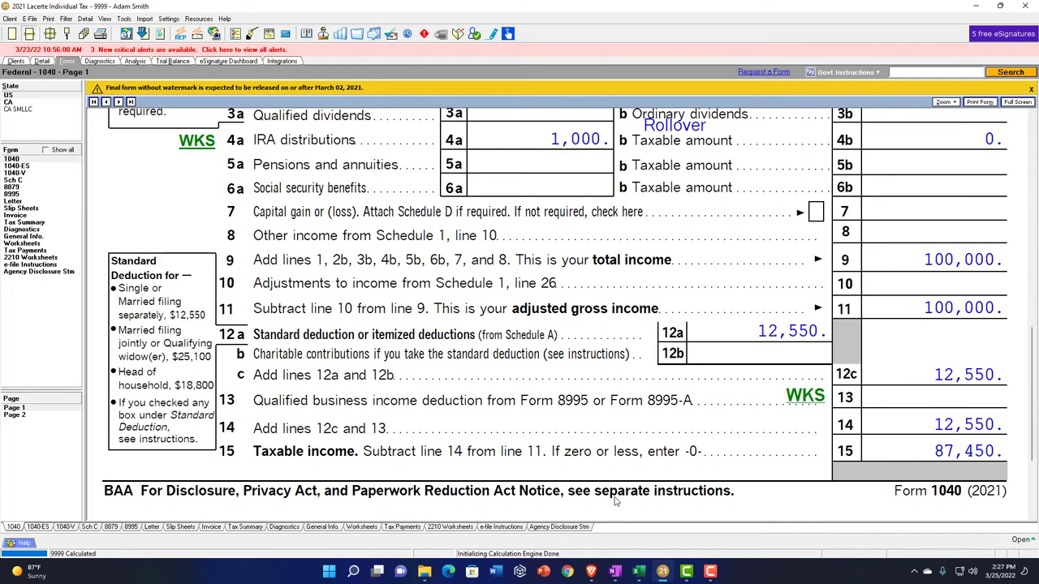
Review the distribution codes and the Exception to 10% Additional Tax table in the OneNote notes.
left_click(615, 572)
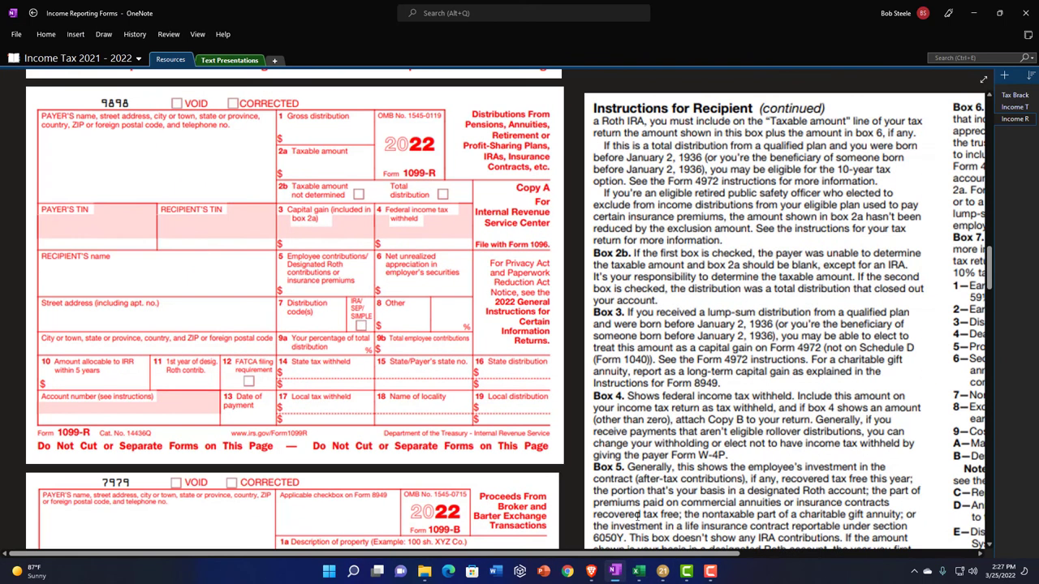
left_click_drag(702, 558, 865, 557)
scroll(649, 324, "down", 4)
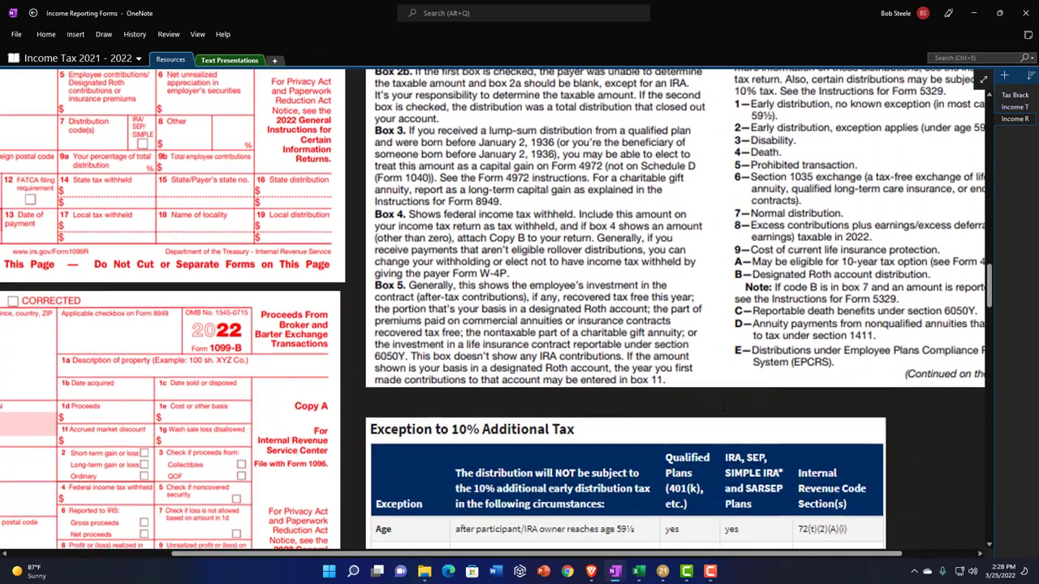
scroll(625, 325, "down", 5)
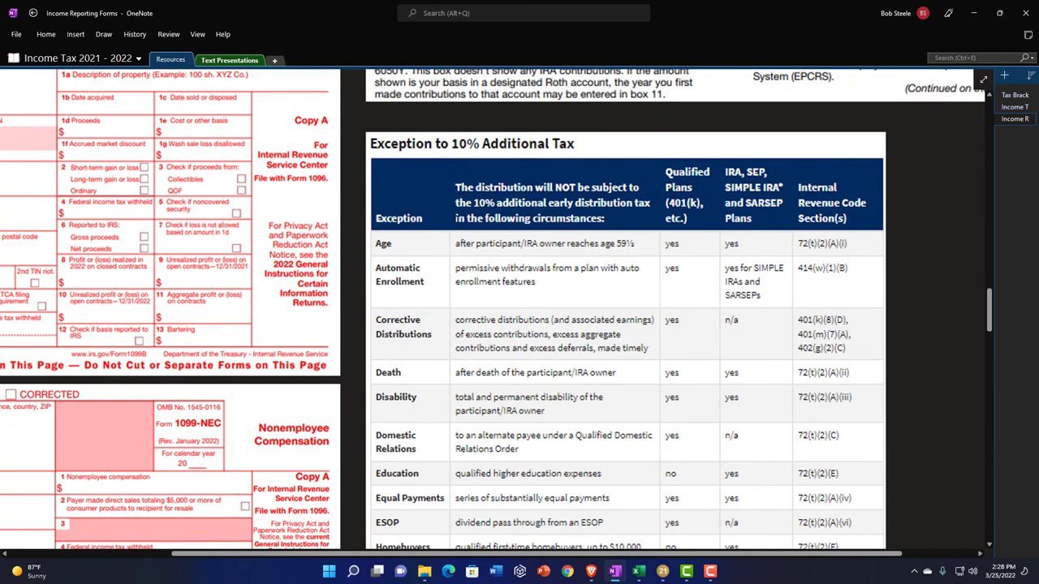
Read through the Exception to 10% Additional Tax table from the Age row down to Separation from Service, and return to its beginning.
scroll(358, 252, "down", 1)
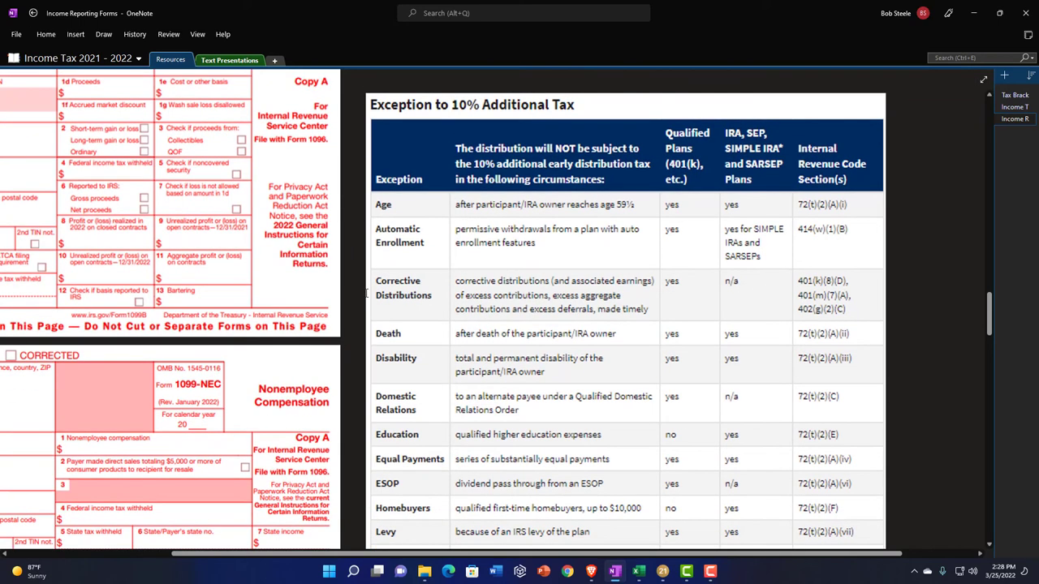
scroll(367, 295, "down", 1)
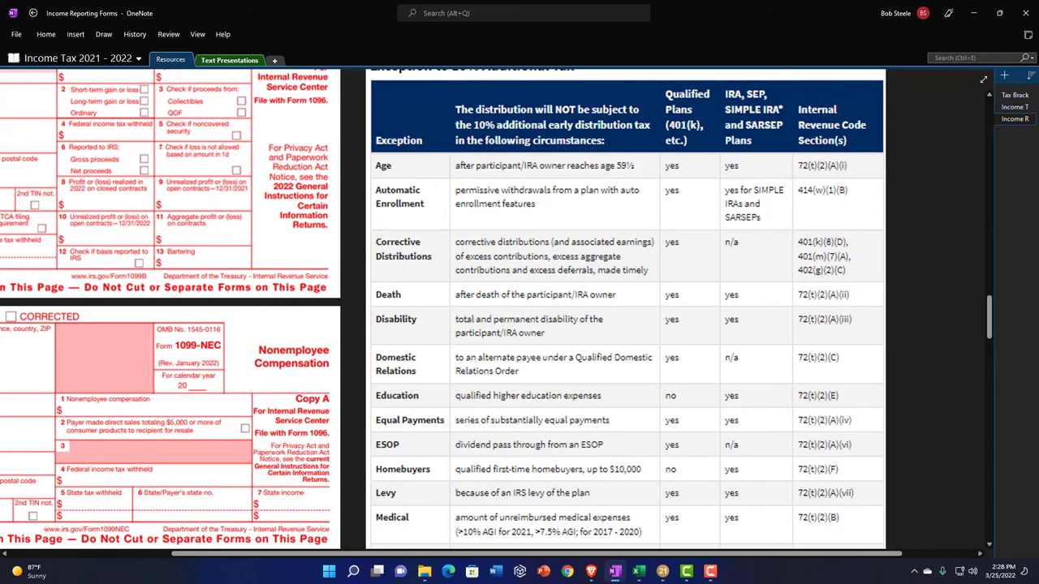
scroll(367, 295, "down", 1)
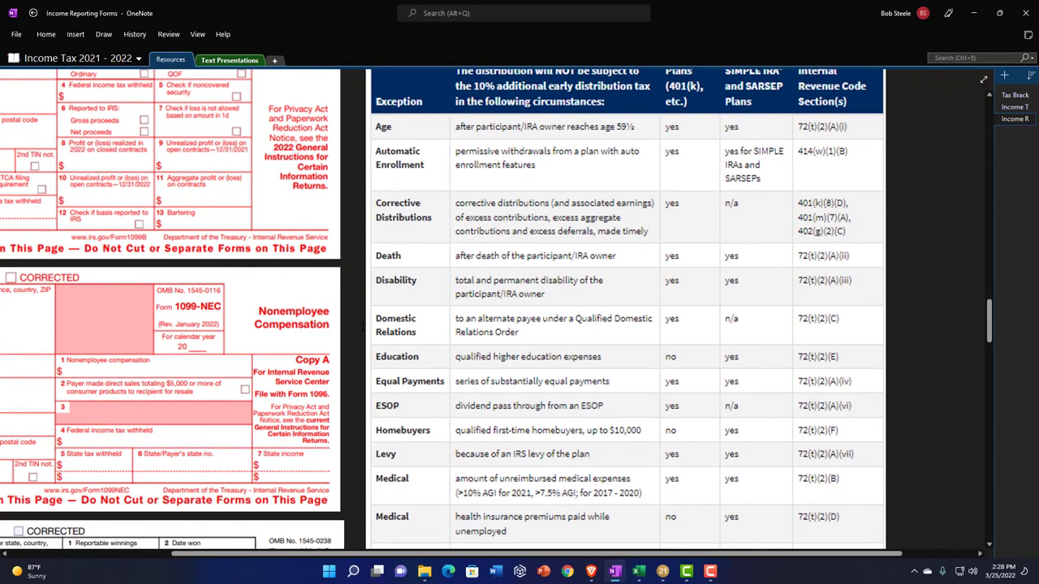
scroll(363, 328, "down", 1)
scroll(363, 328, "down", 5)
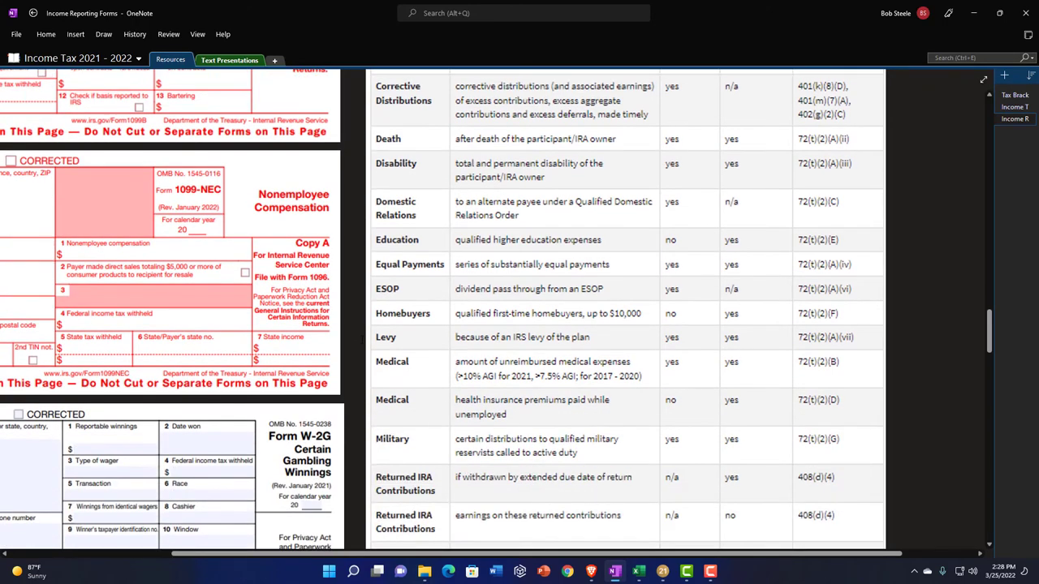
scroll(363, 340, "down", 1)
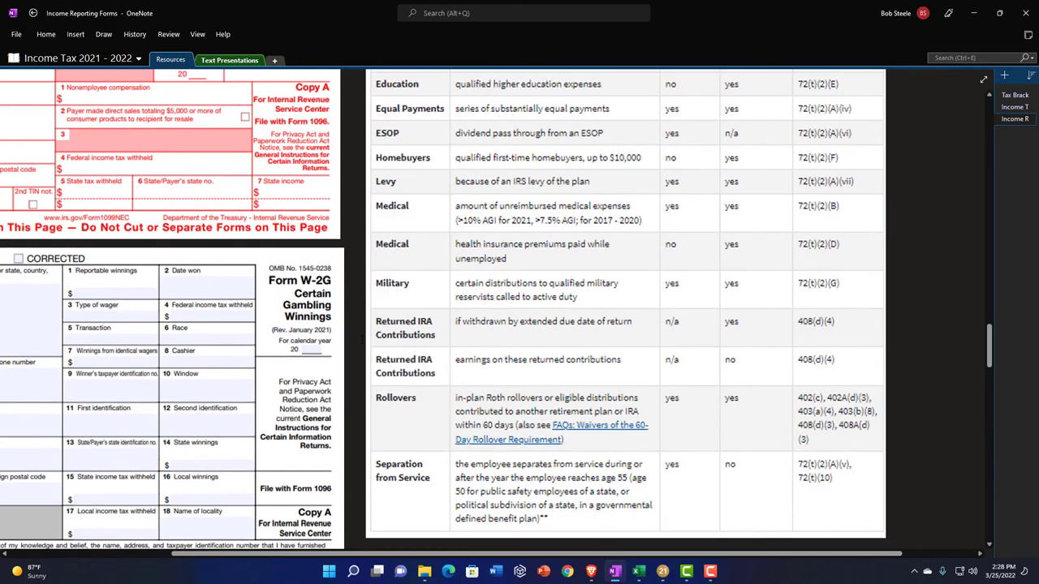
scroll(363, 340, "up", 13)
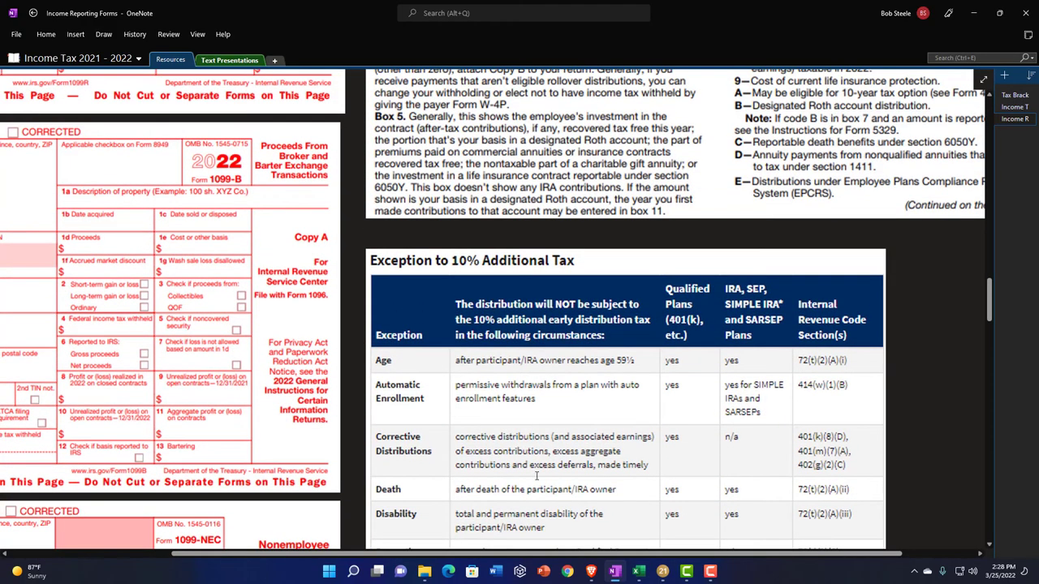
Bring the blank 2022 Form 1099-R back into view beside the Instructions for Recipient to examine its boxes.
left_click_drag(556, 555, 393, 555)
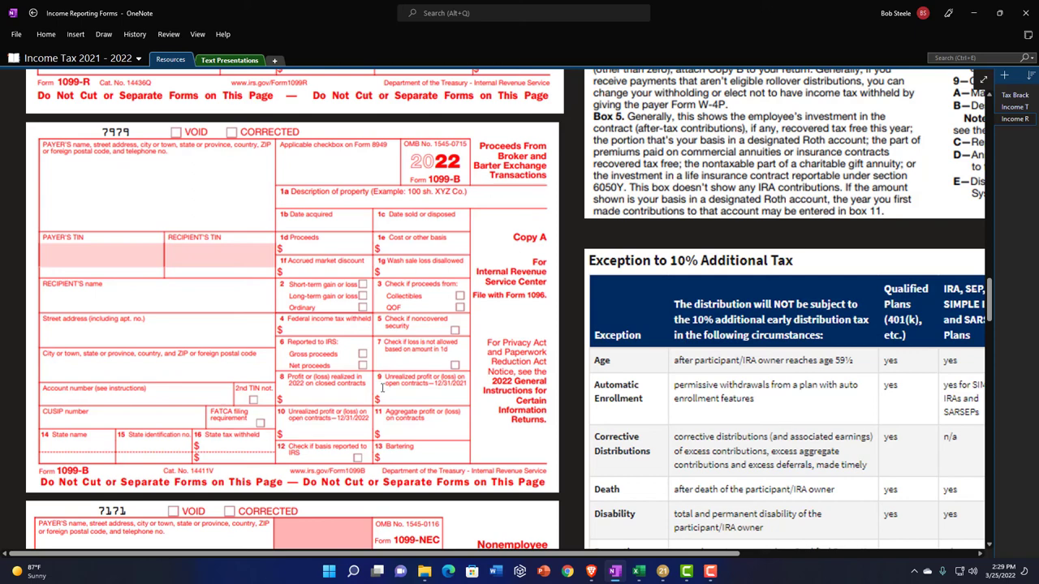
scroll(382, 390, "up", 3)
scroll(381, 387, "up", 2)
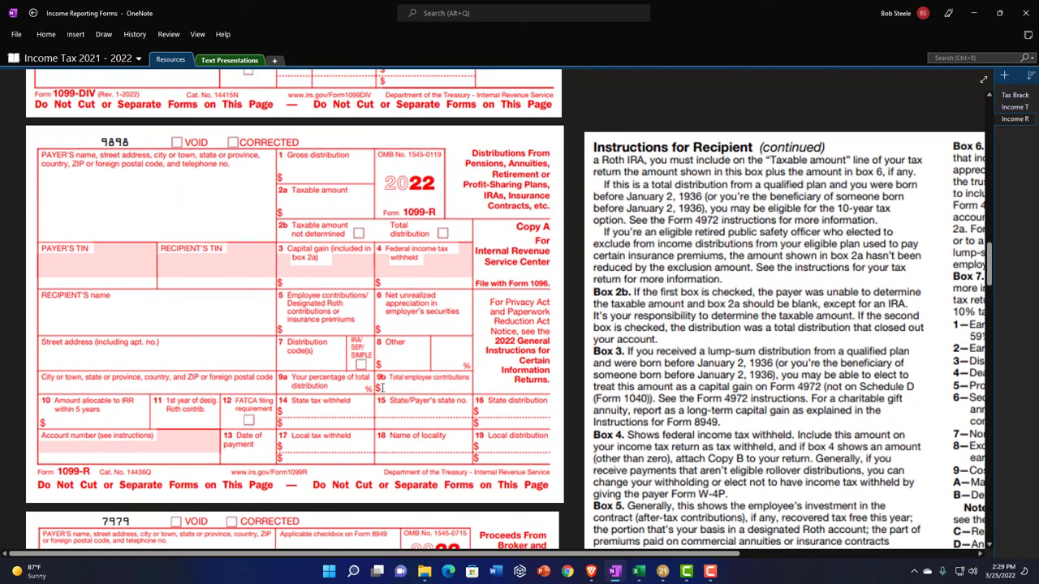